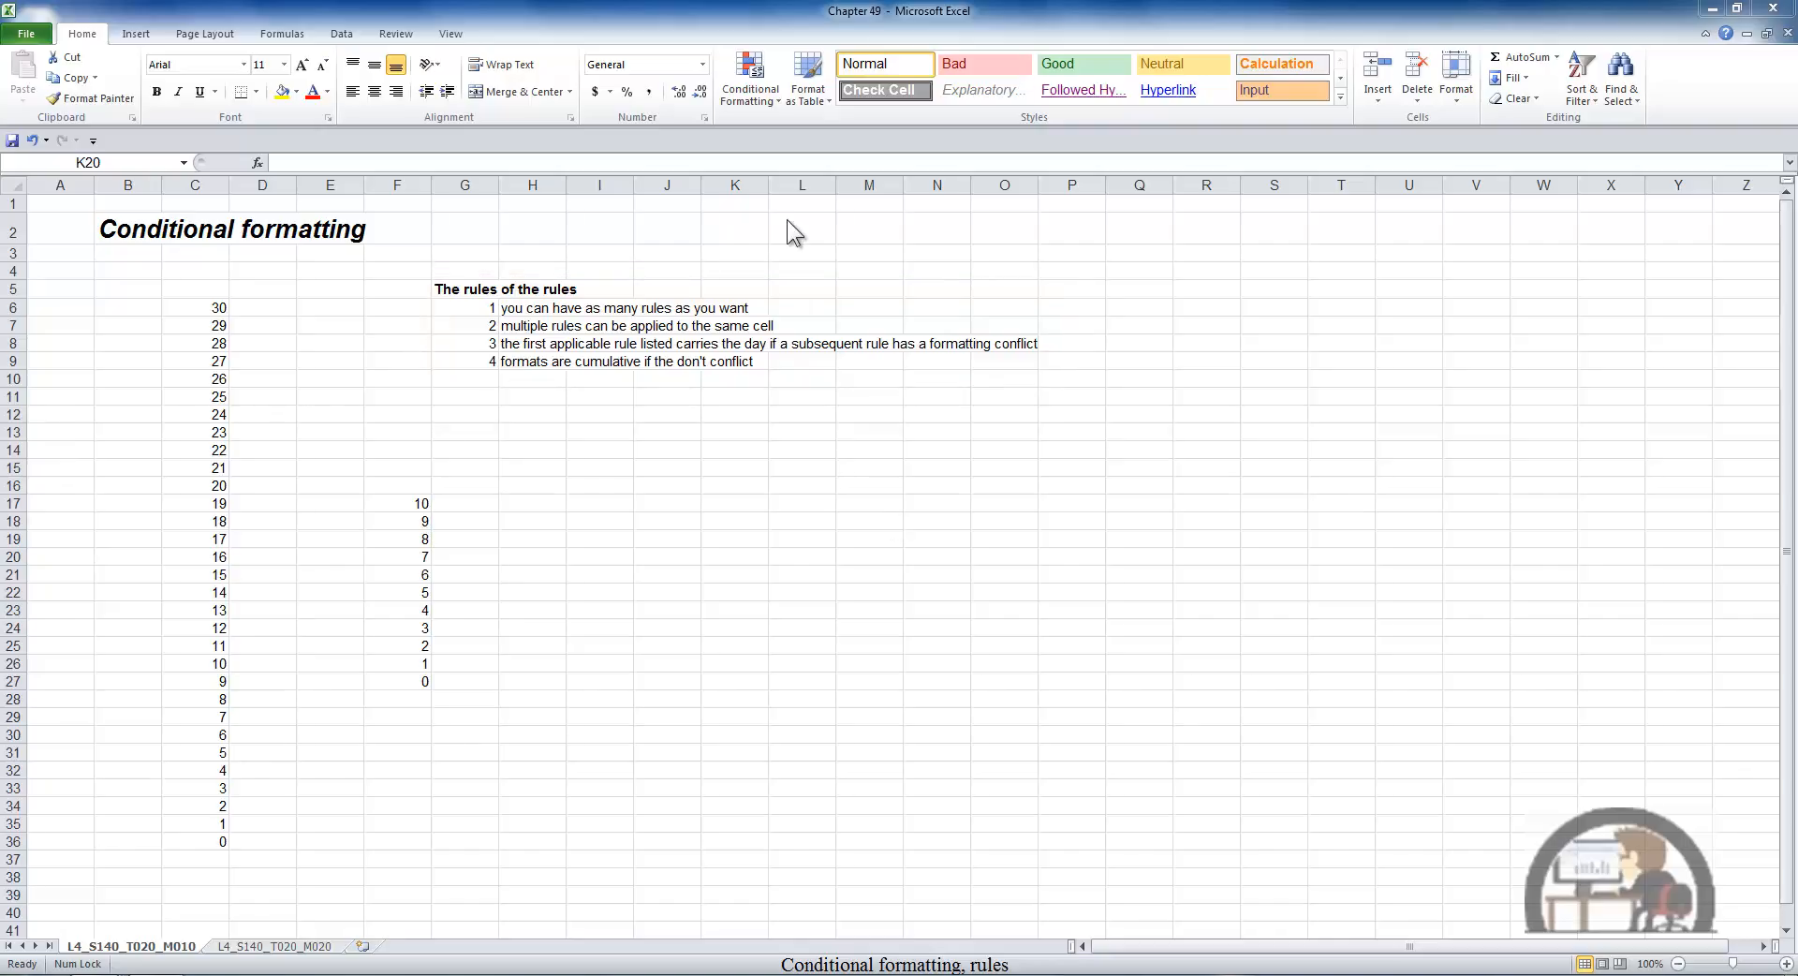
Examine the New Formatting Rule settings, both the general ones and those offered for highlighting cells, without creating a rule
click(766, 75)
click(766, 75)
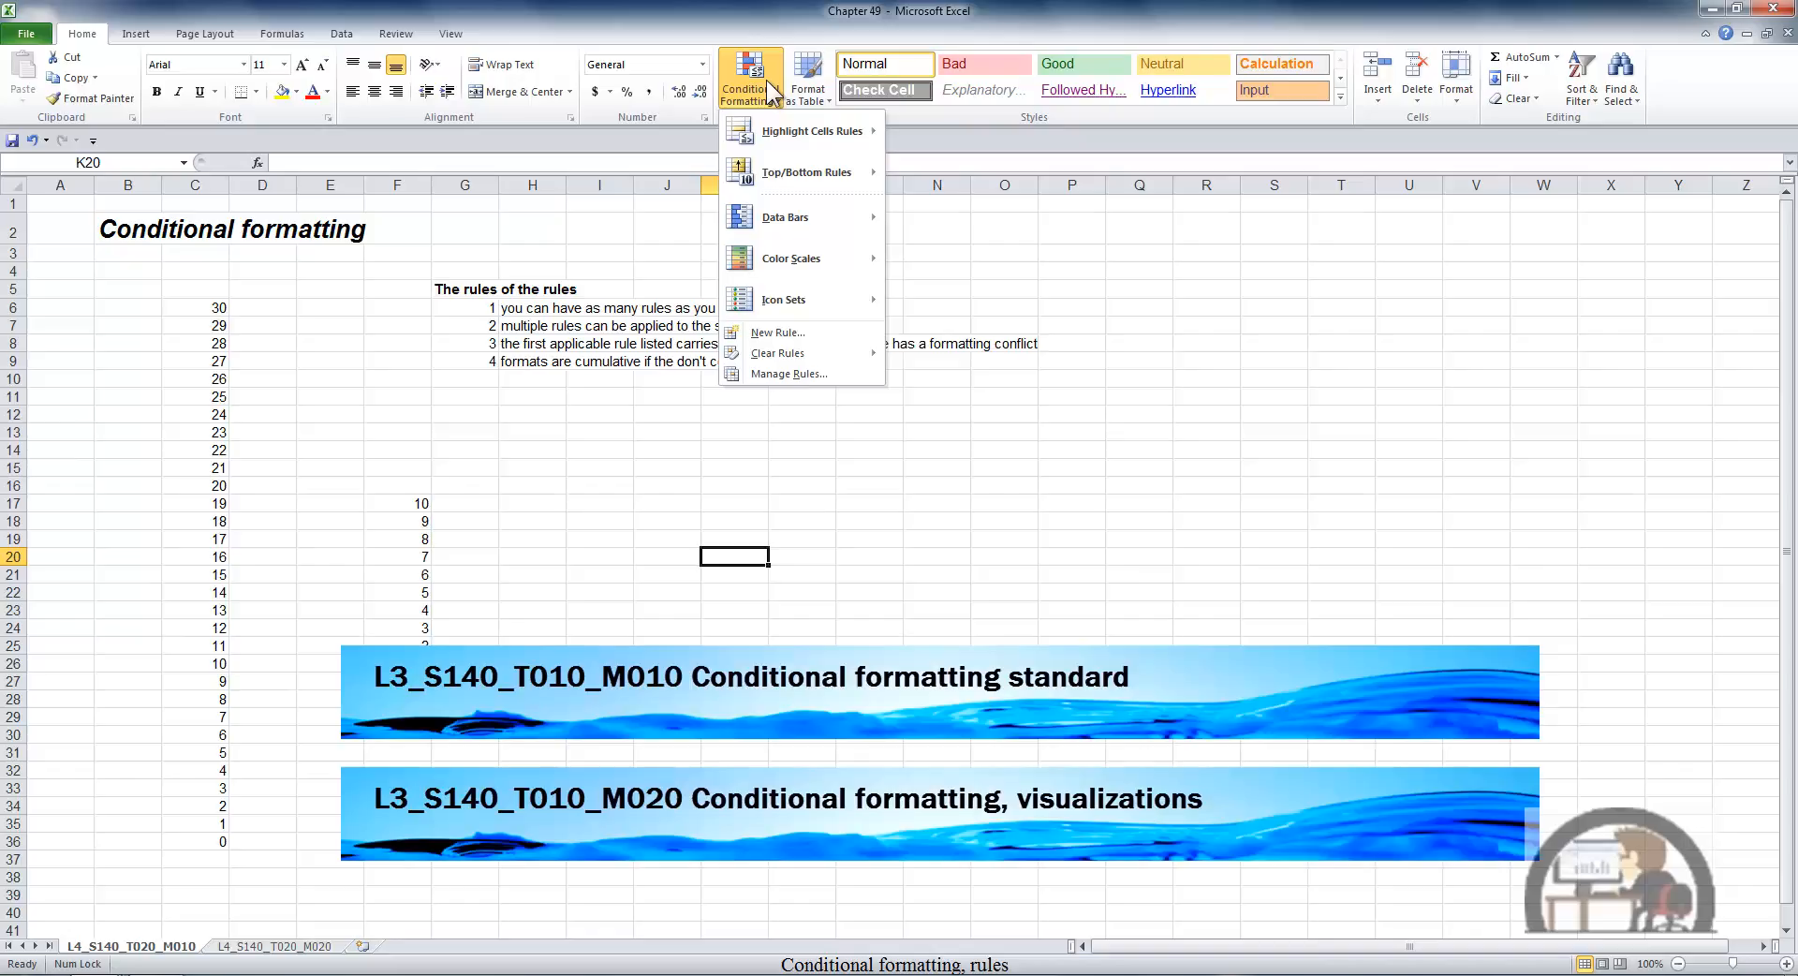
click(779, 334)
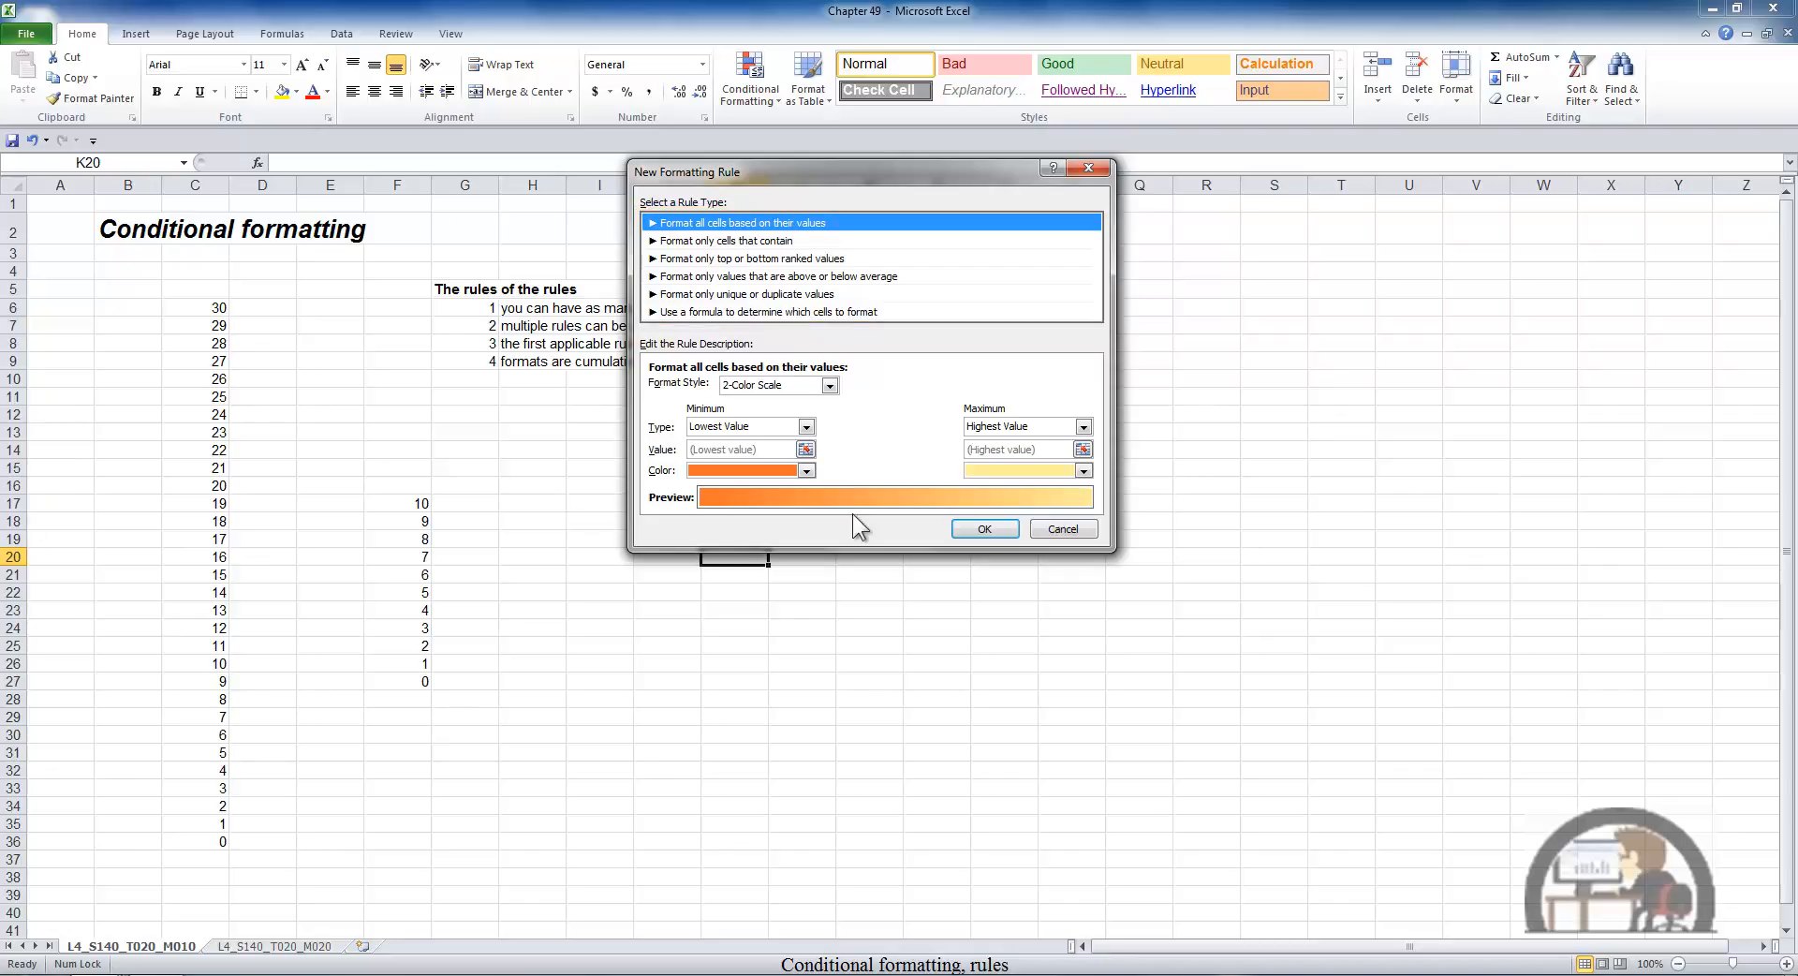
click(1059, 527)
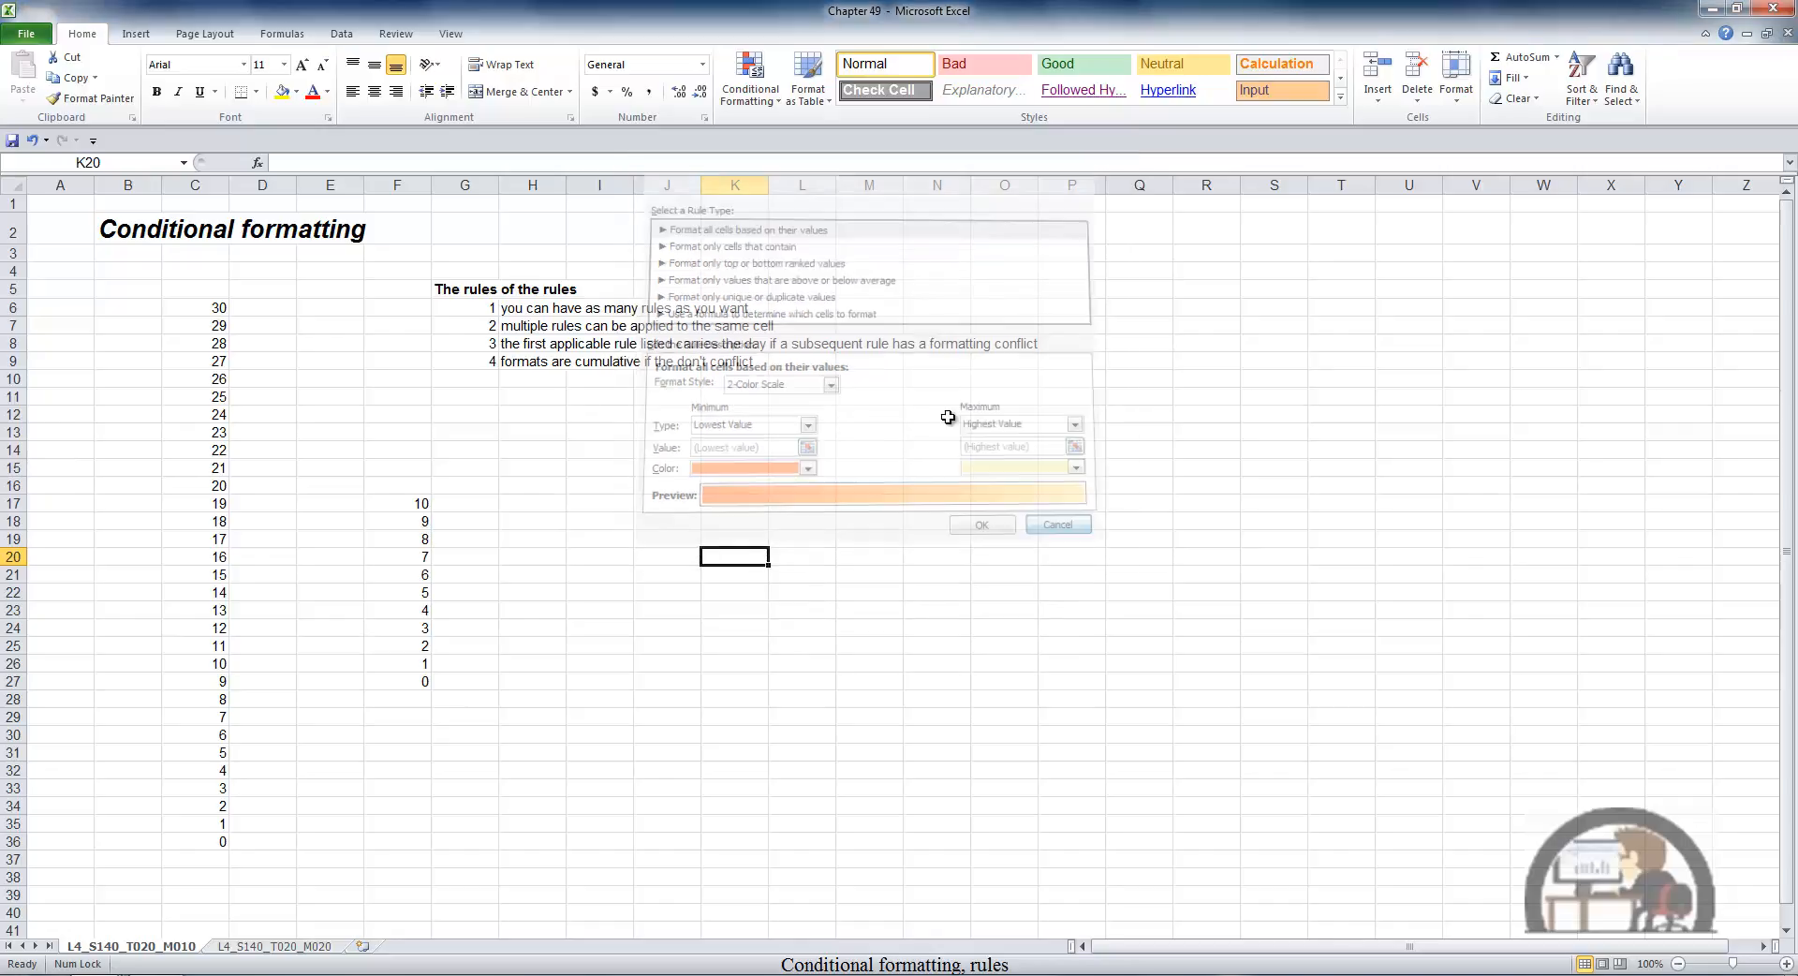
click(765, 84)
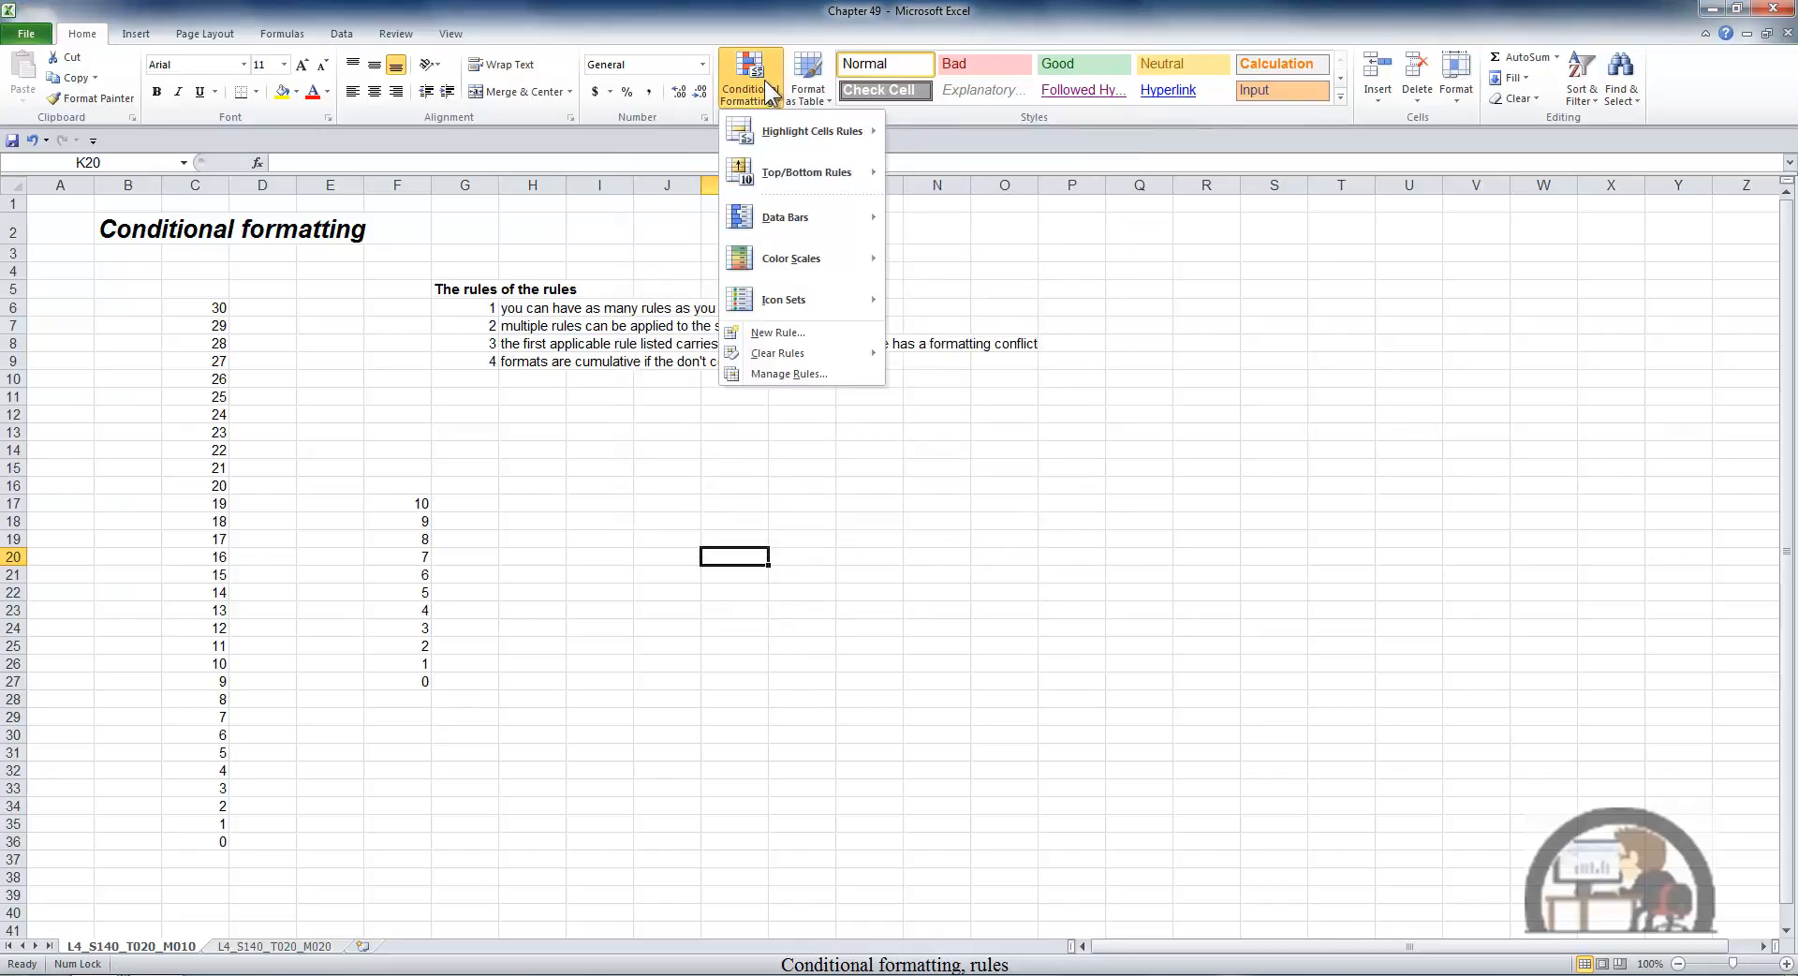
mouse_move(792, 131)
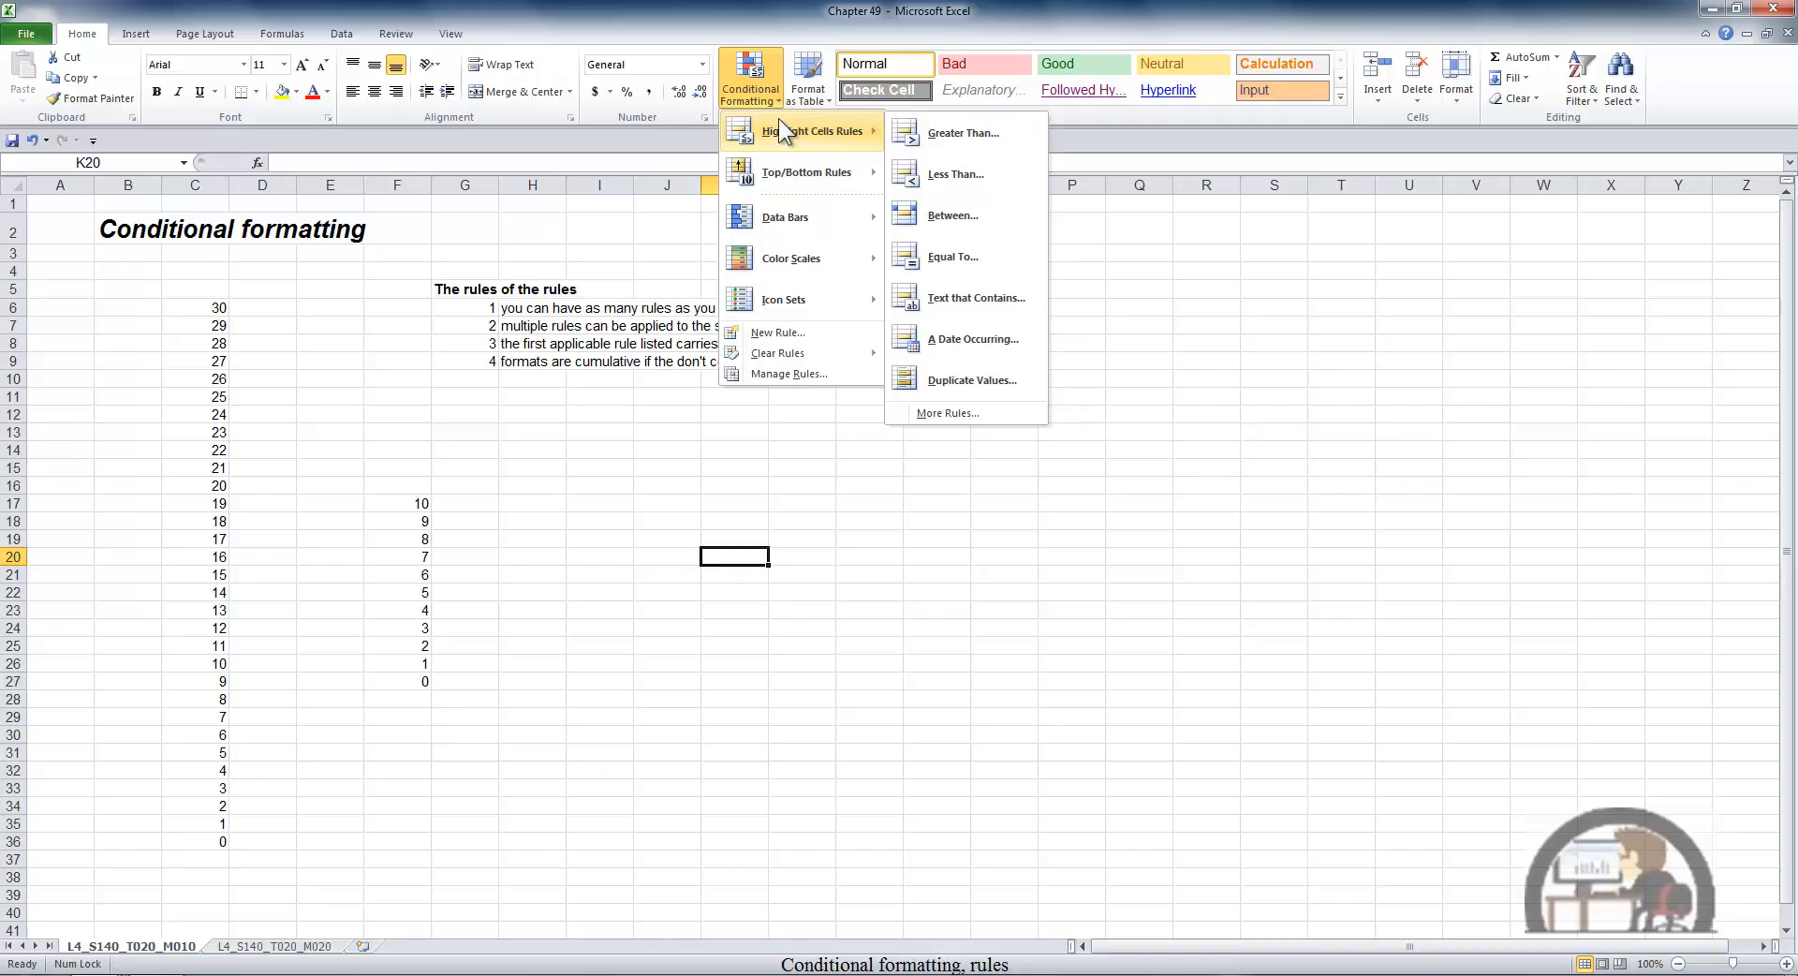
click(954, 410)
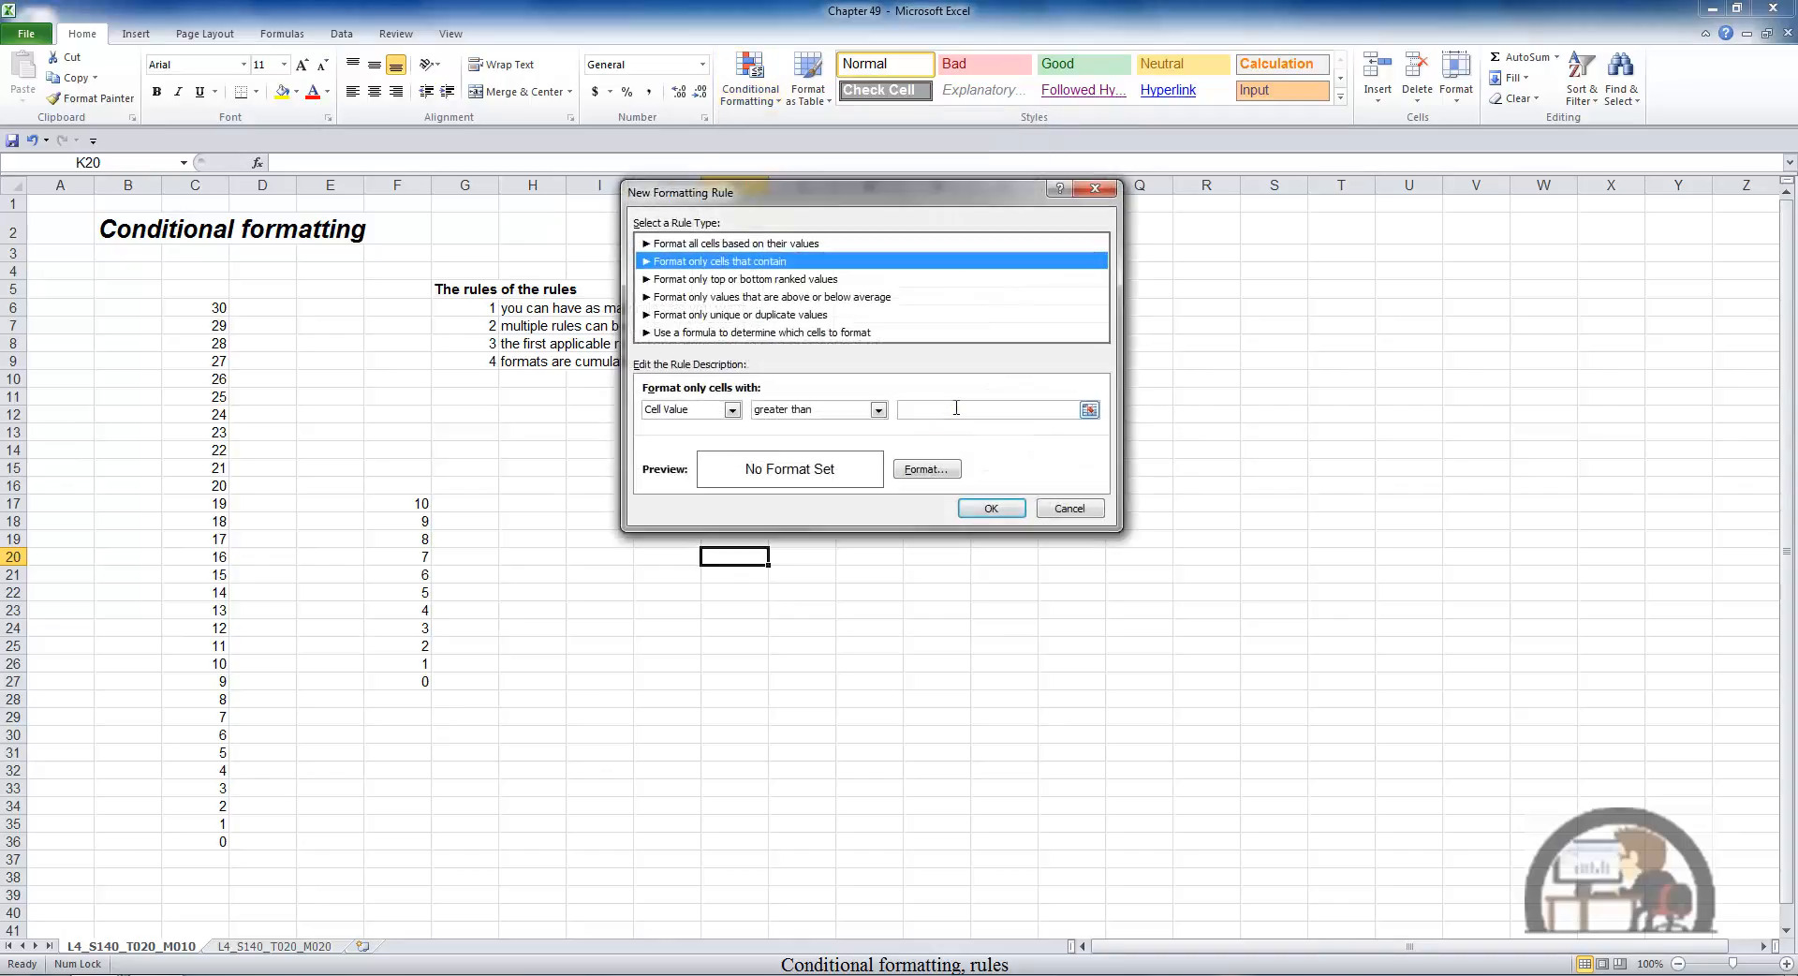
click(1089, 507)
Examine the top/bottom rule settings, the conditions available for formatting only cells that contain something, and the formula rule type
click(757, 91)
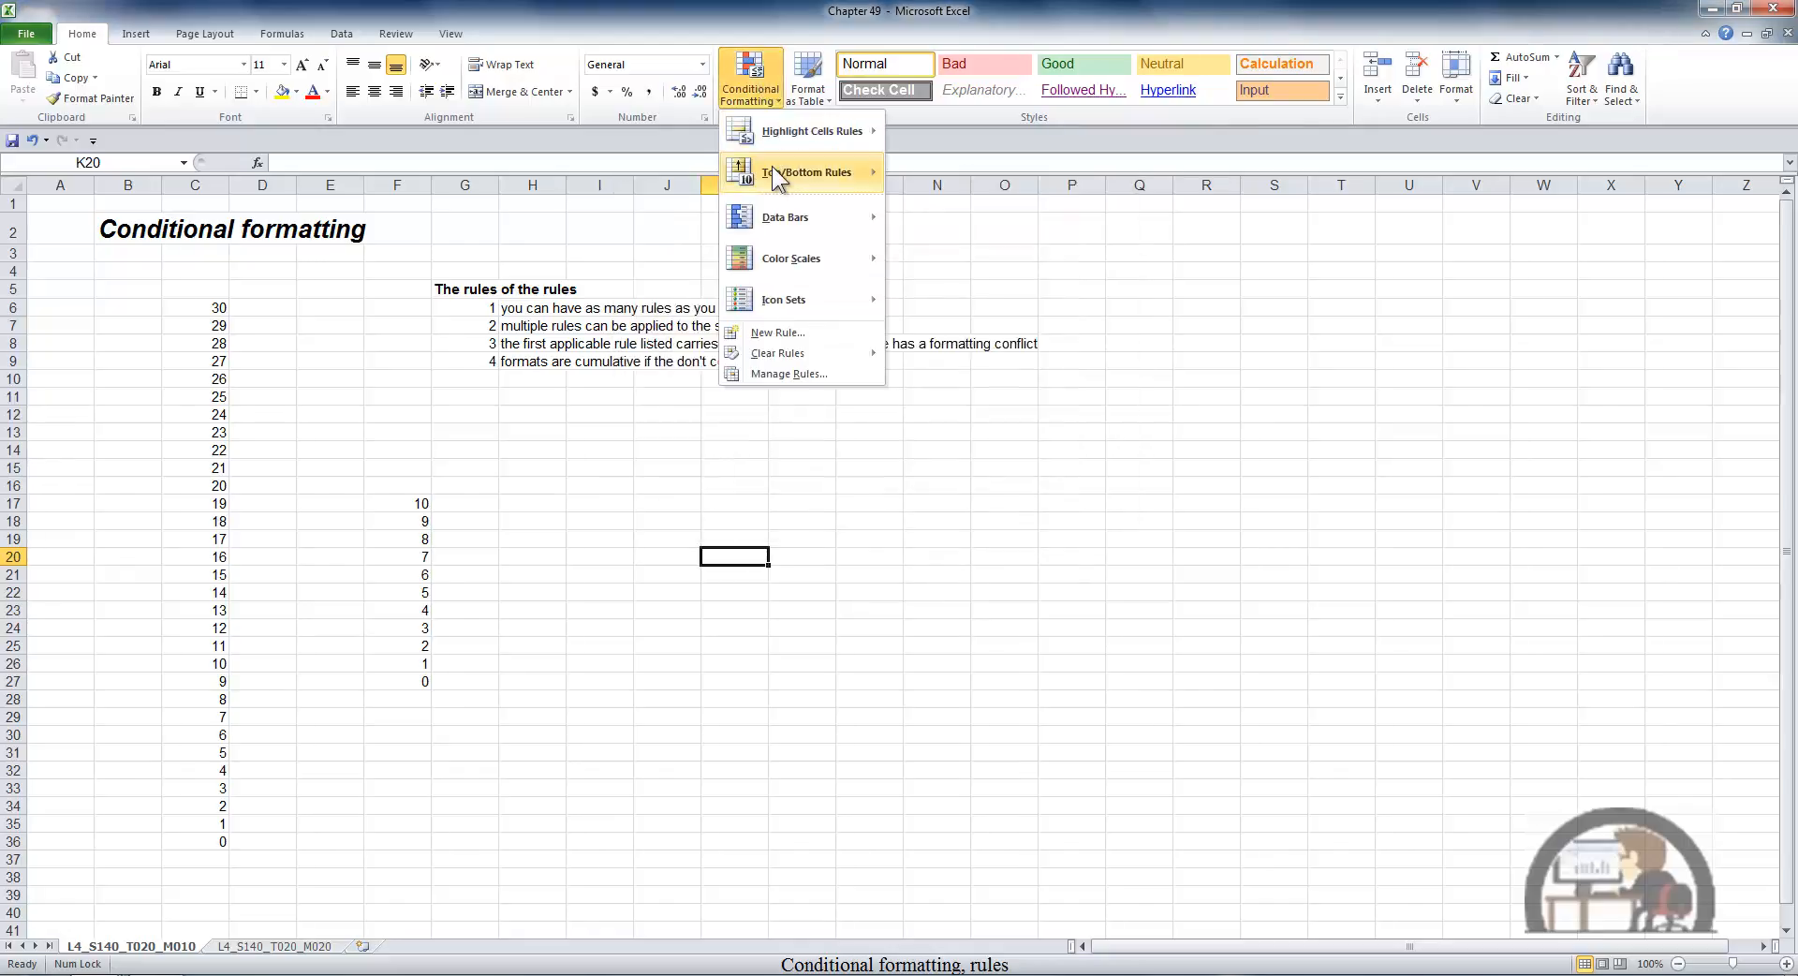
mouse_move(773, 169)
click(957, 410)
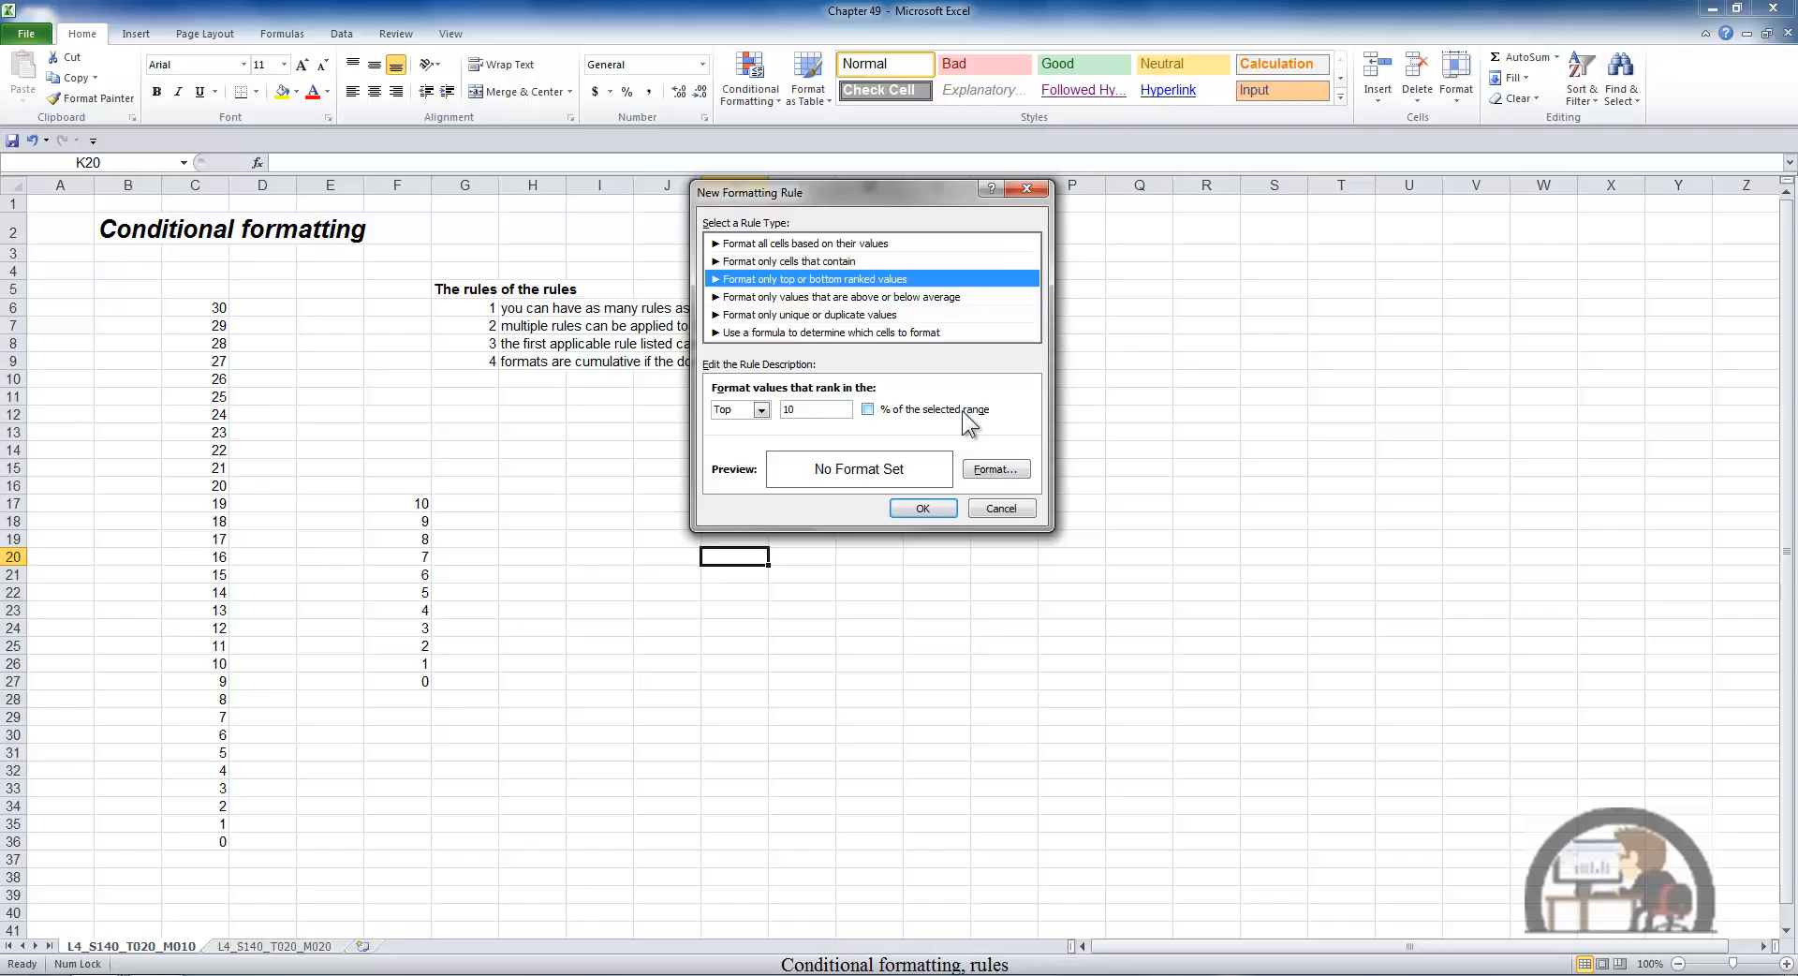
click(844, 260)
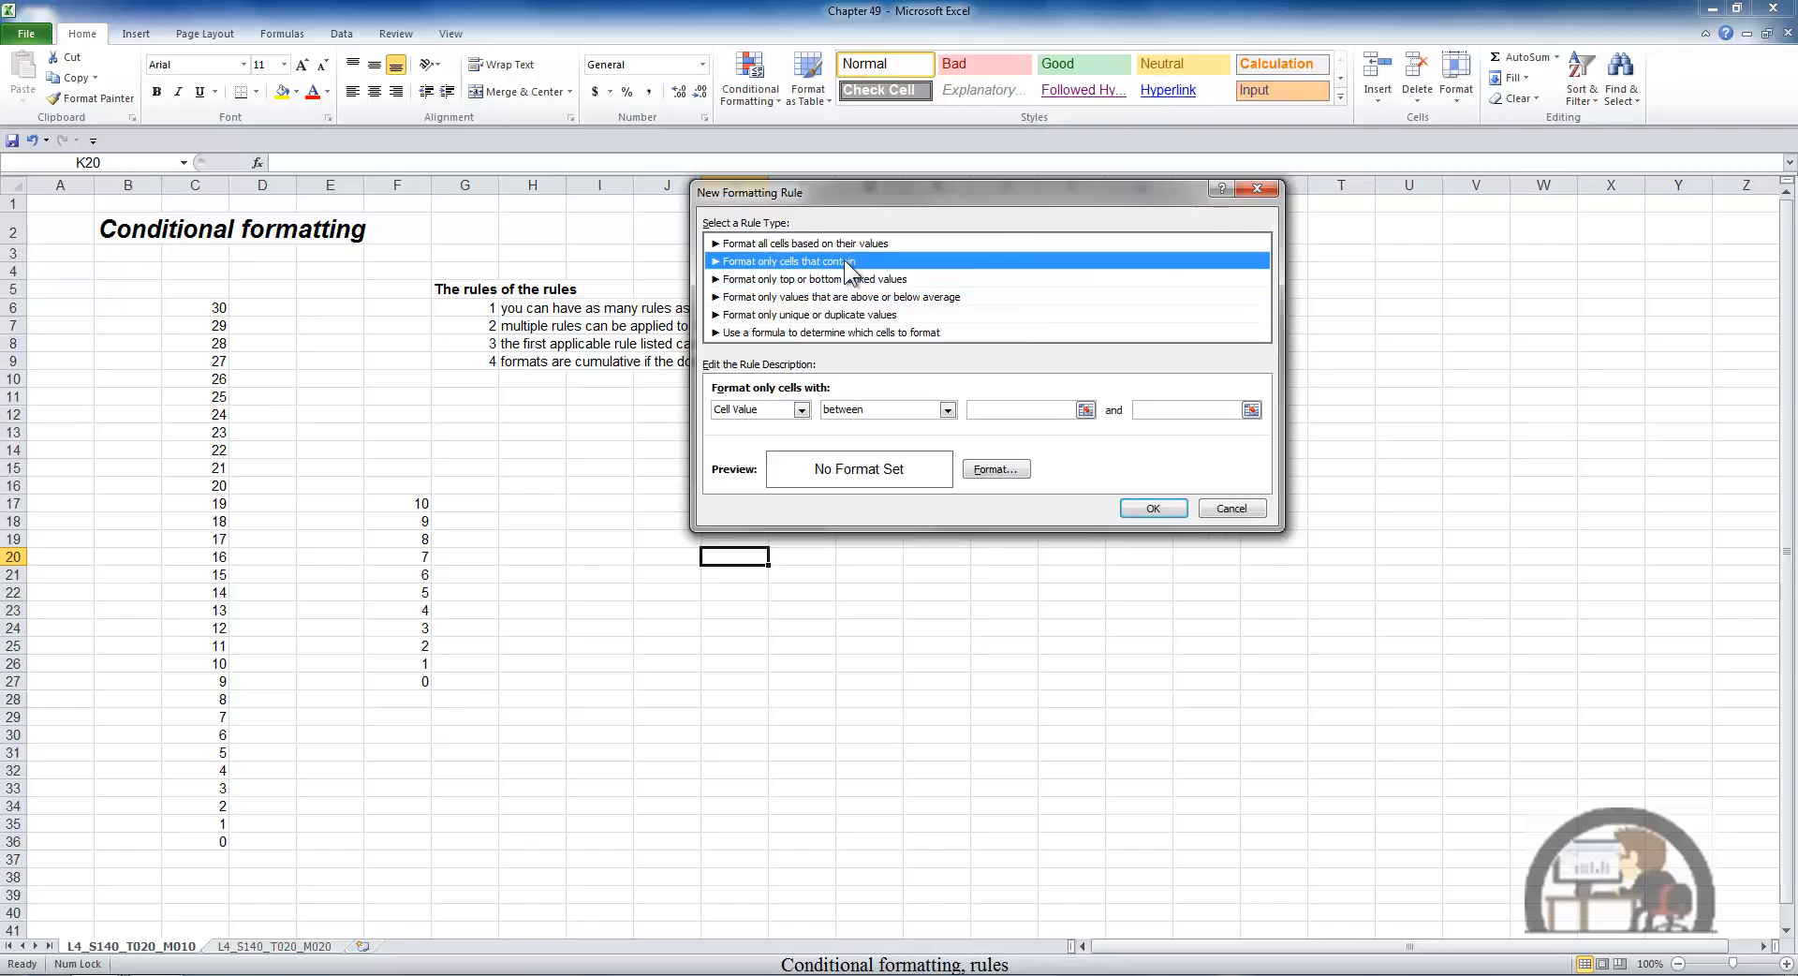
click(801, 409)
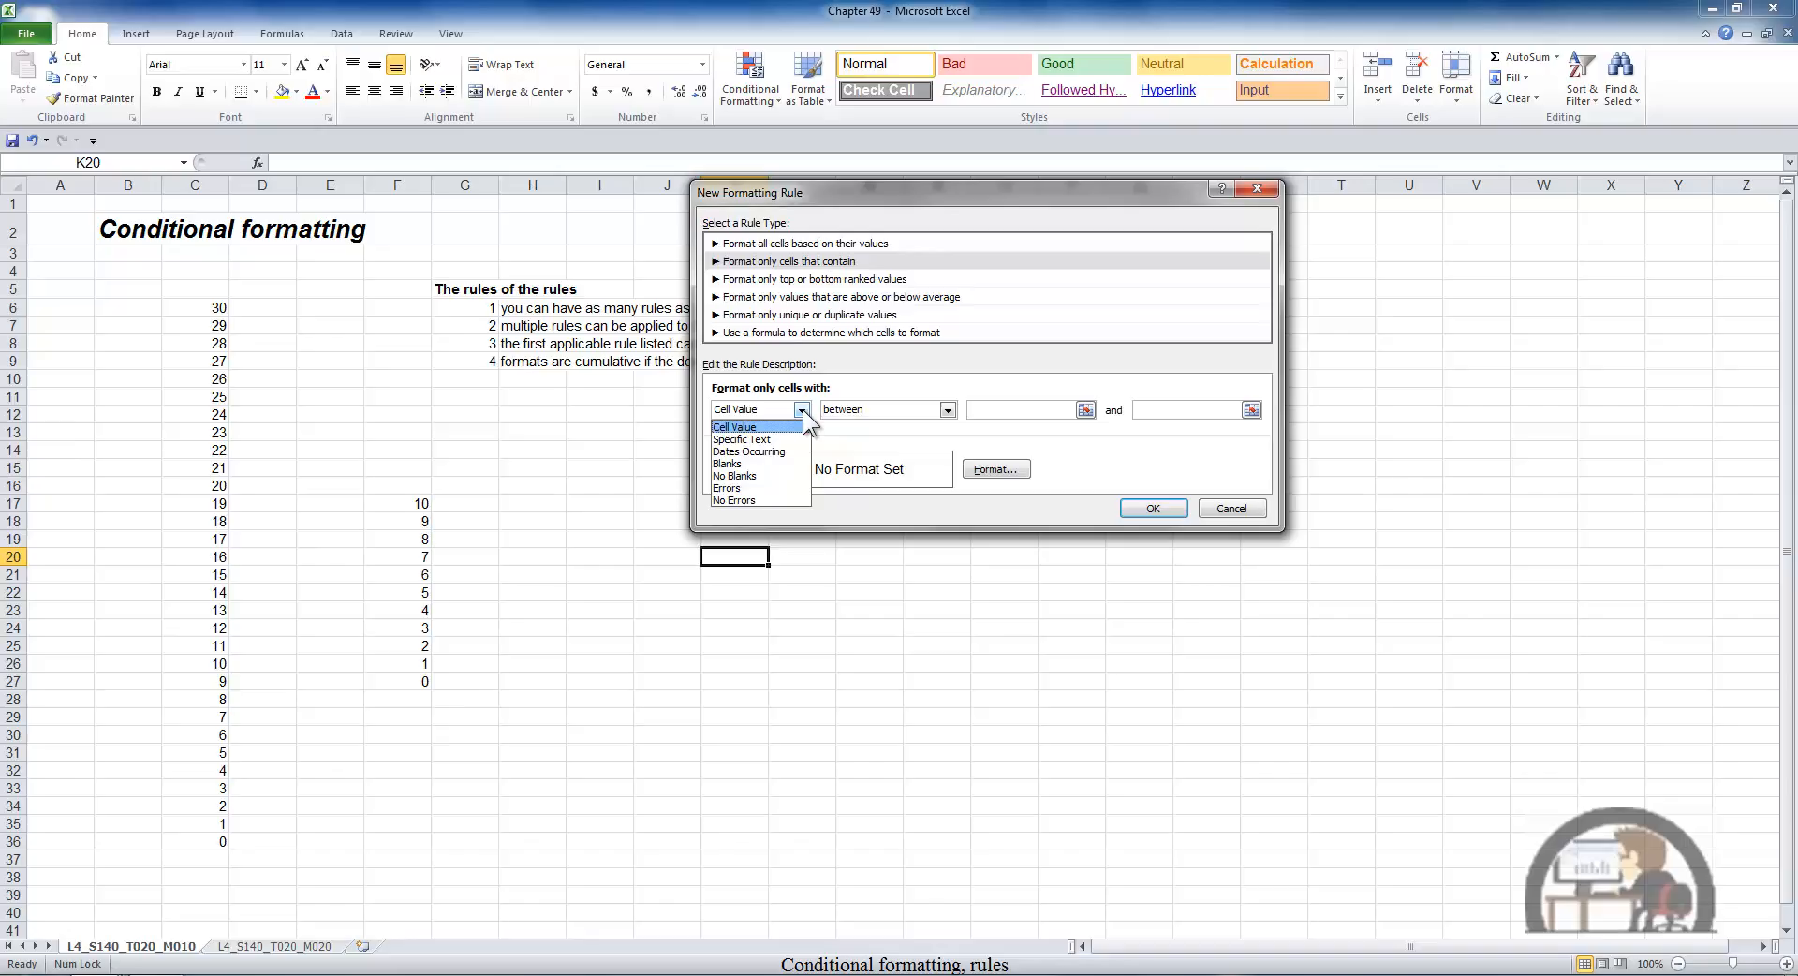
click(859, 330)
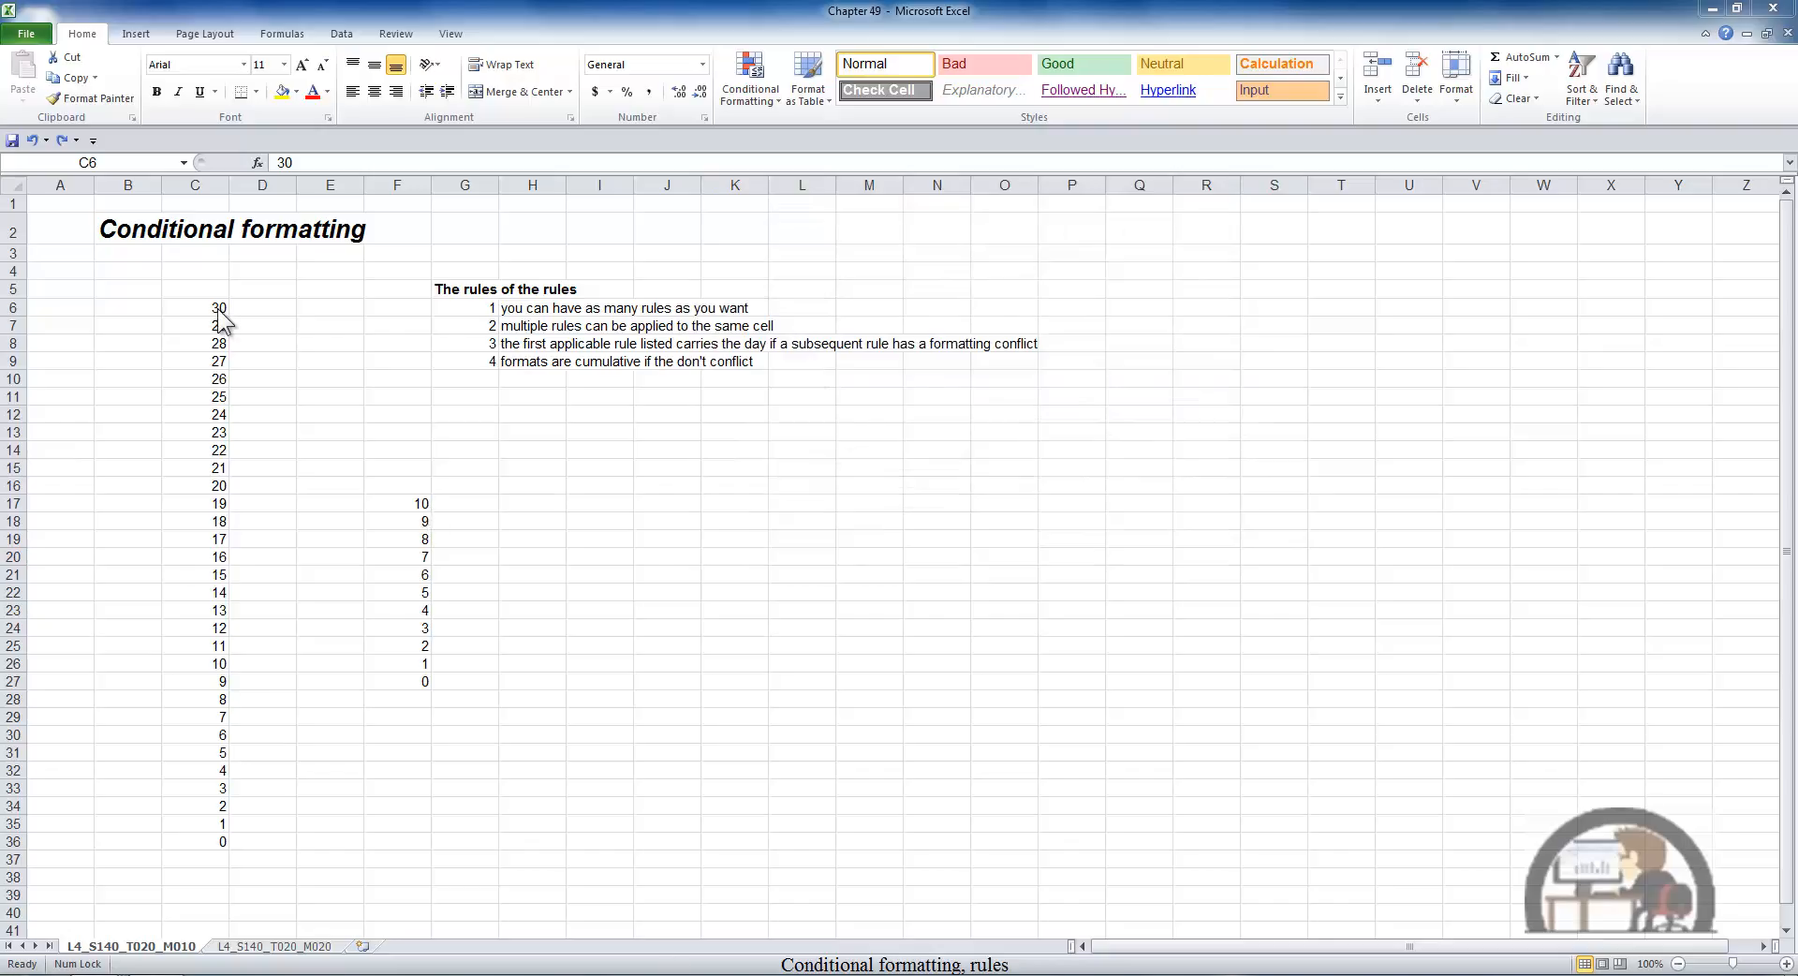
Start a Greater Than highlight rule for the numbers in C6:C36 with a threshold of 20
click(217, 310)
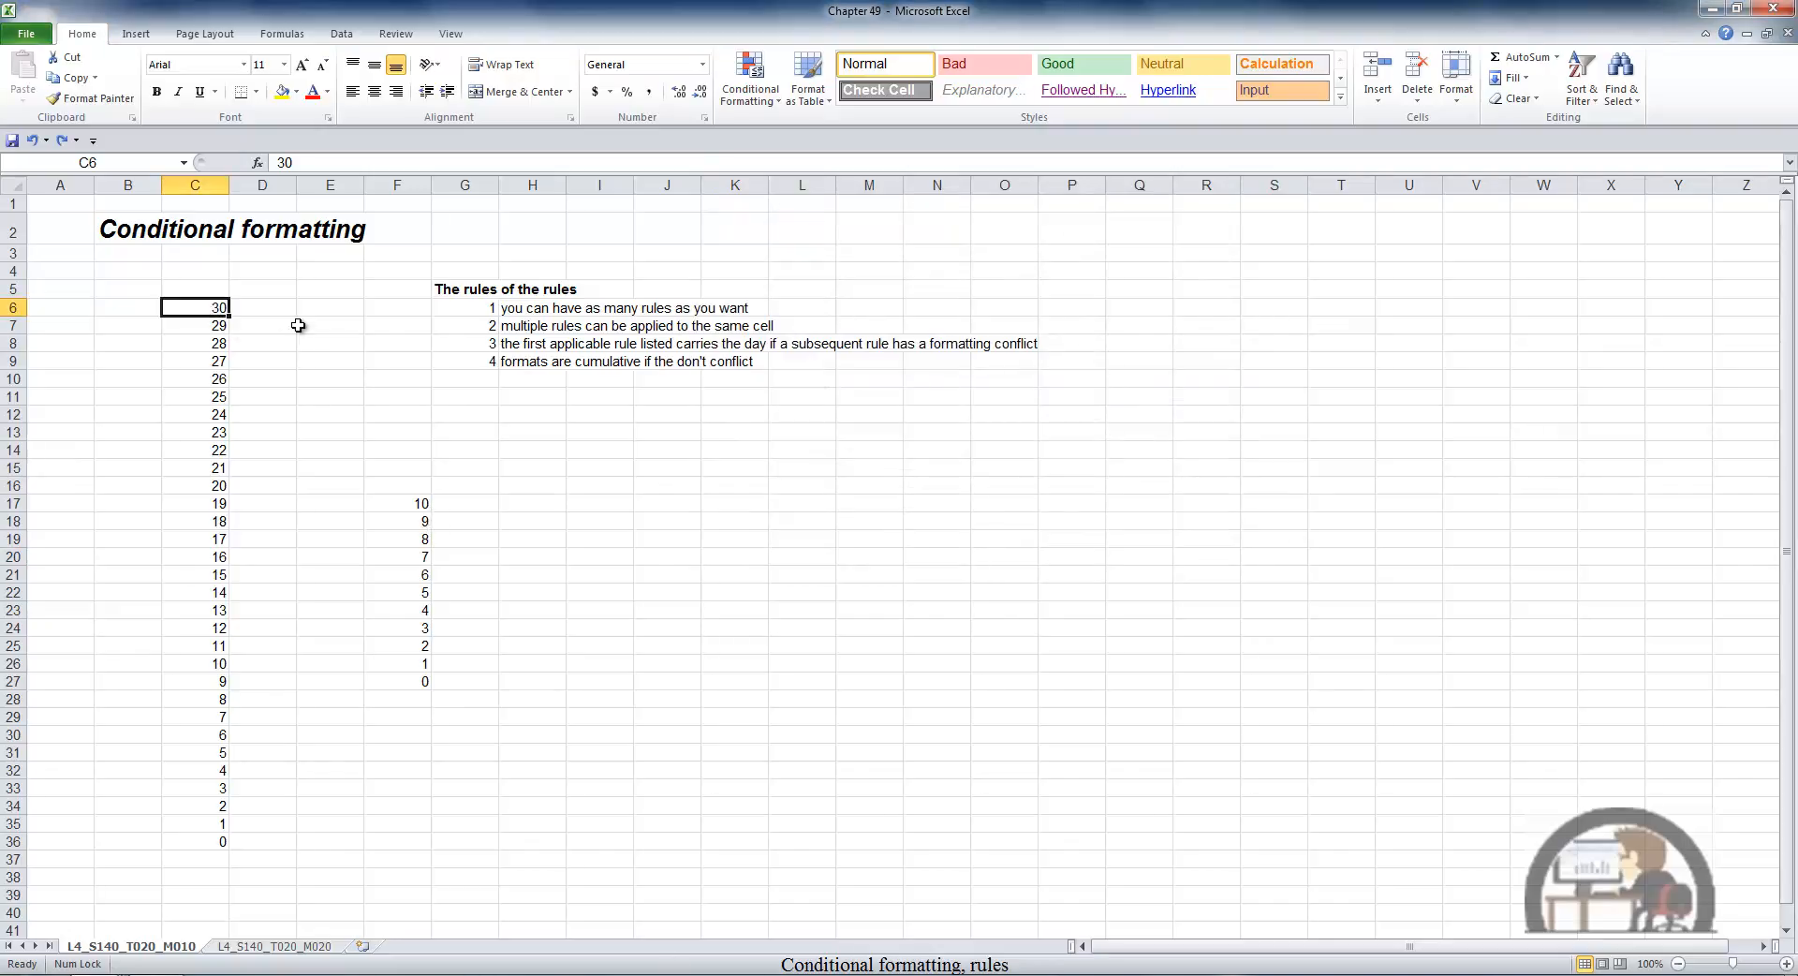
key(ctrl+a)
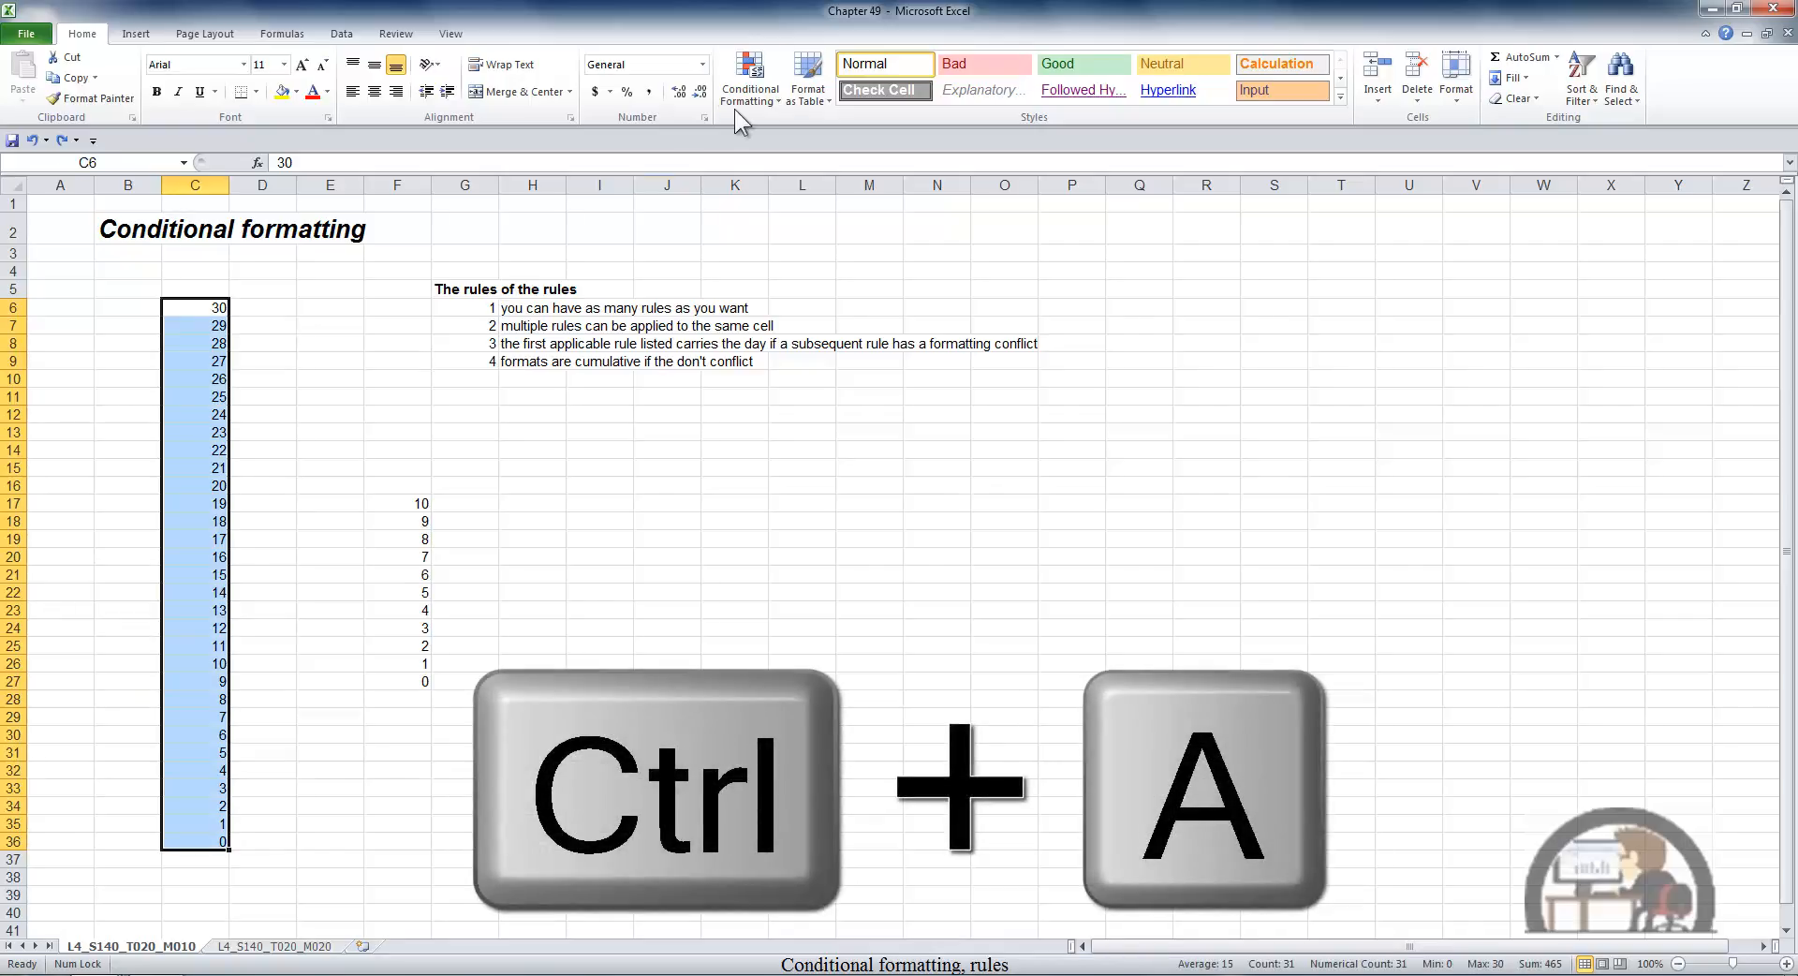
click(749, 76)
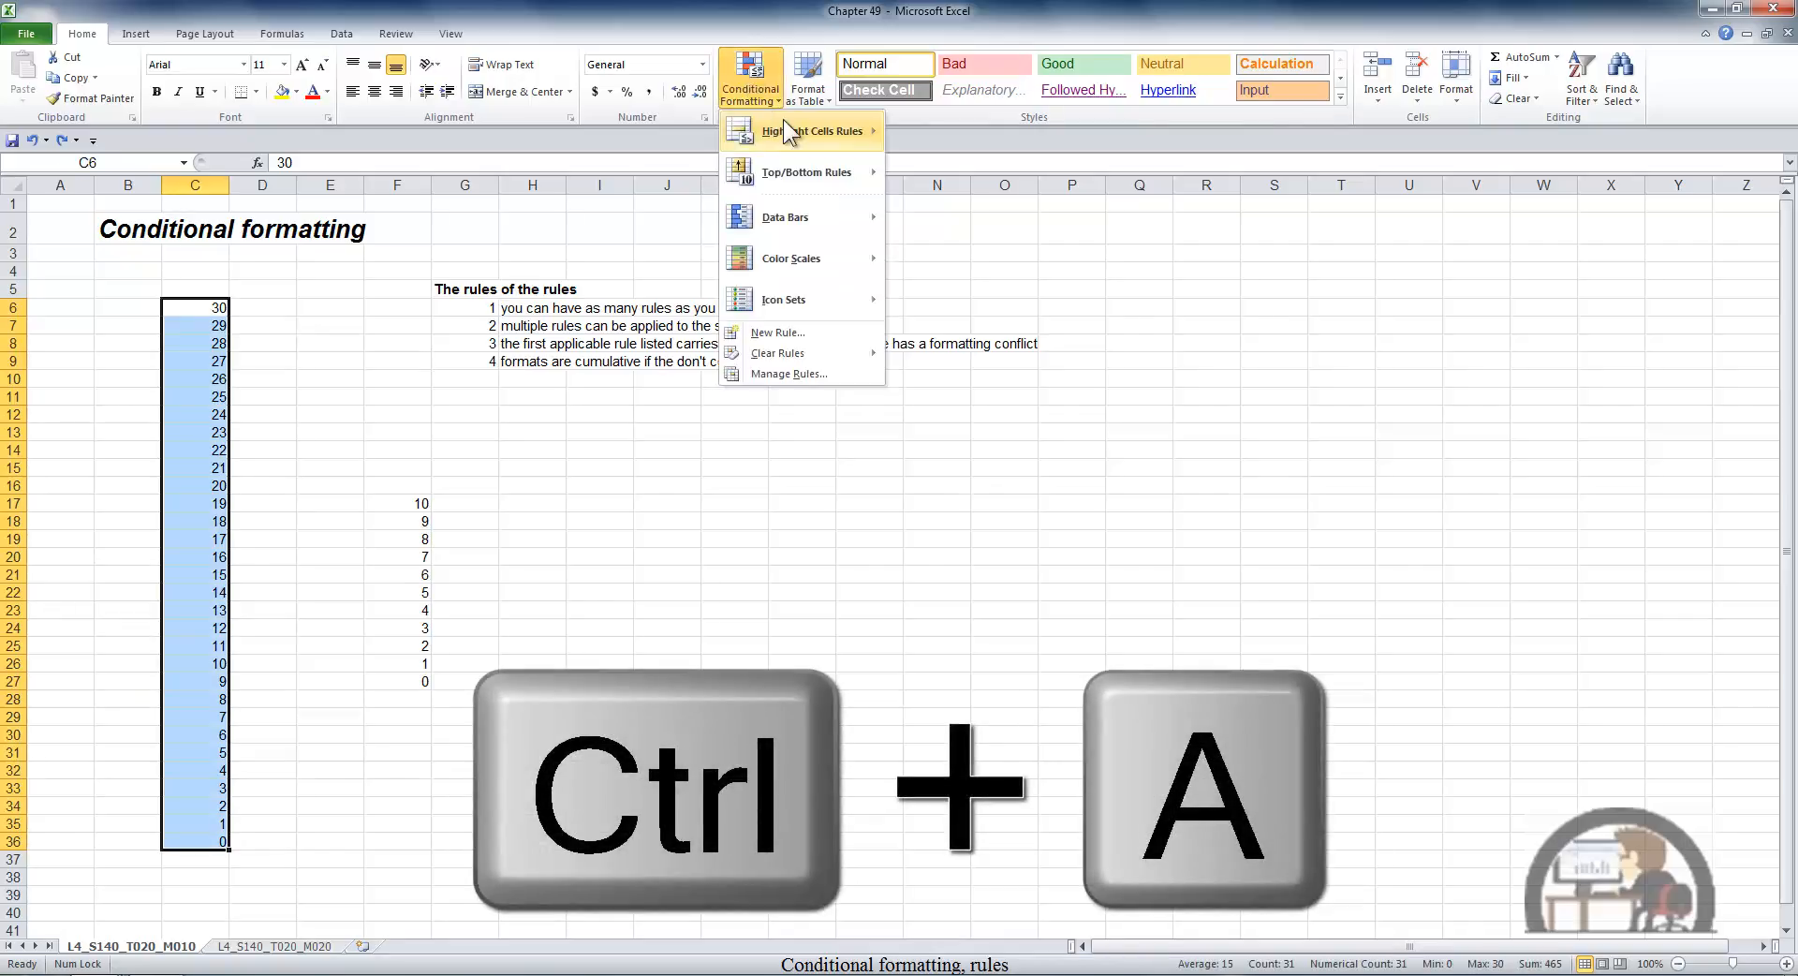
mouse_move(784, 122)
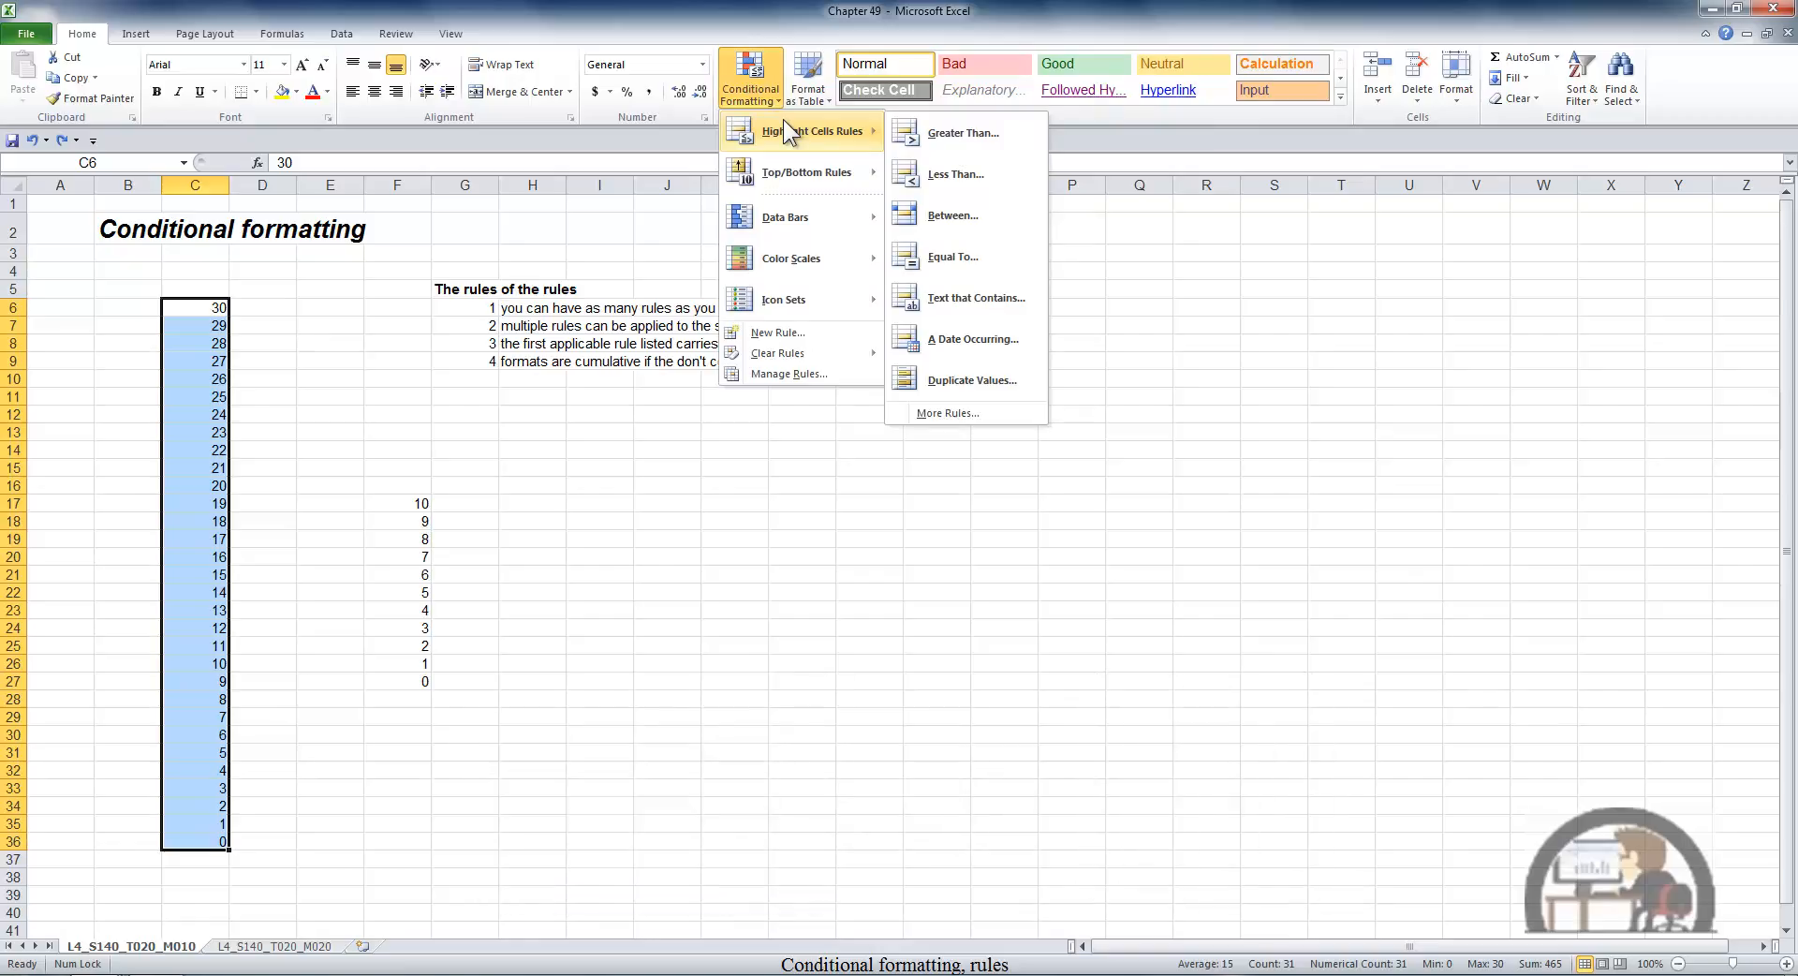
click(965, 133)
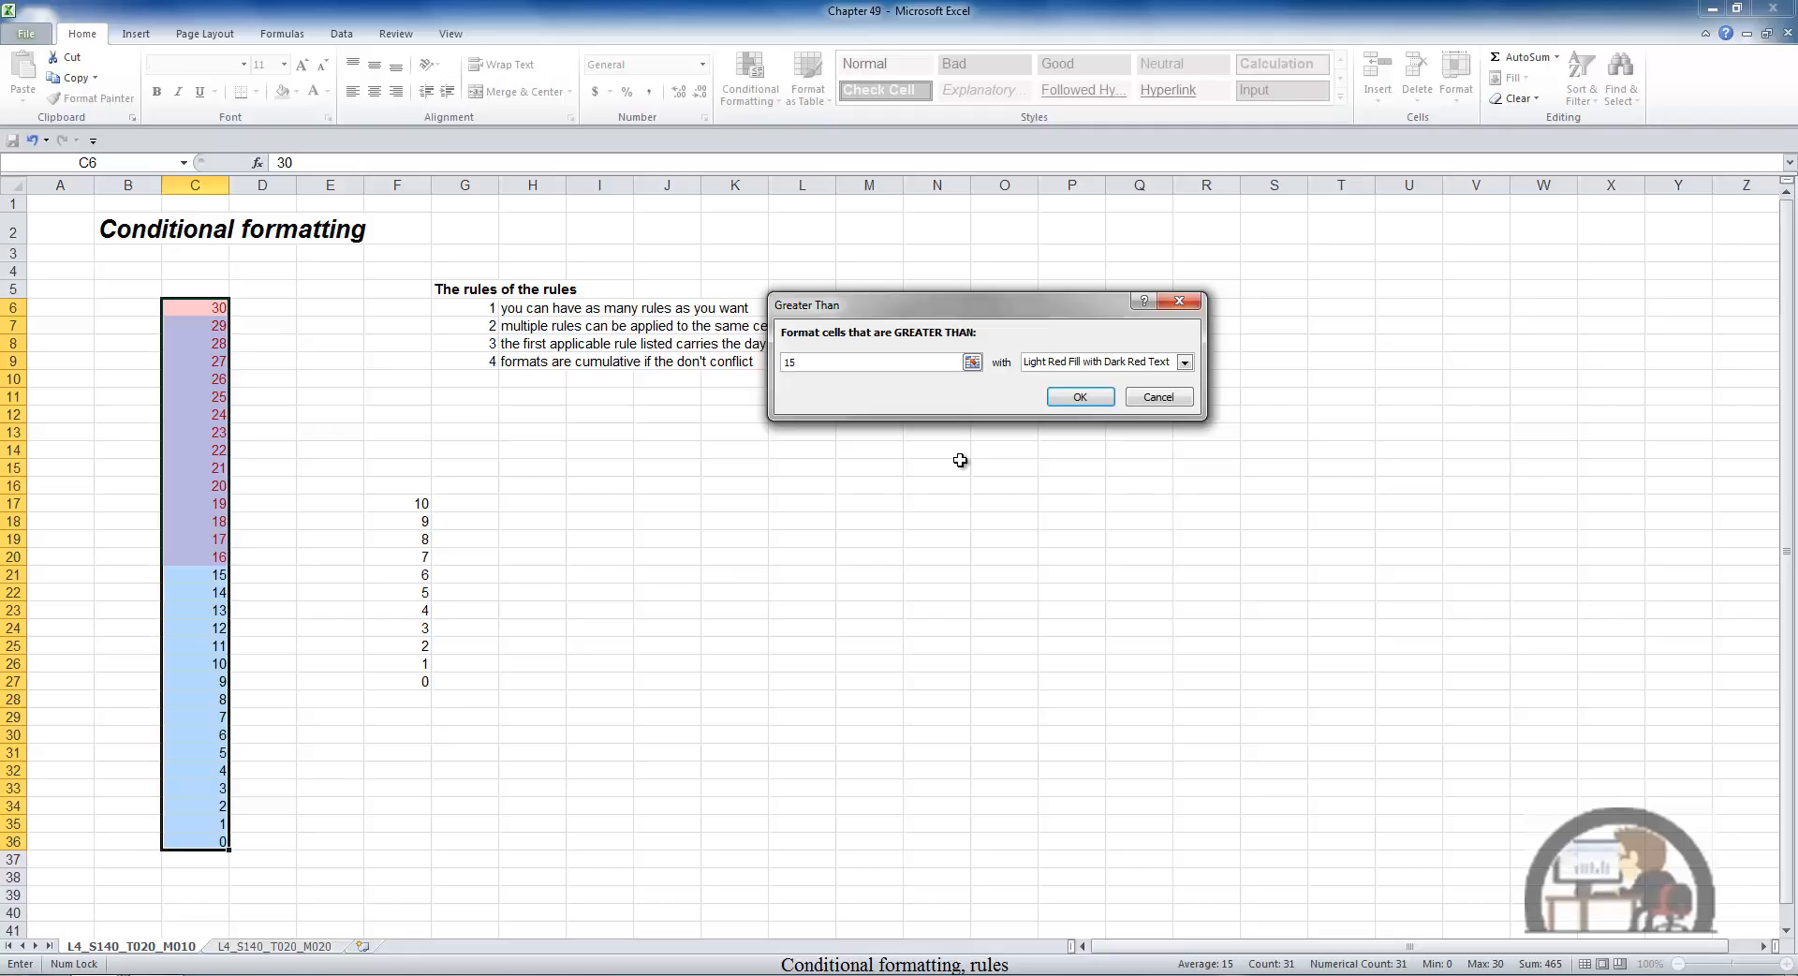
key(BackSpace)
key(BackSpace)
text(20)
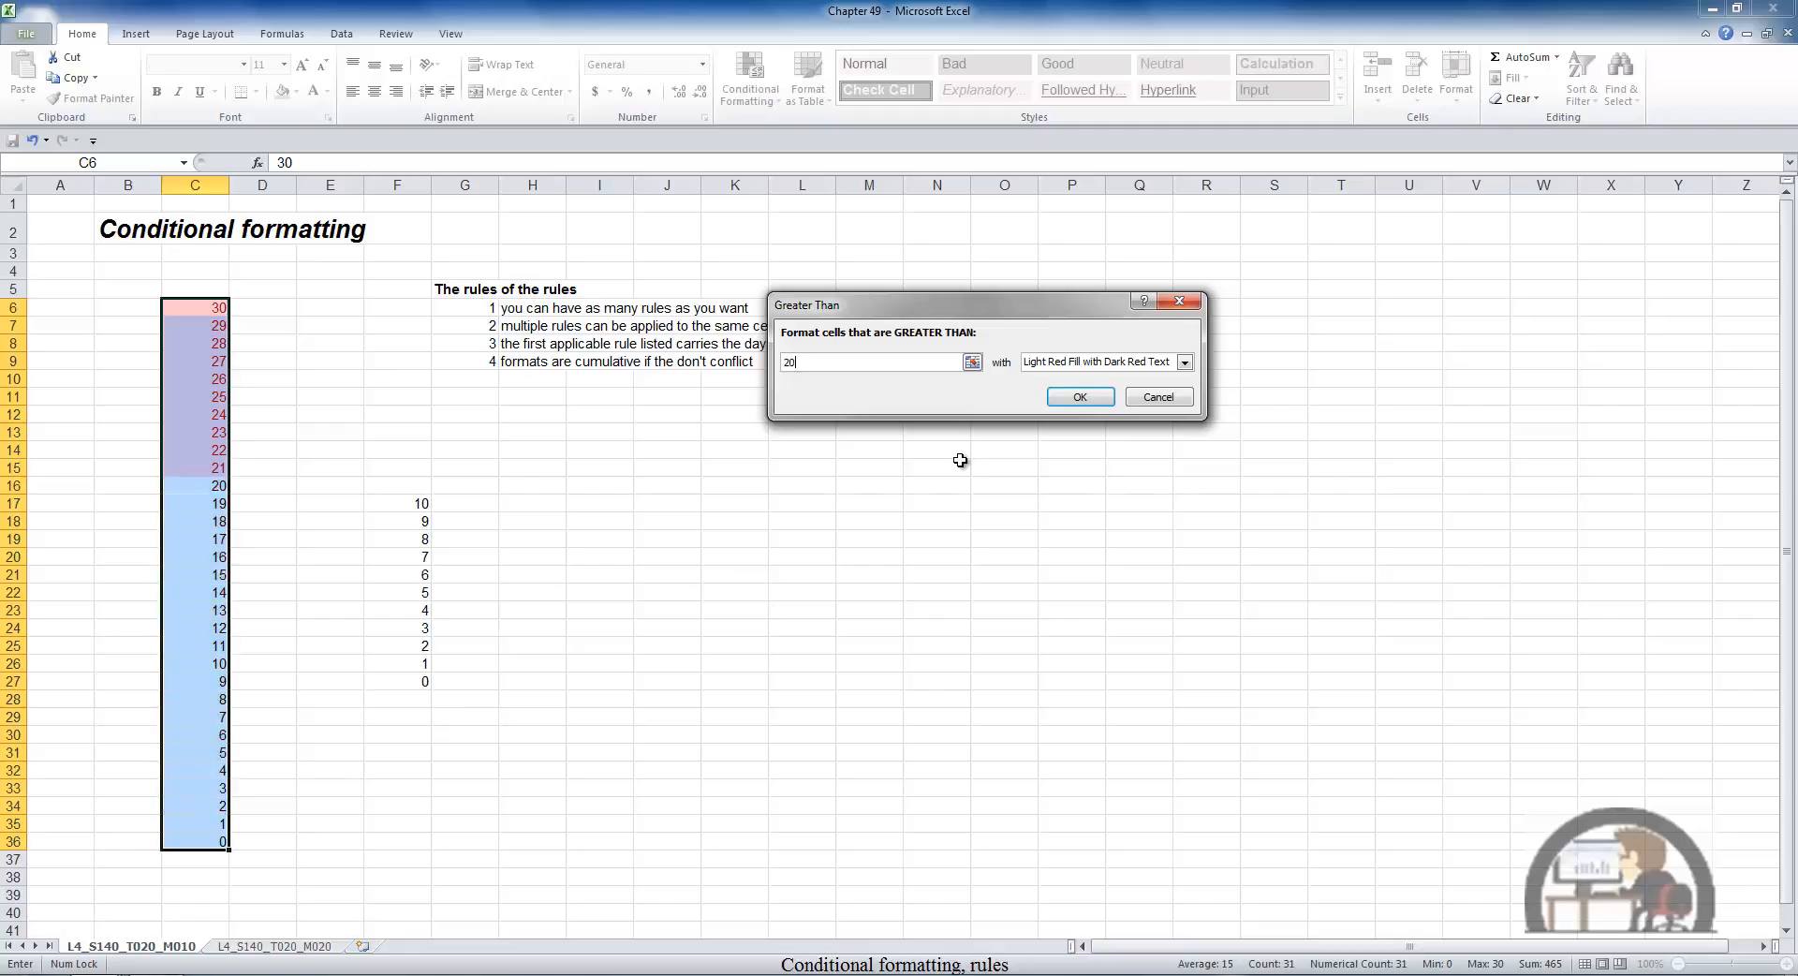
Give the greater-than-20 rule a custom format with a light green fill and apply it
click(1184, 362)
click(1099, 454)
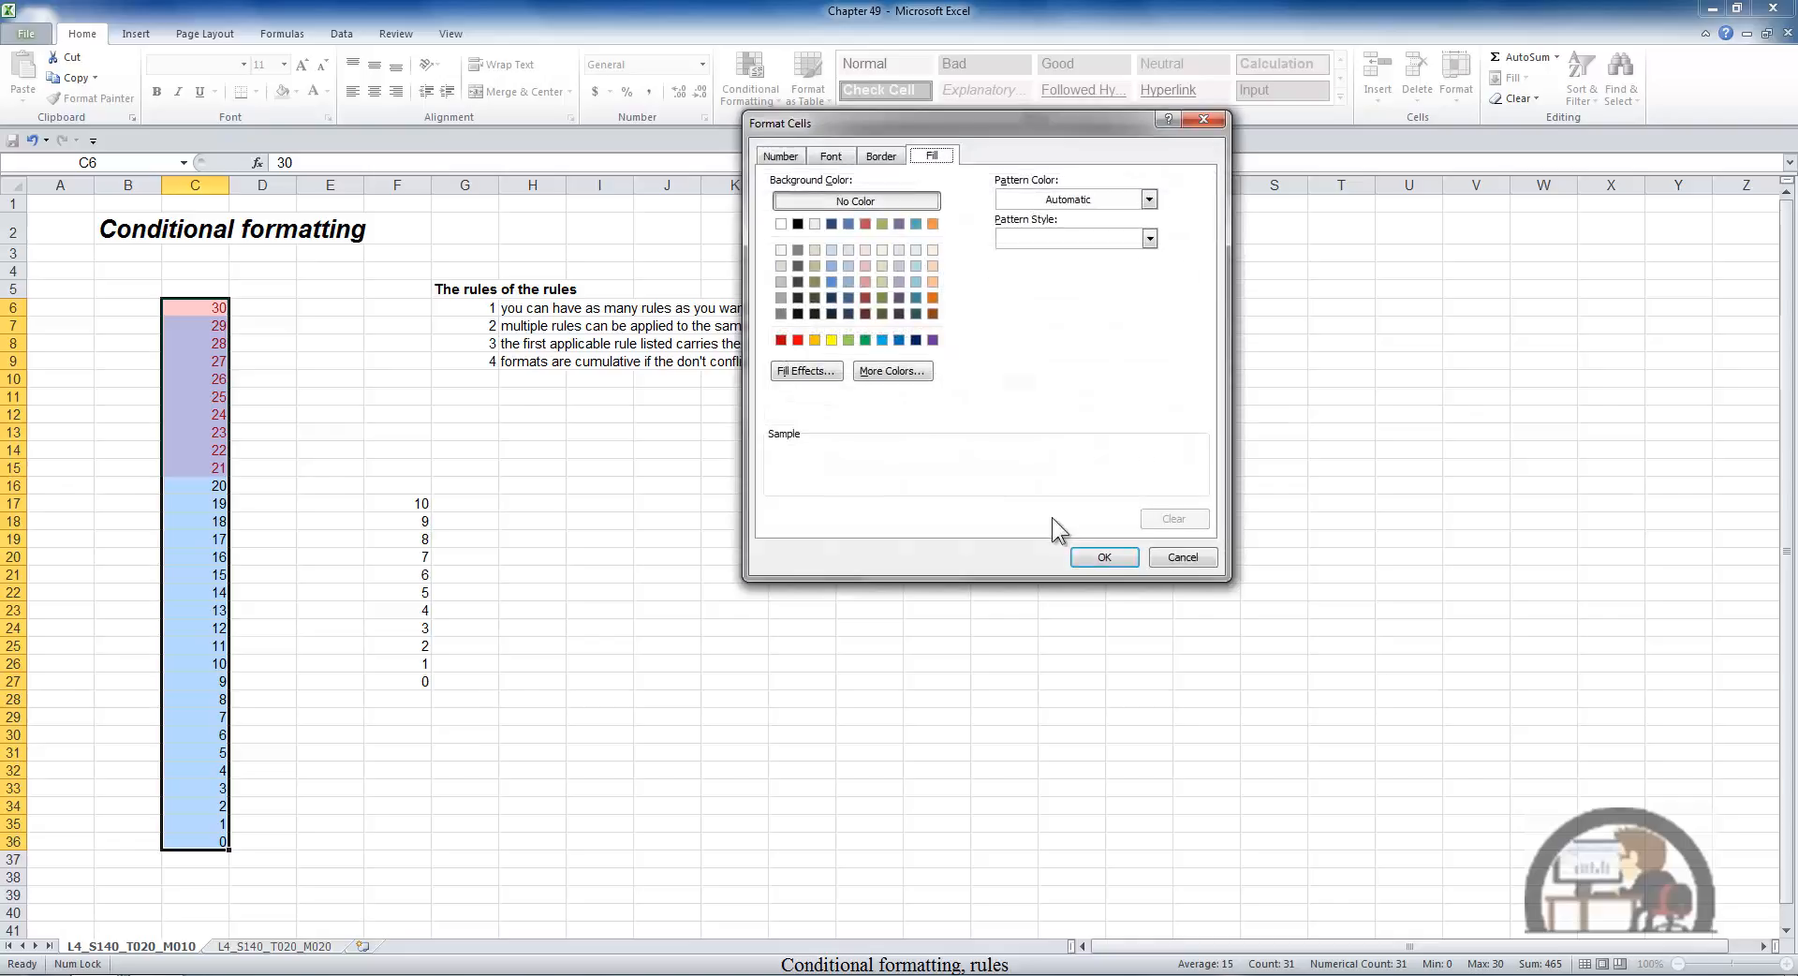
click(850, 339)
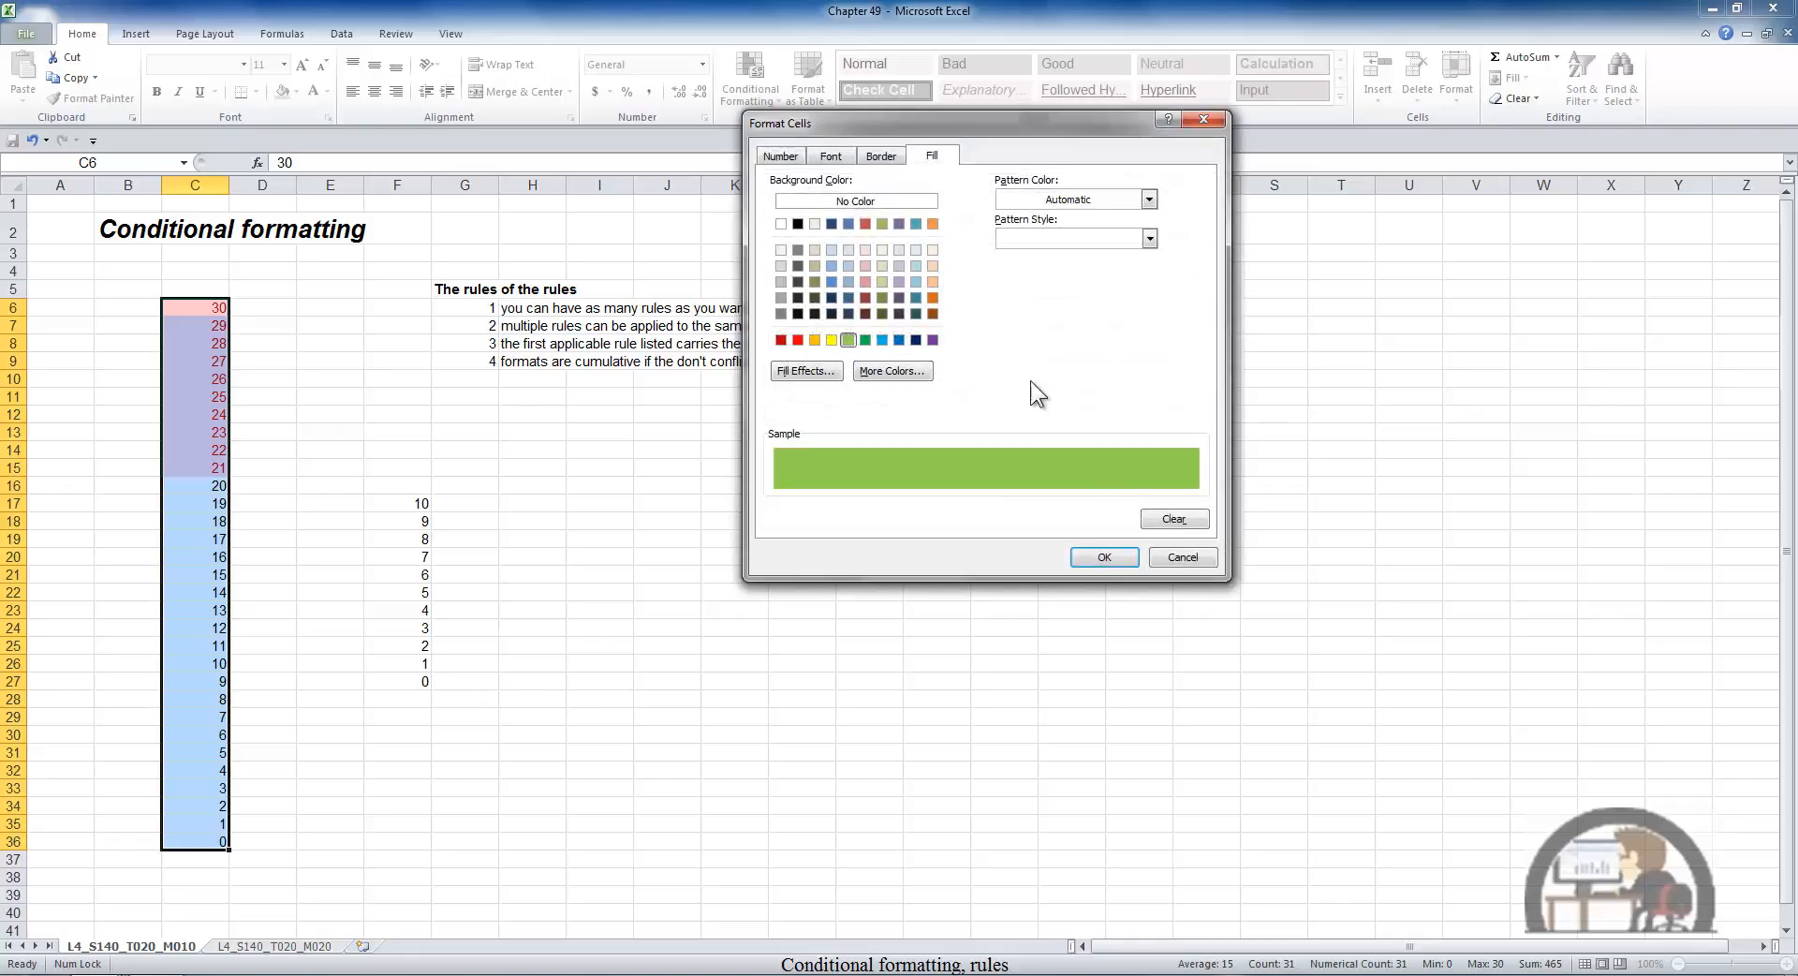
click(1105, 555)
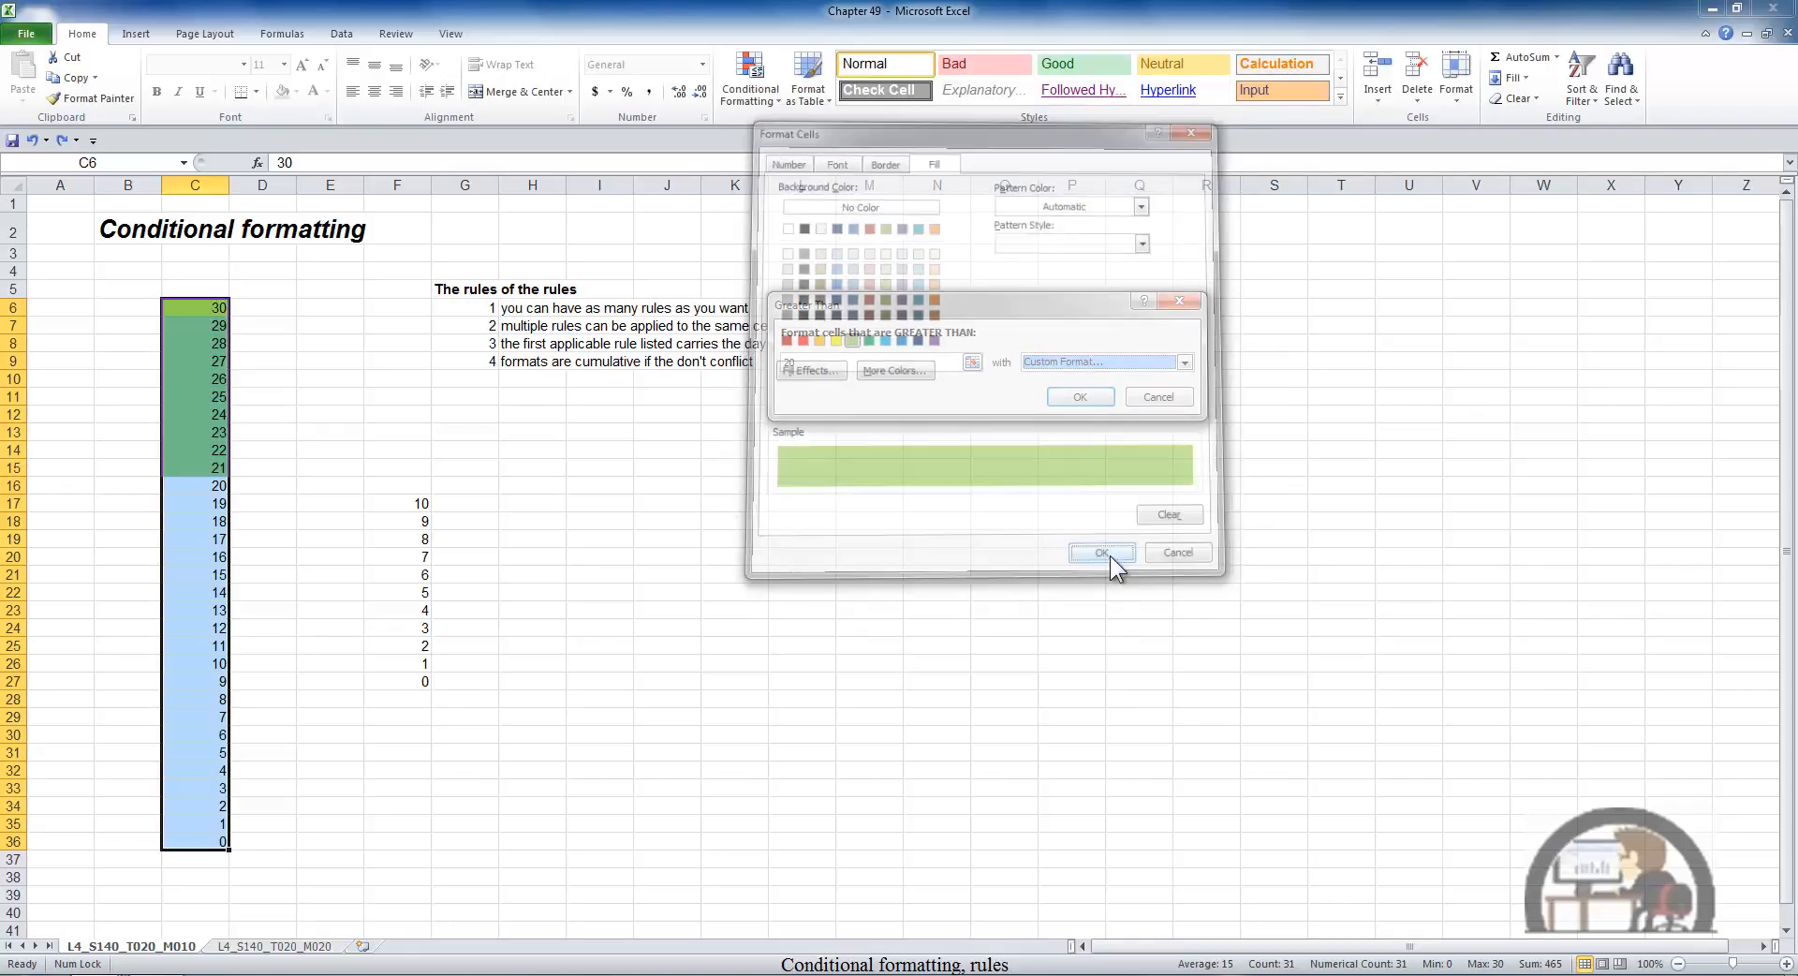
click(1077, 397)
click(346, 336)
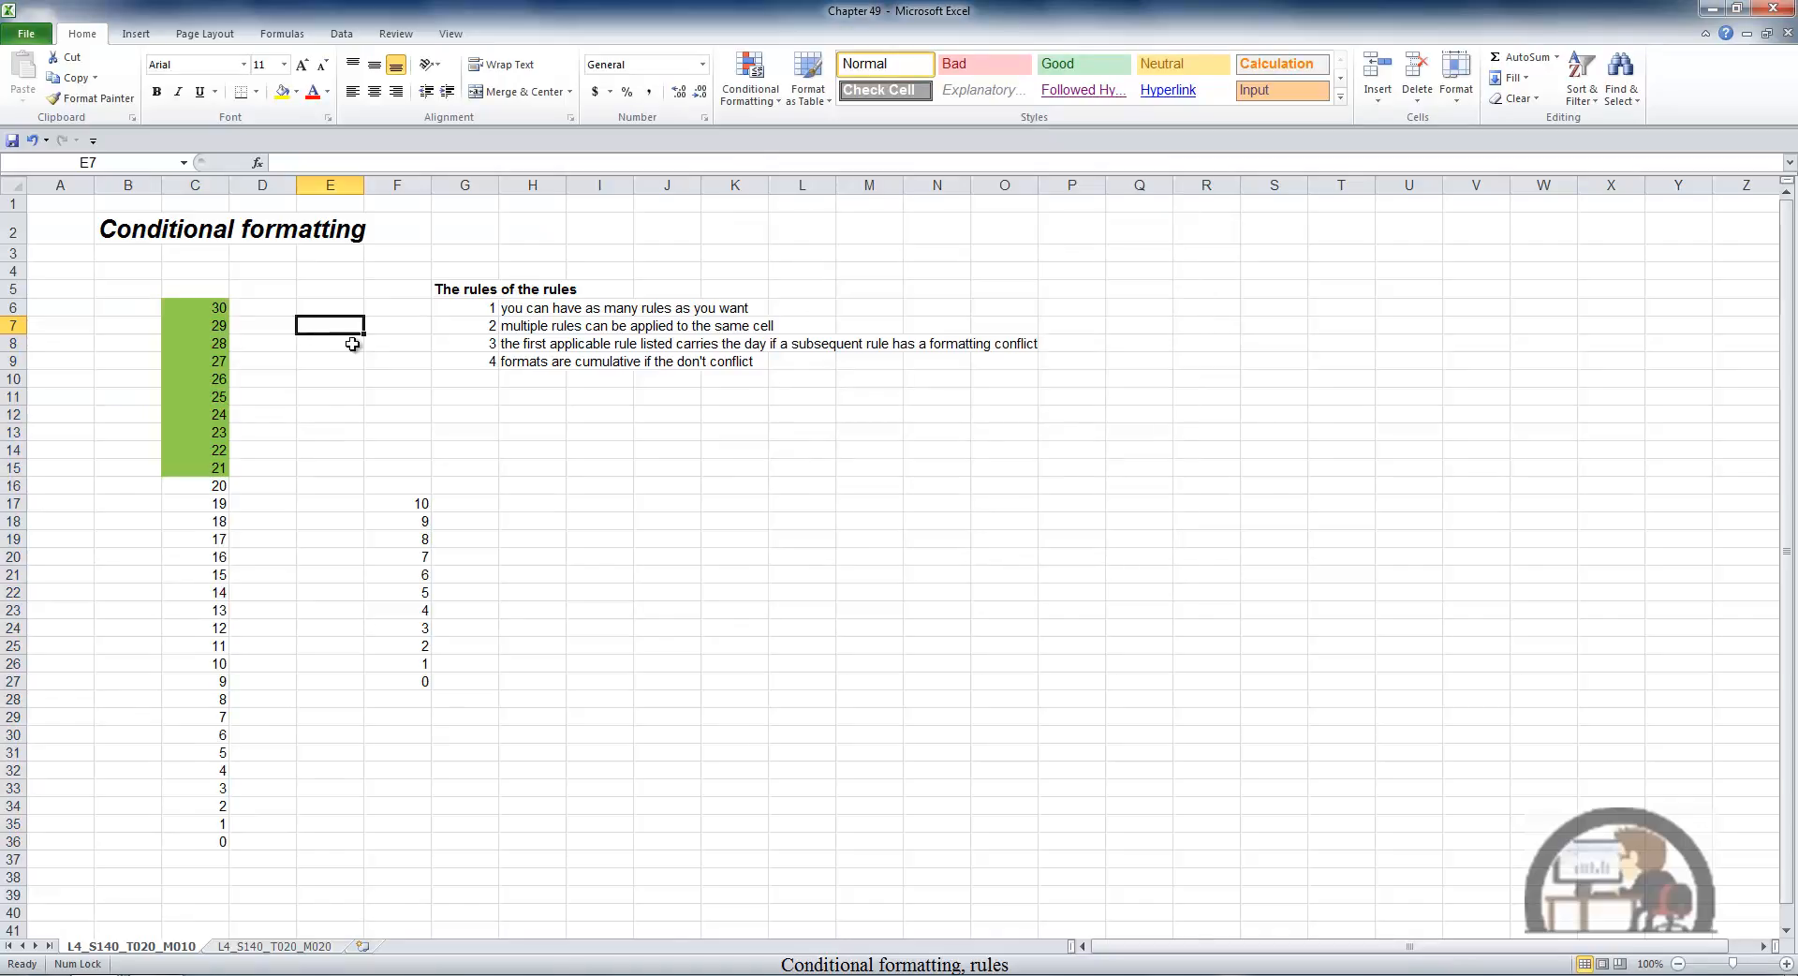
Start a second Greater Than highlight rule for C6:C36 with a threshold of 10
click(221, 324)
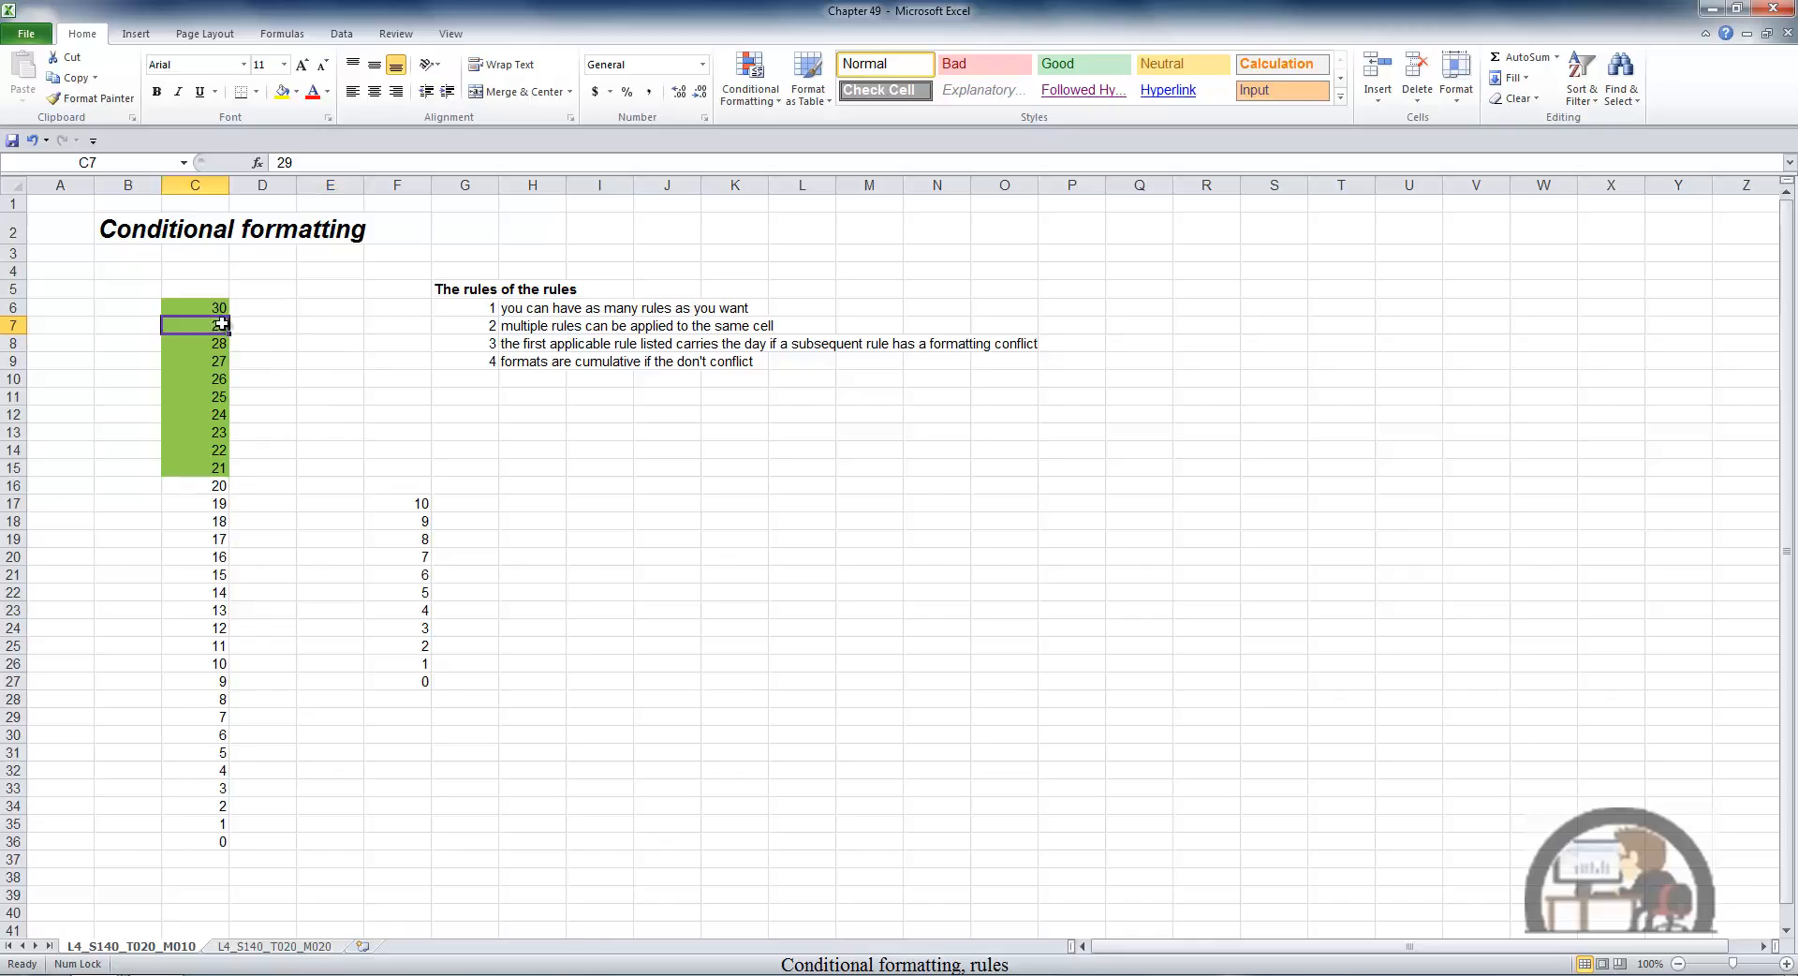
key(ctrl+a)
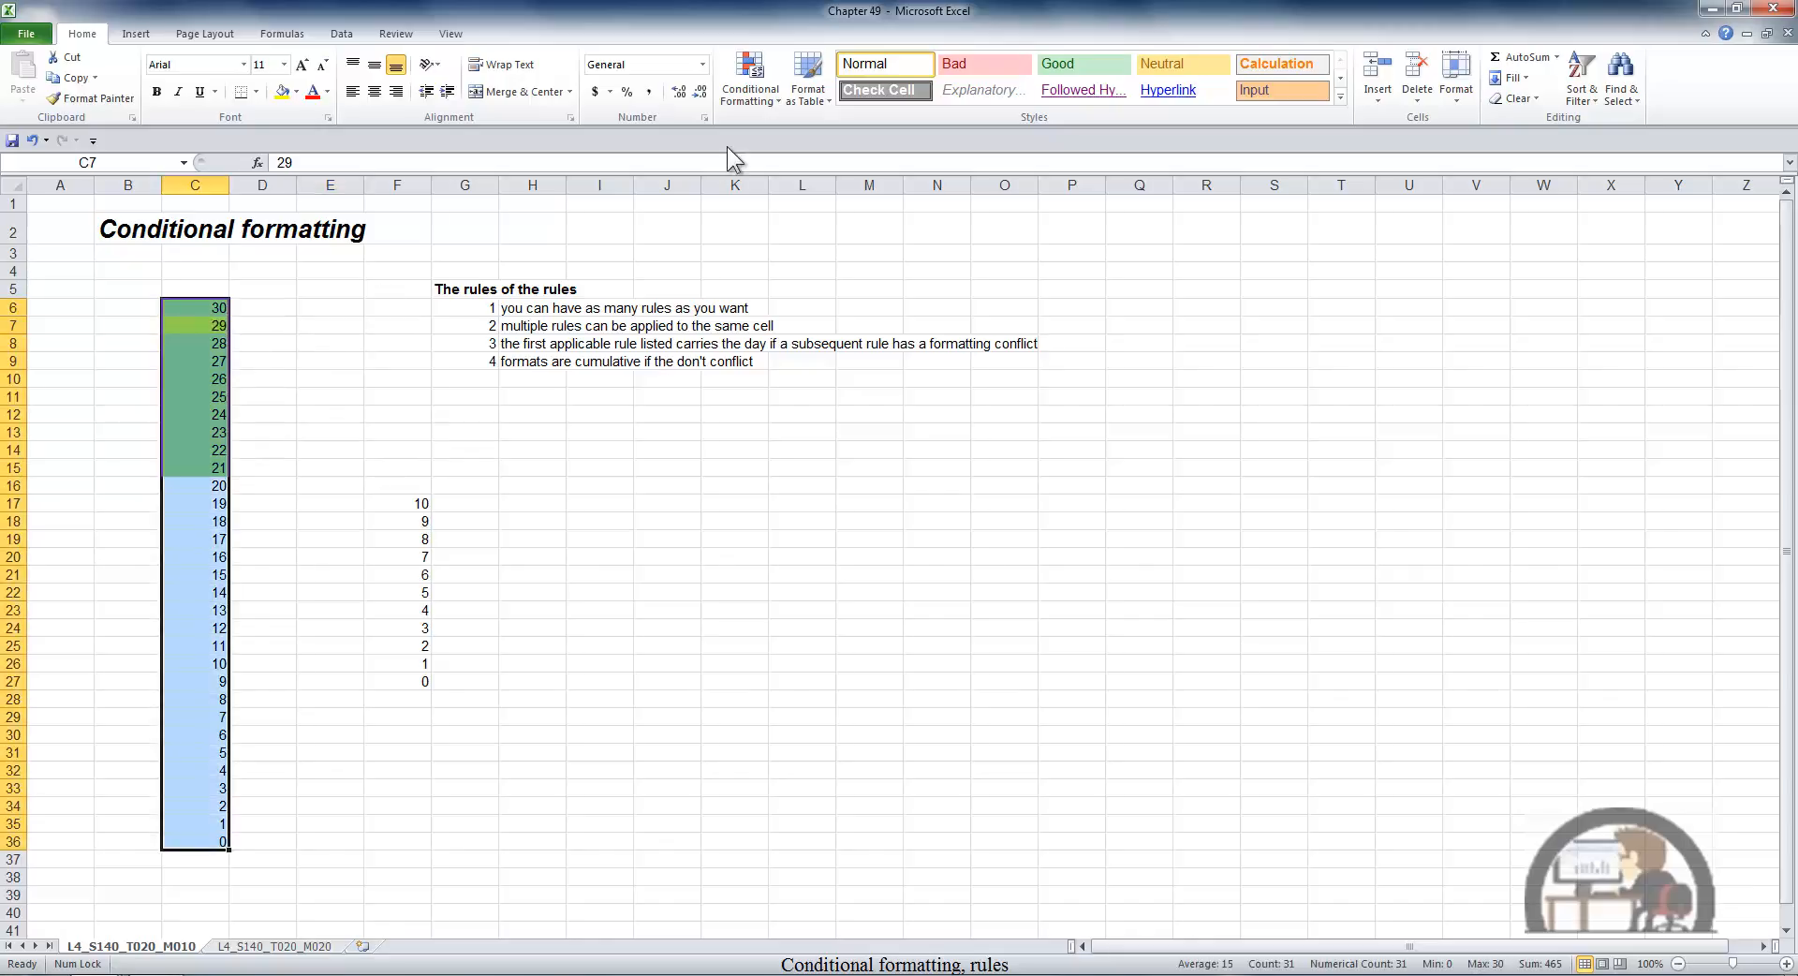
click(750, 73)
mouse_move(794, 122)
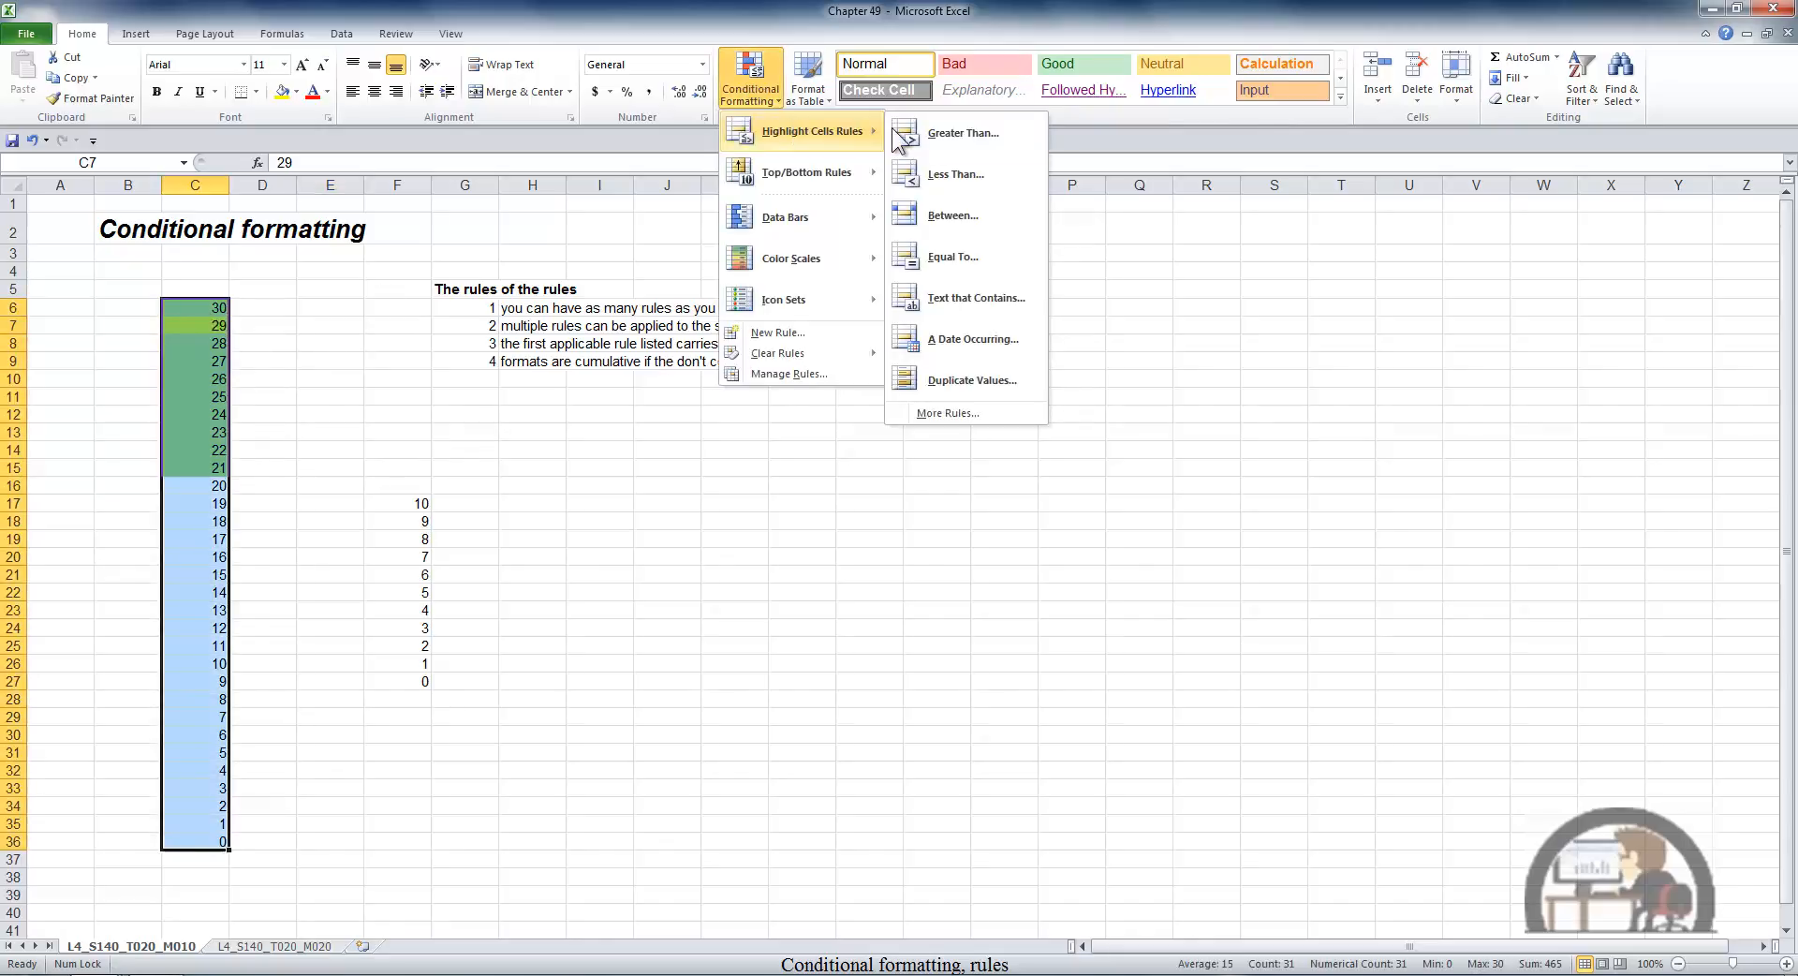
click(939, 132)
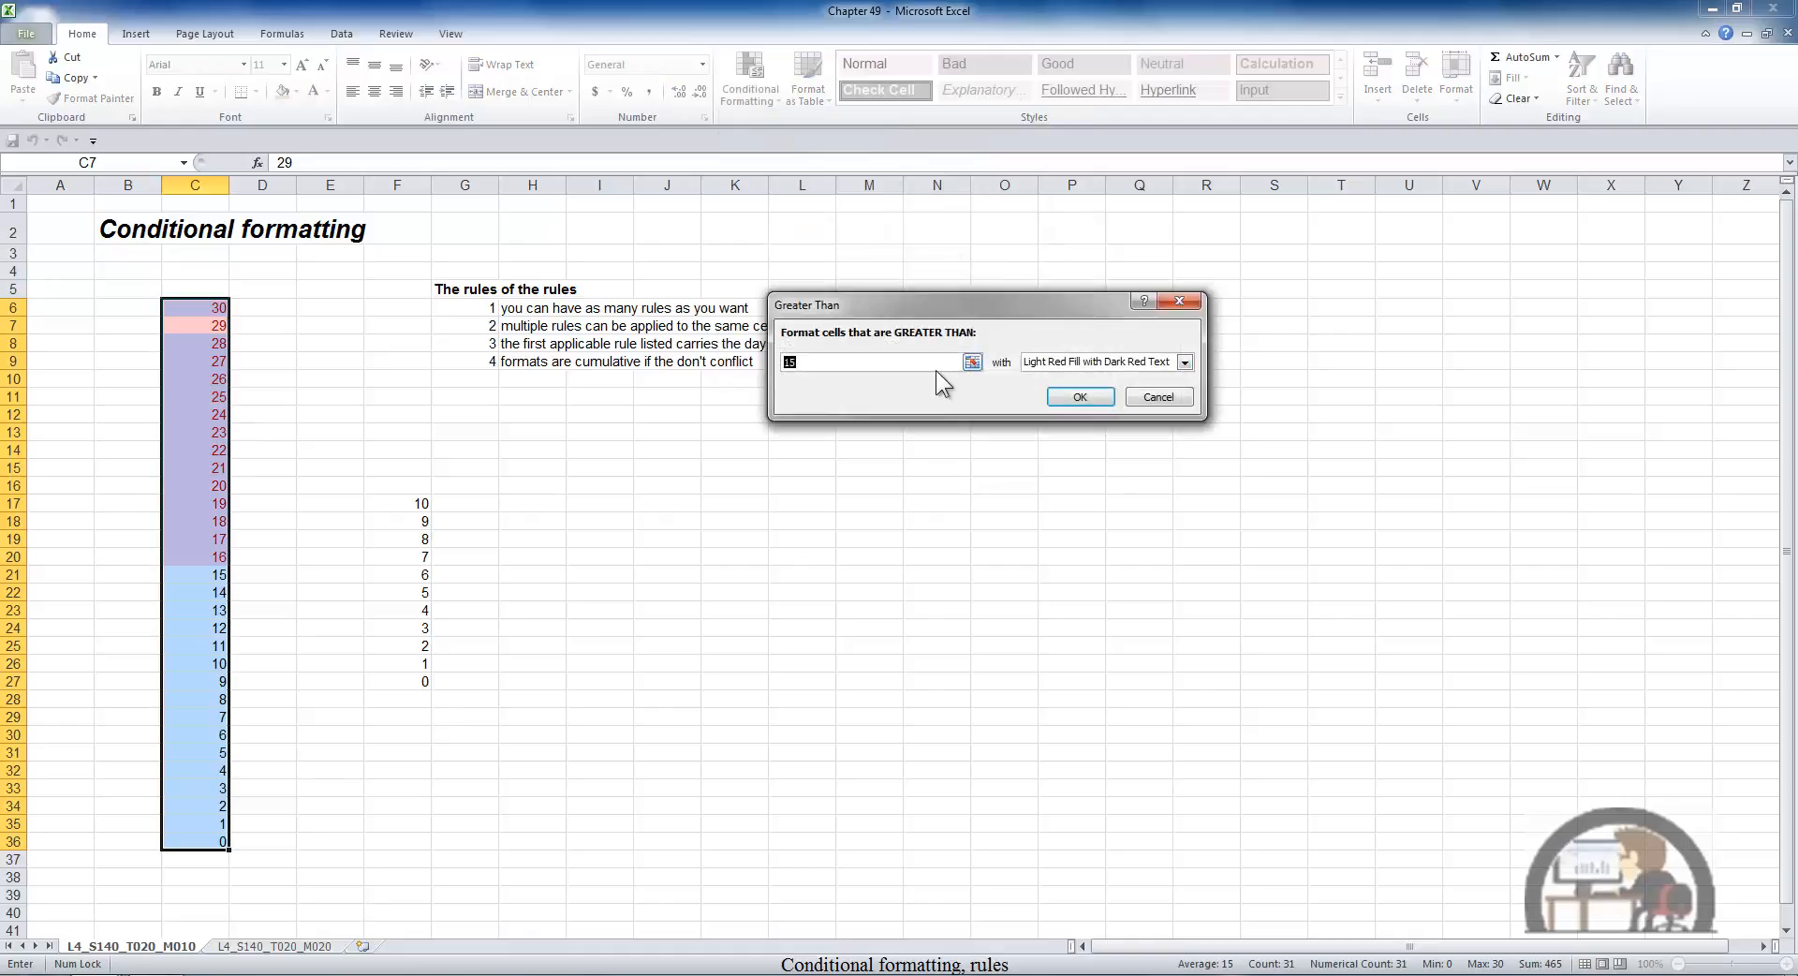
text(1)
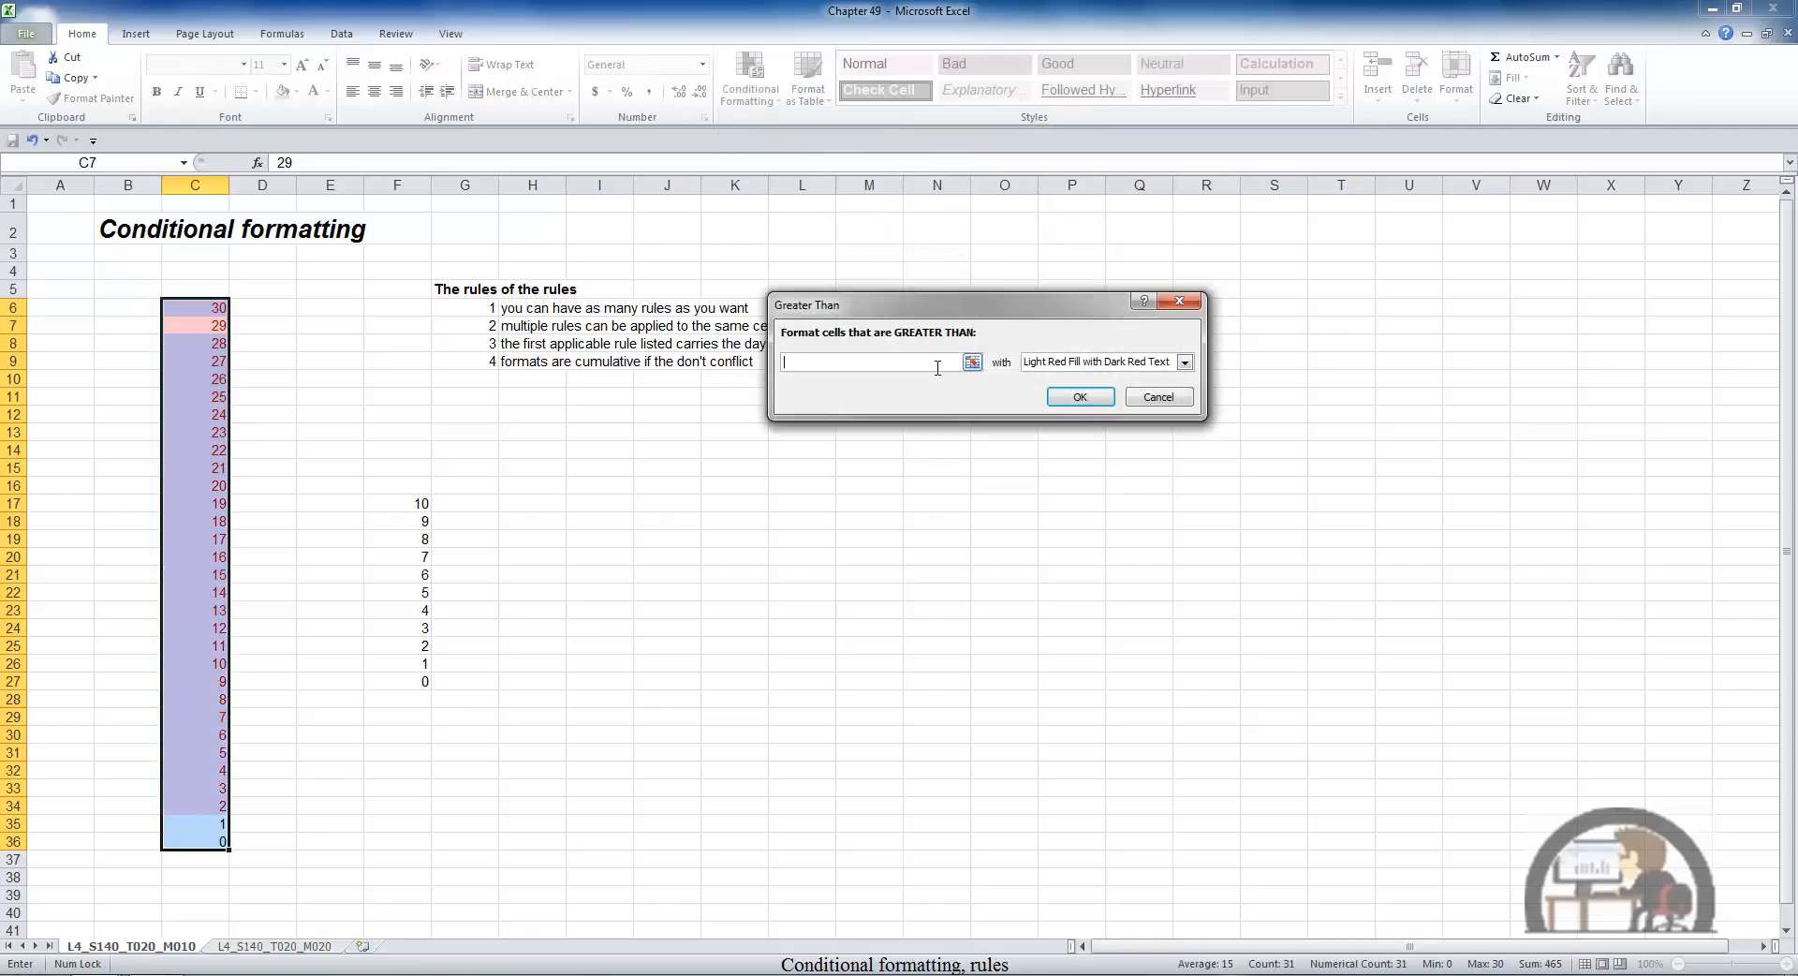
text(0)
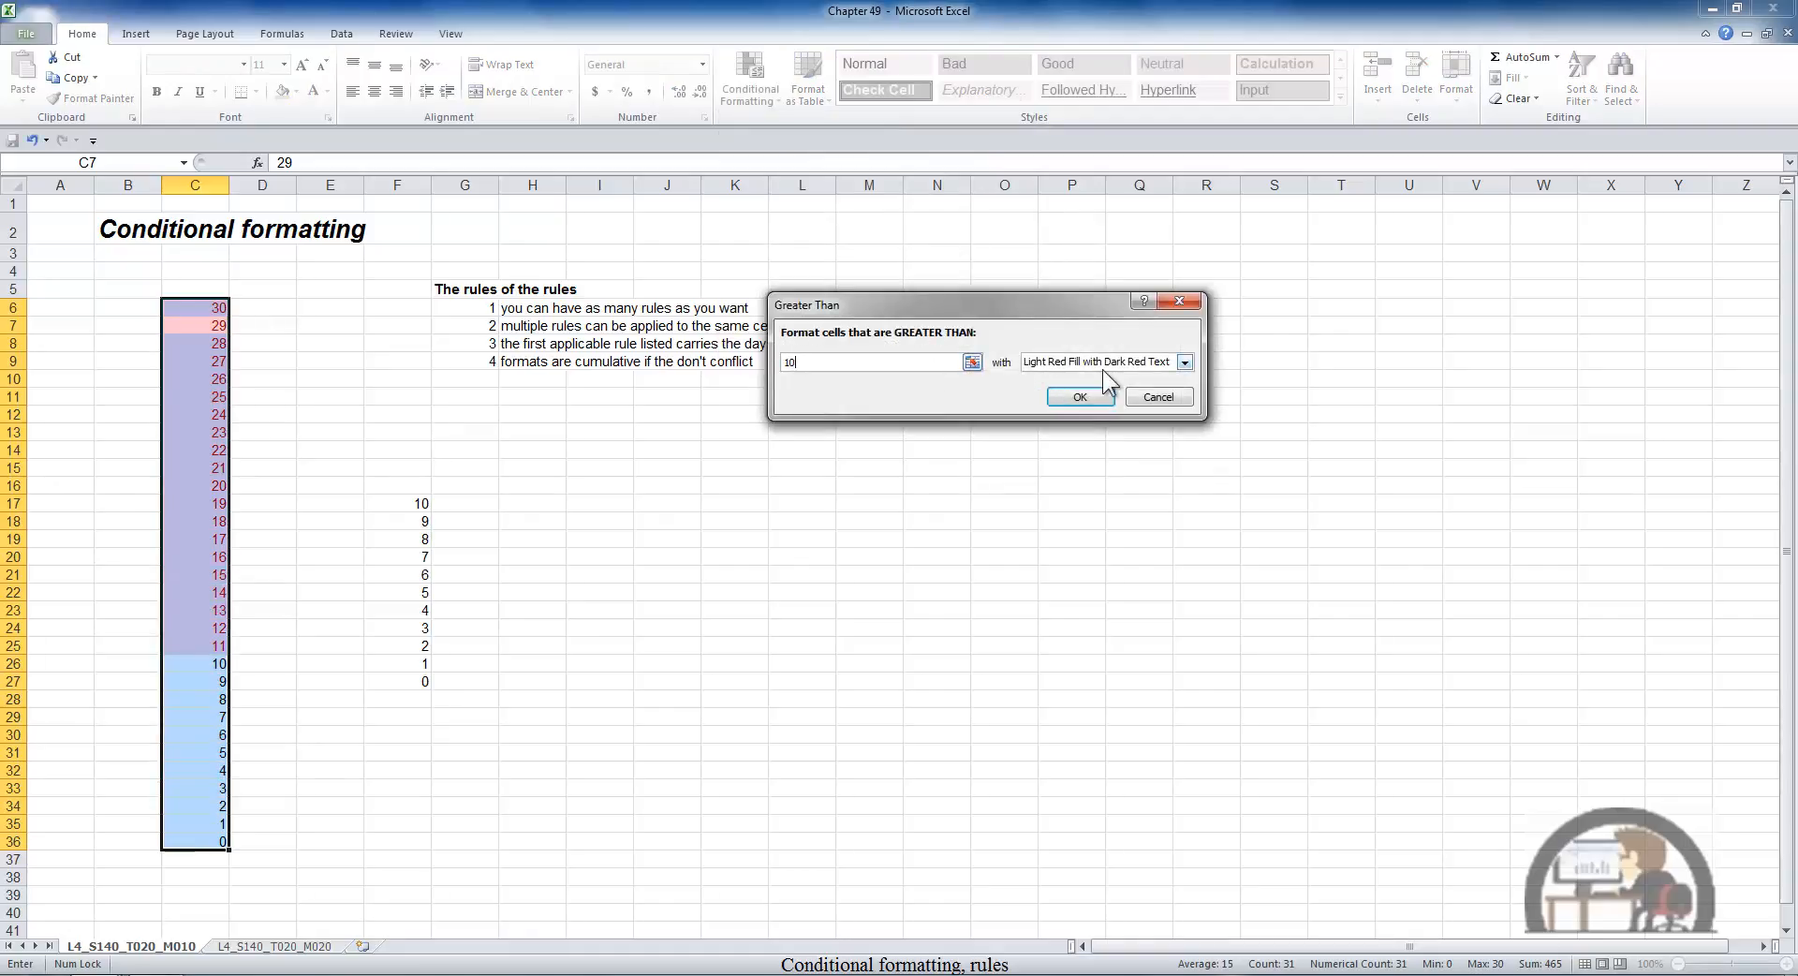
Give the greater-than-10 rule a custom format with a red fill and apply it
click(1185, 361)
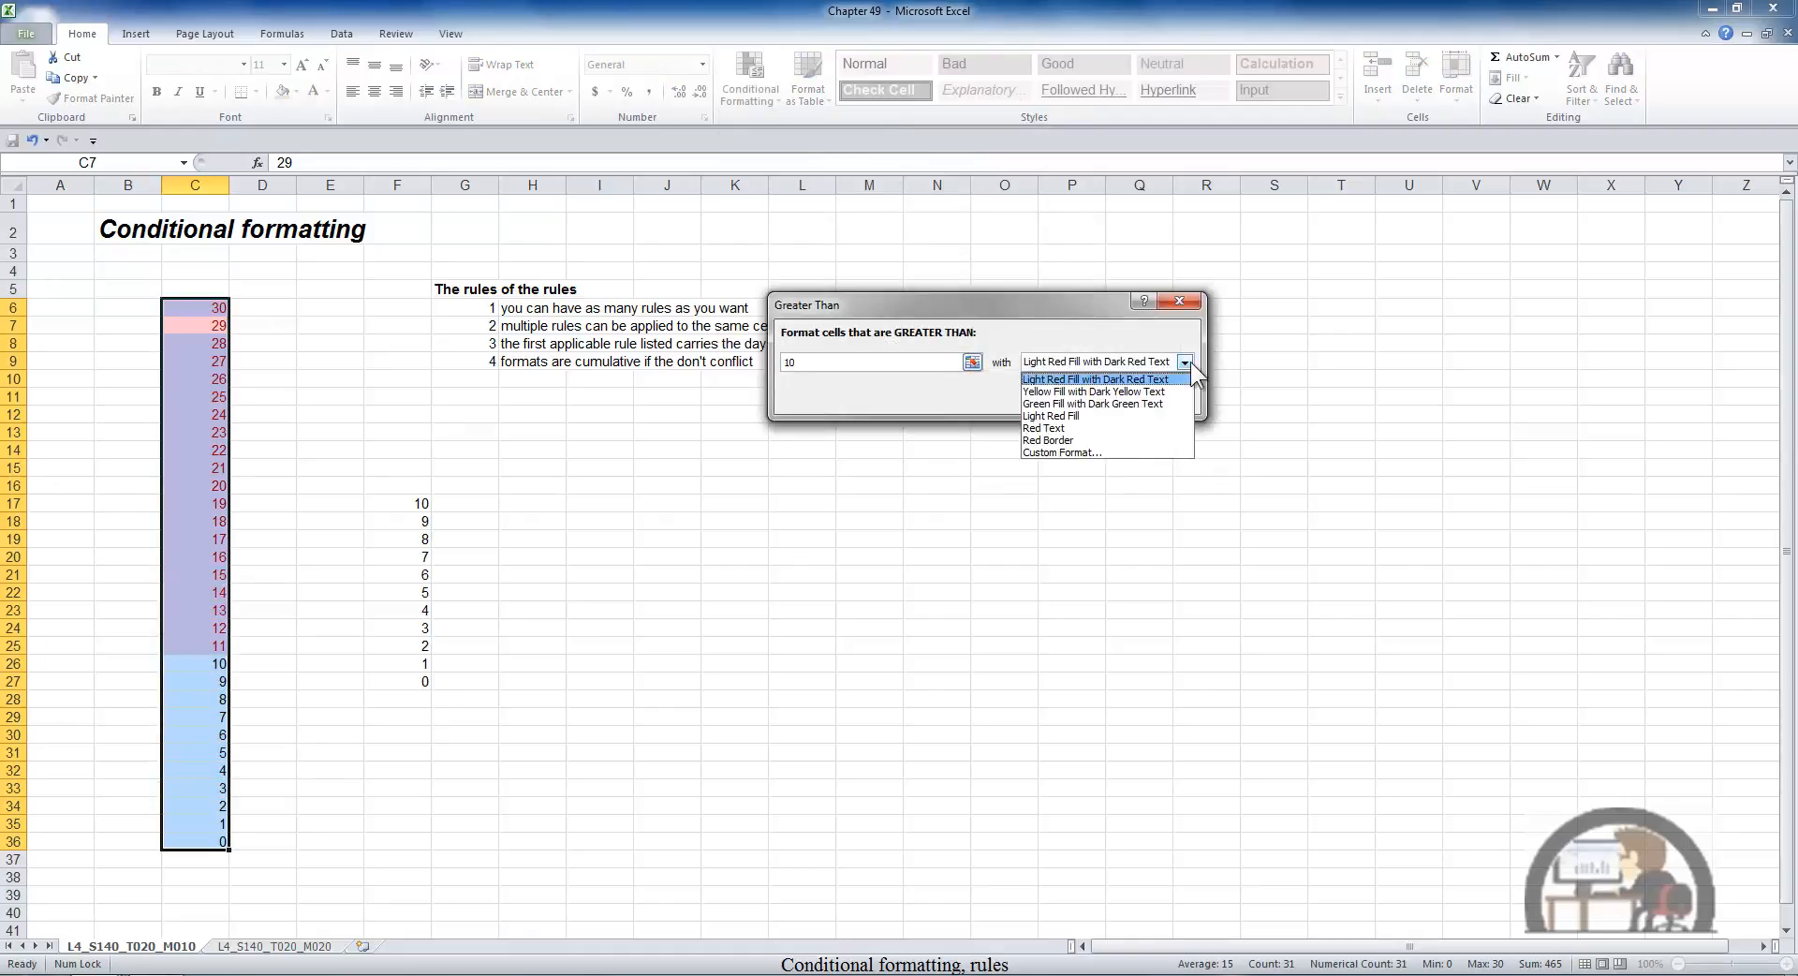
click(1098, 451)
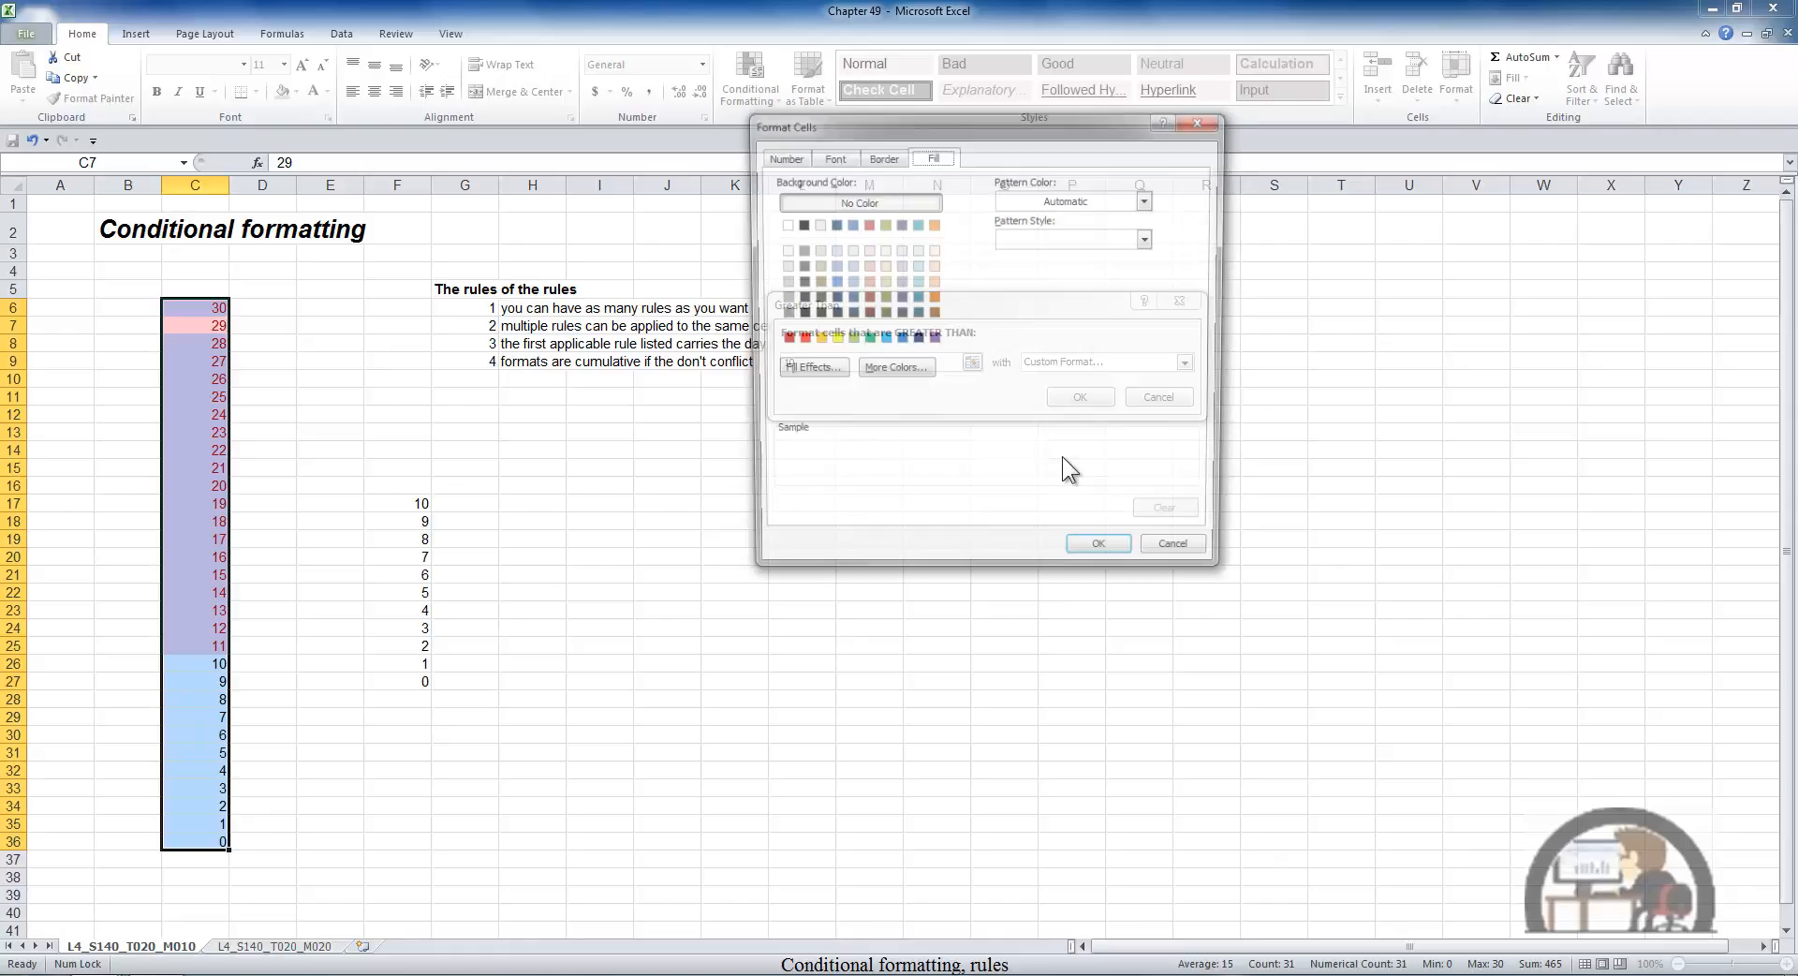
click(800, 339)
click(1096, 557)
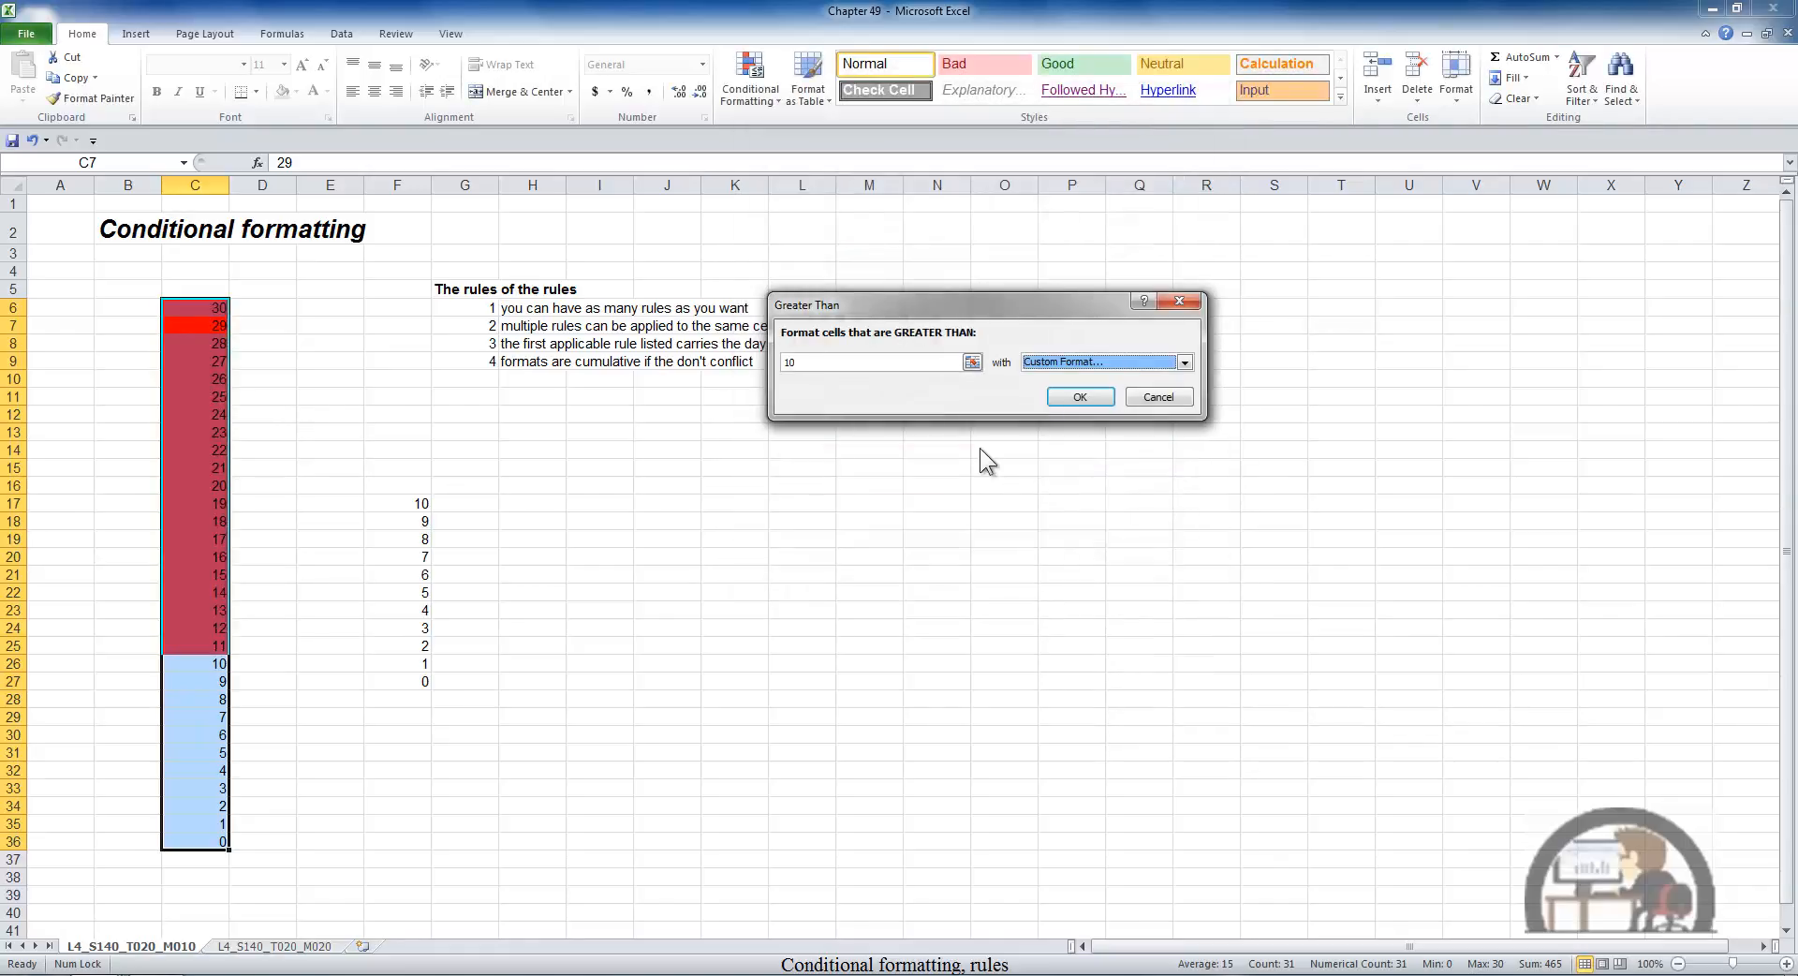
click(1077, 396)
click(375, 380)
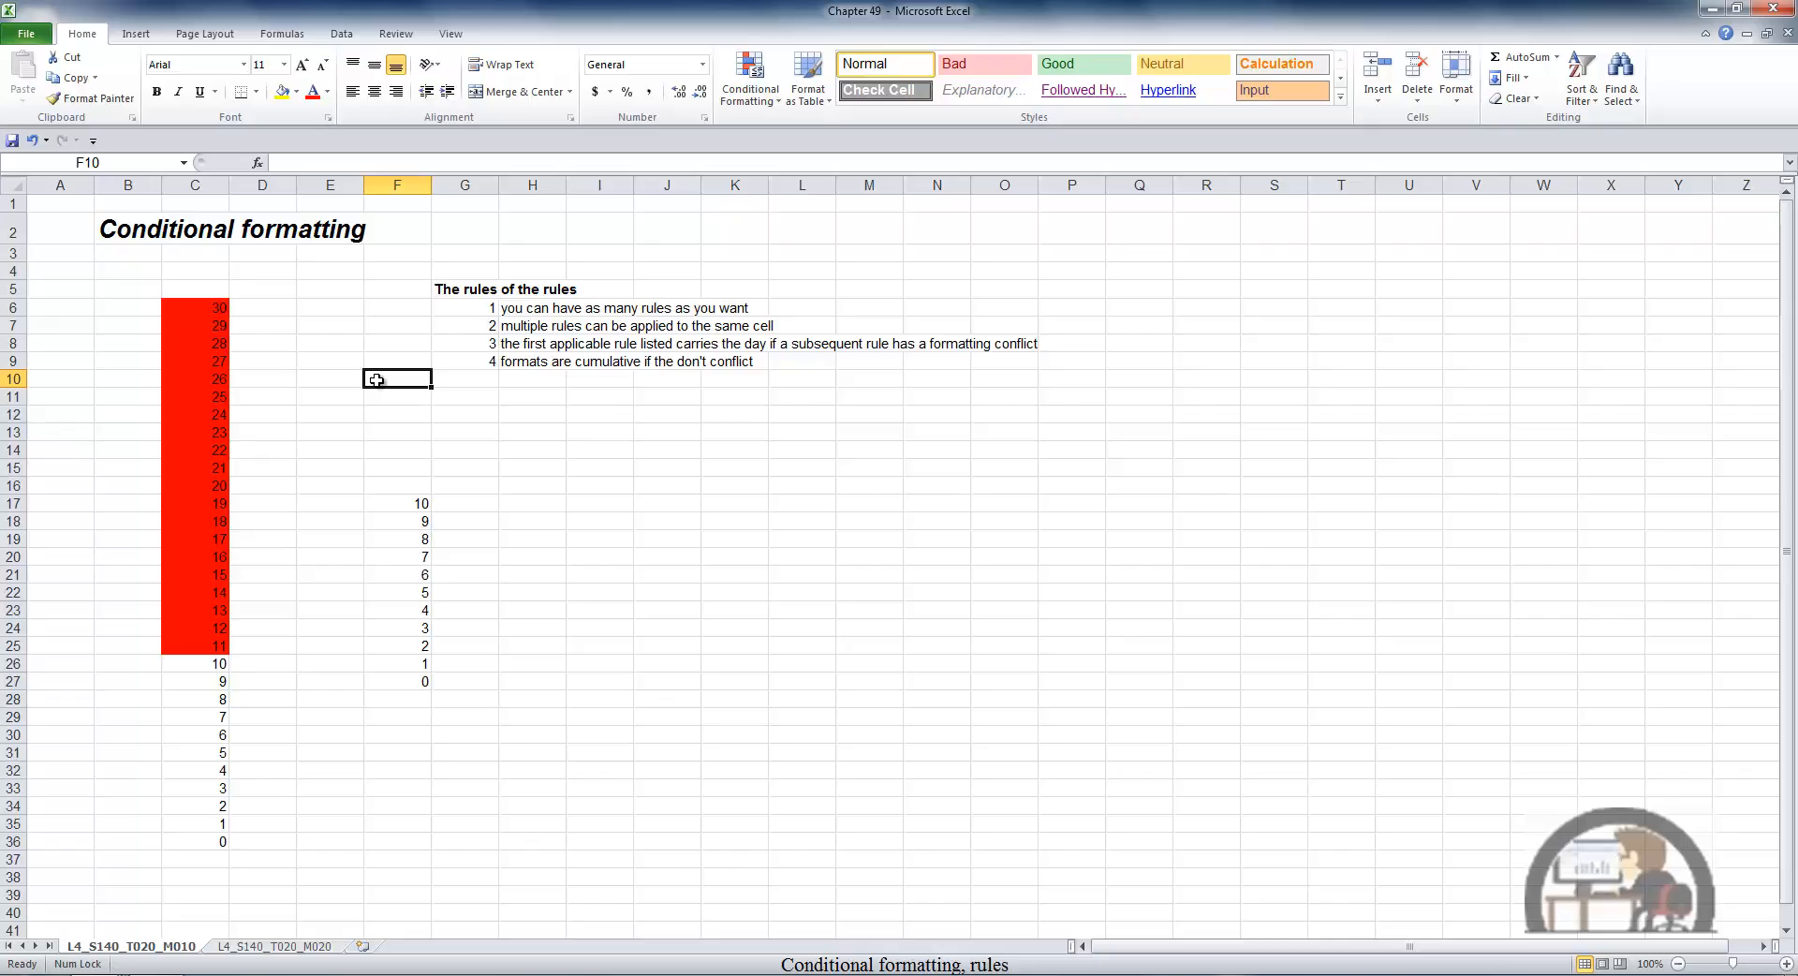
List all conditional formatting rules of this worksheet in the Conditional Formatting Rules Manager
click(757, 97)
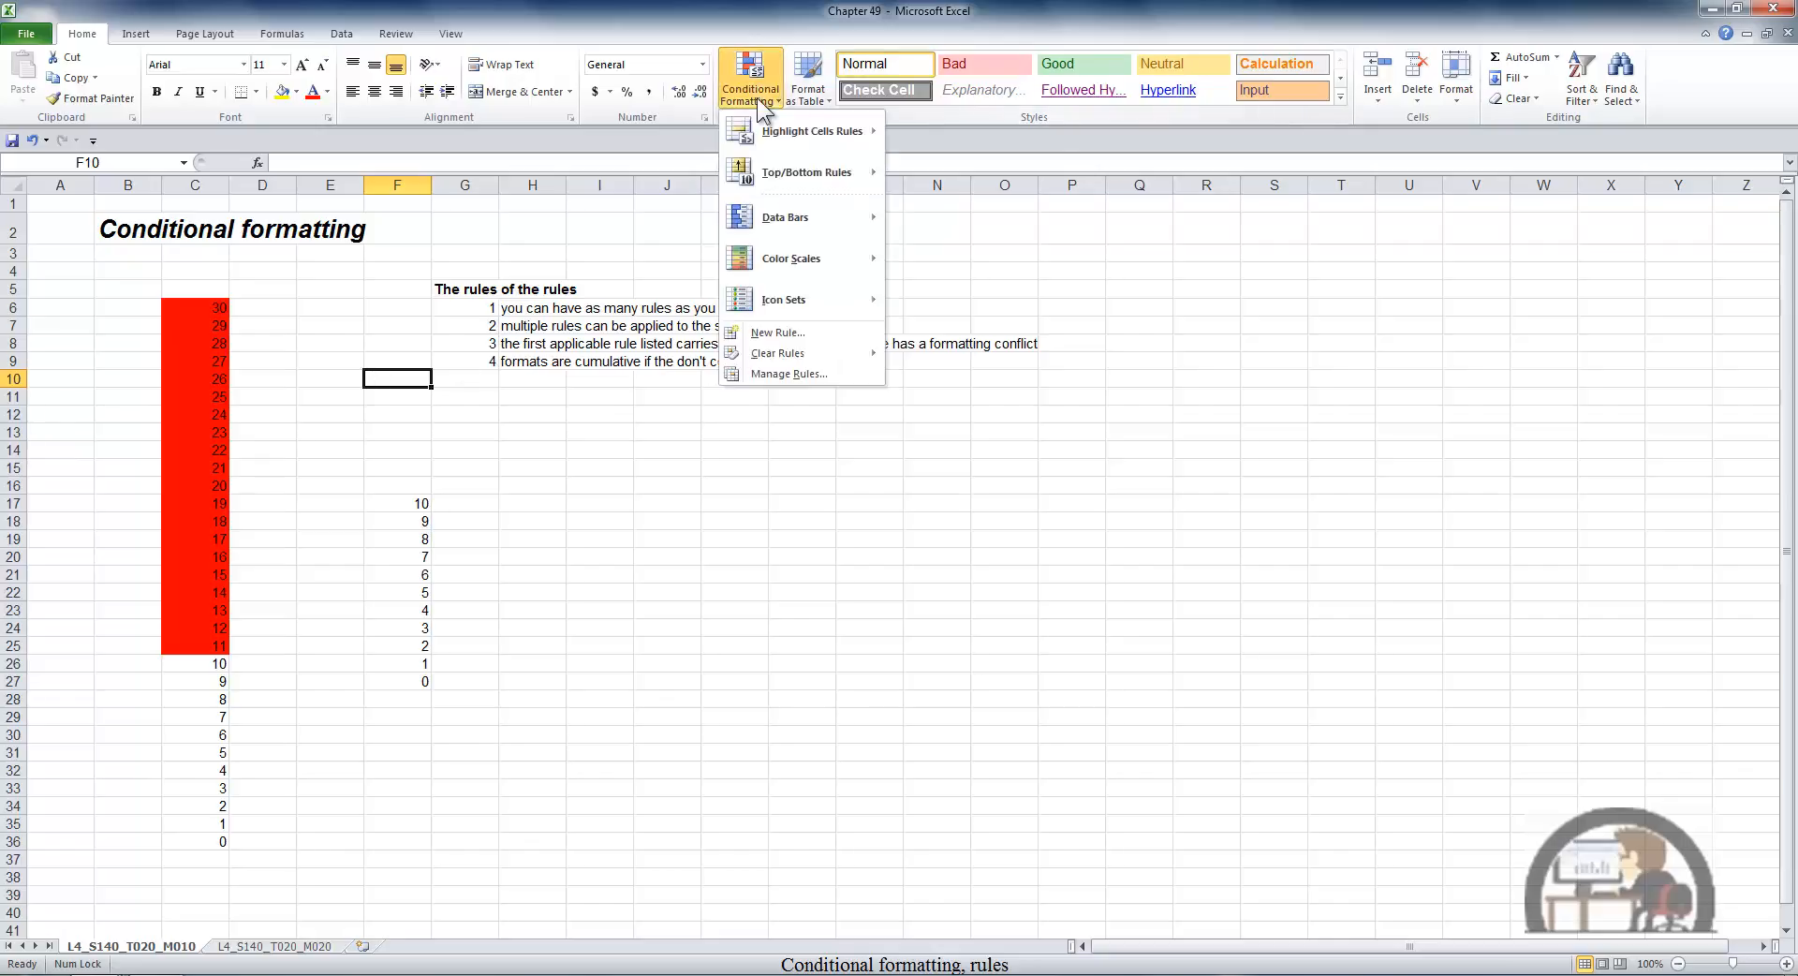
click(811, 371)
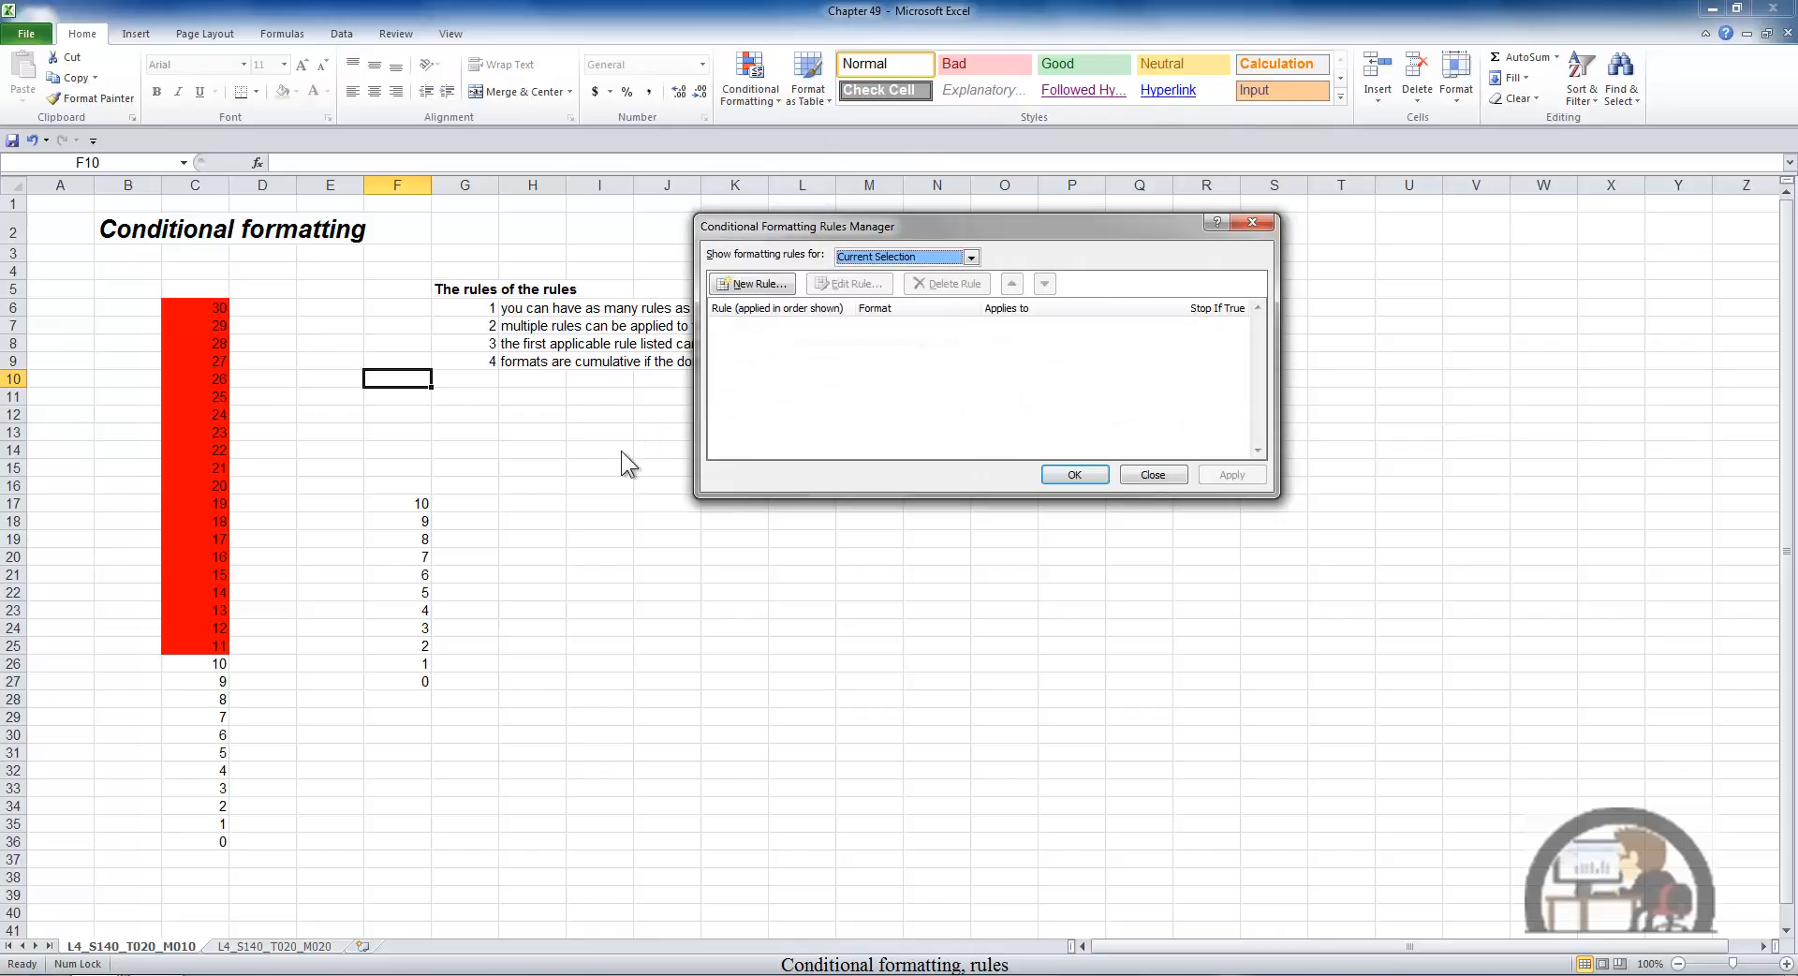
click(972, 257)
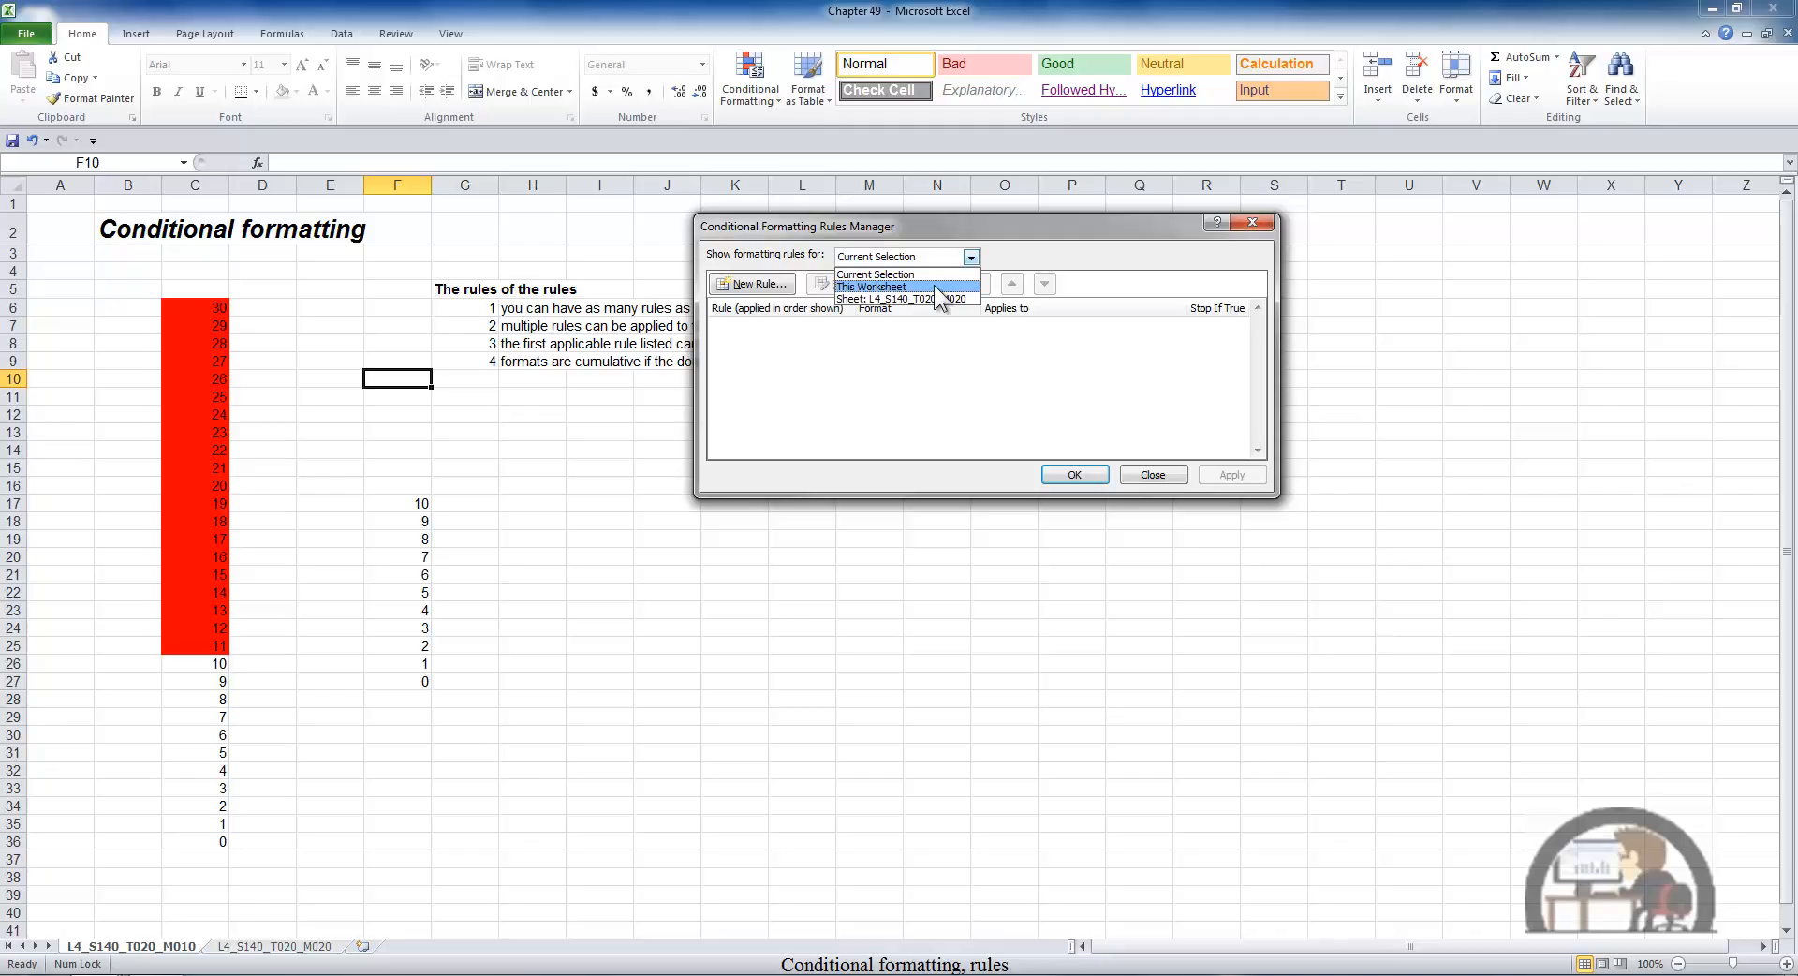
click(934, 286)
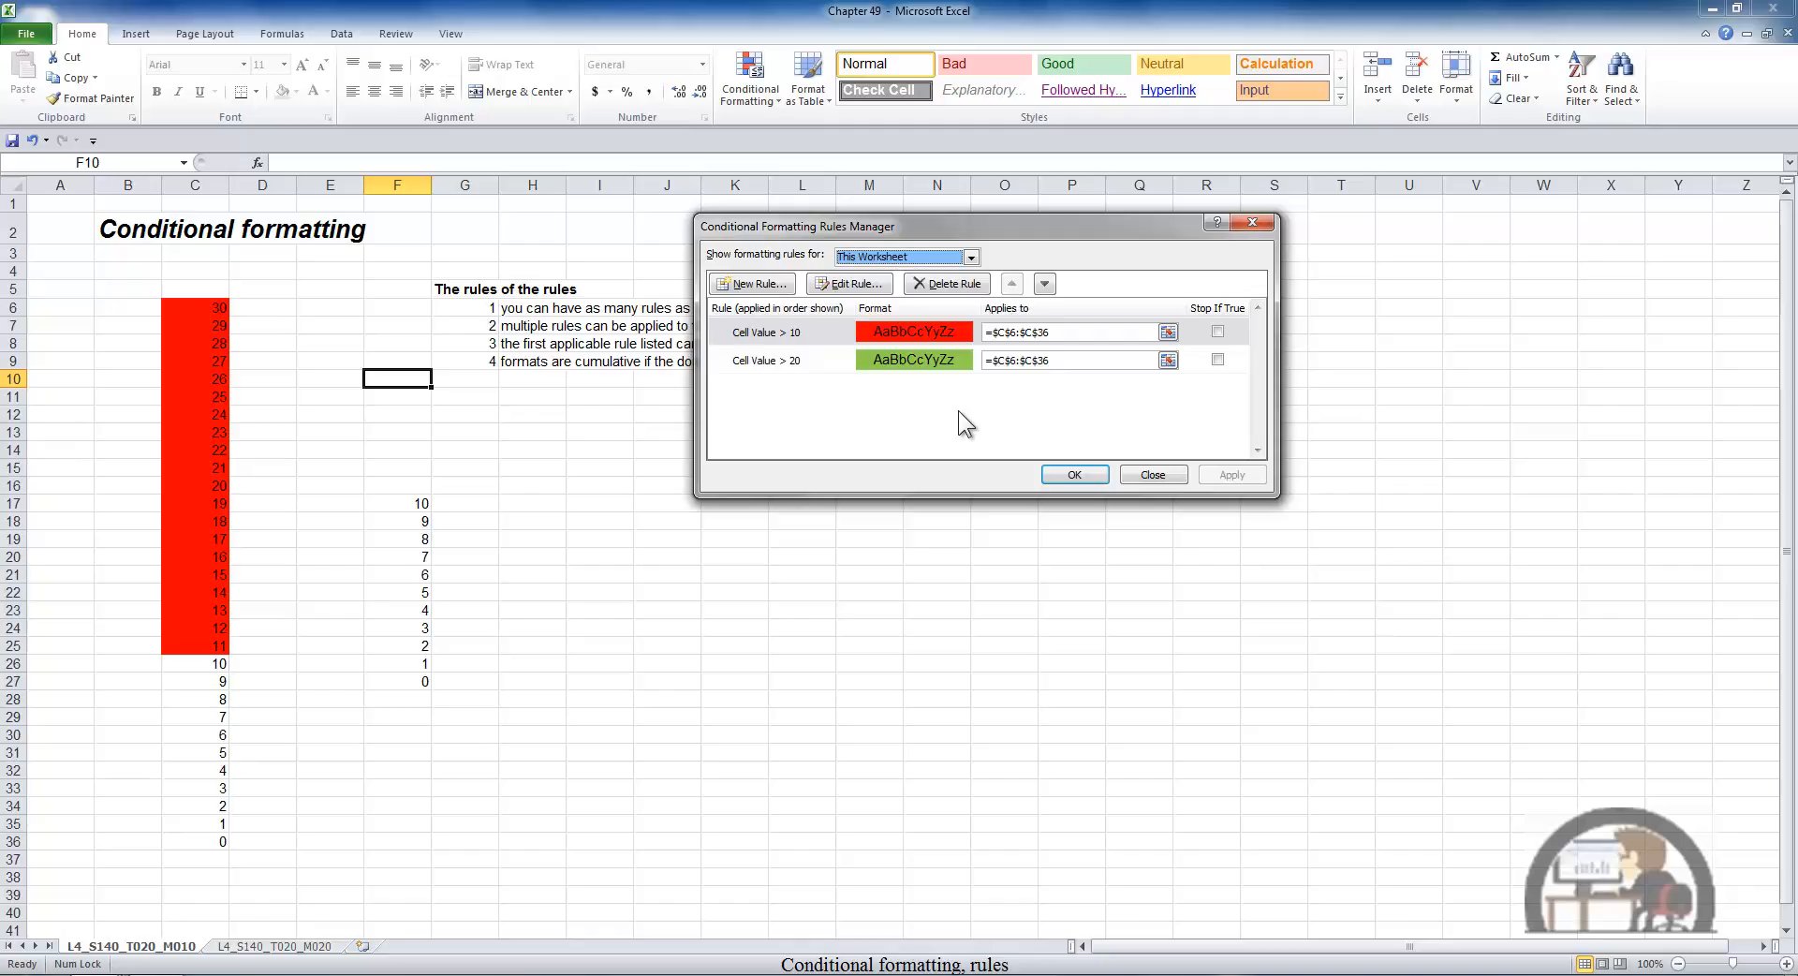
Move the greater-than-10 rule below the greater-than-20 rule in the rule order and apply the change
drag(1026, 220, 814, 430)
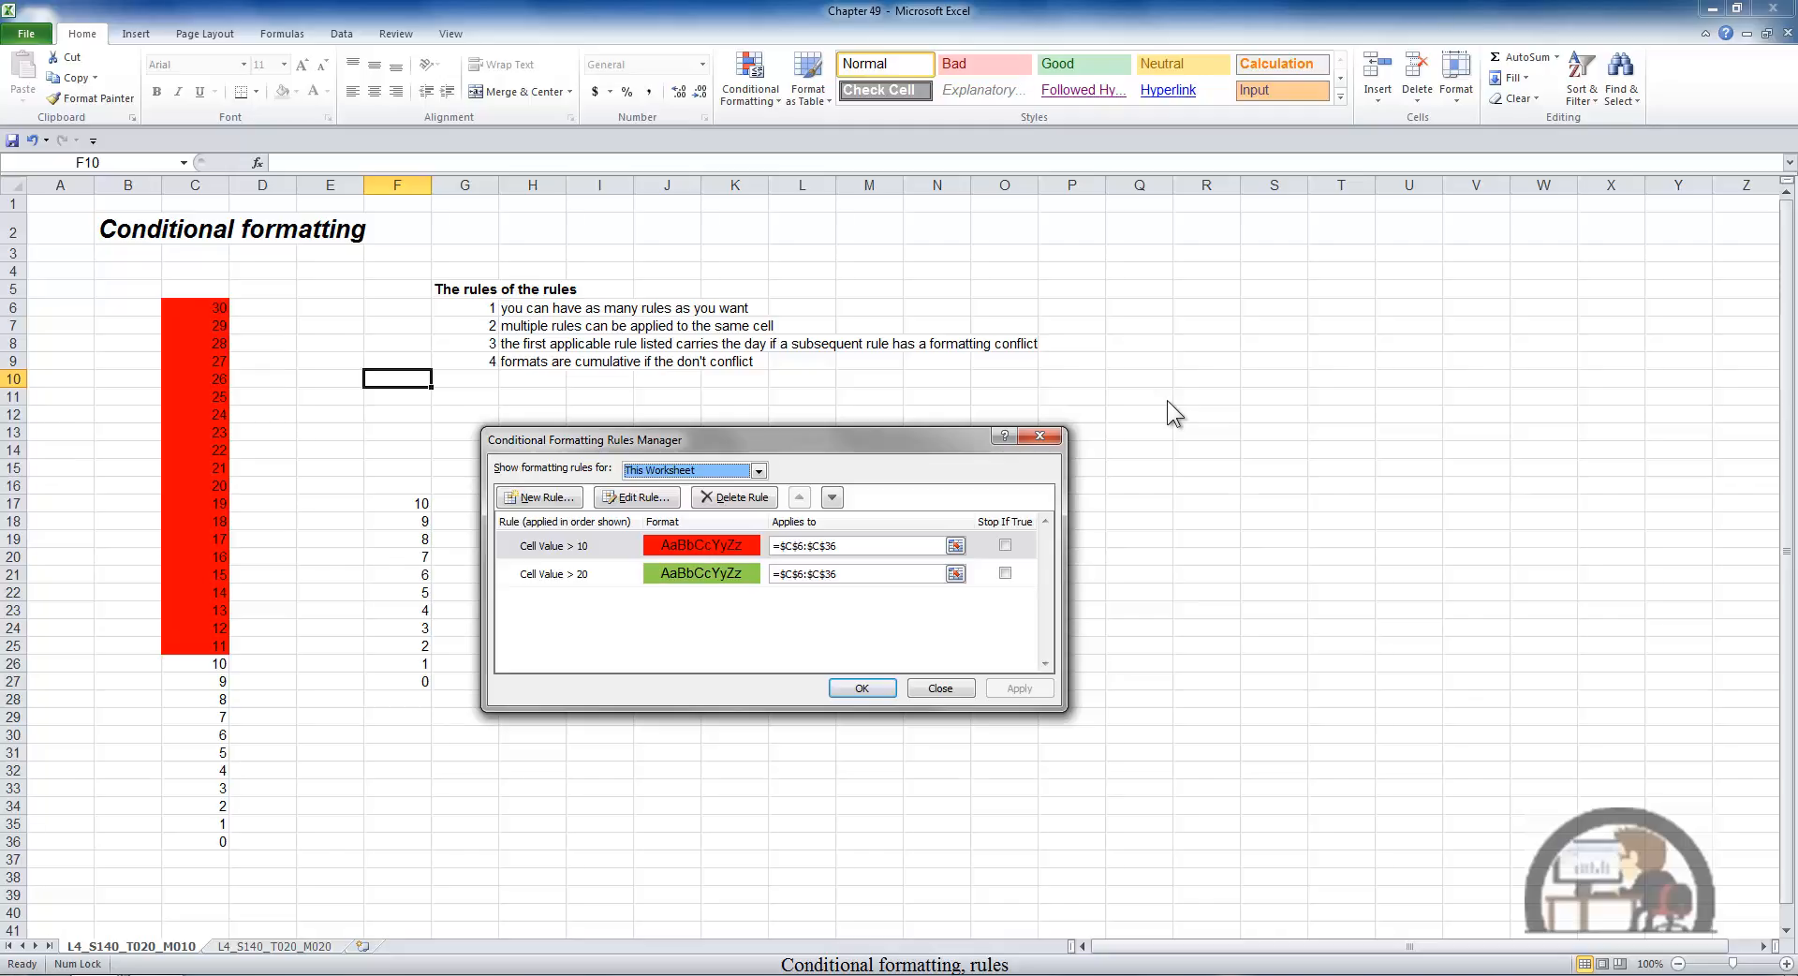
click(739, 544)
click(832, 497)
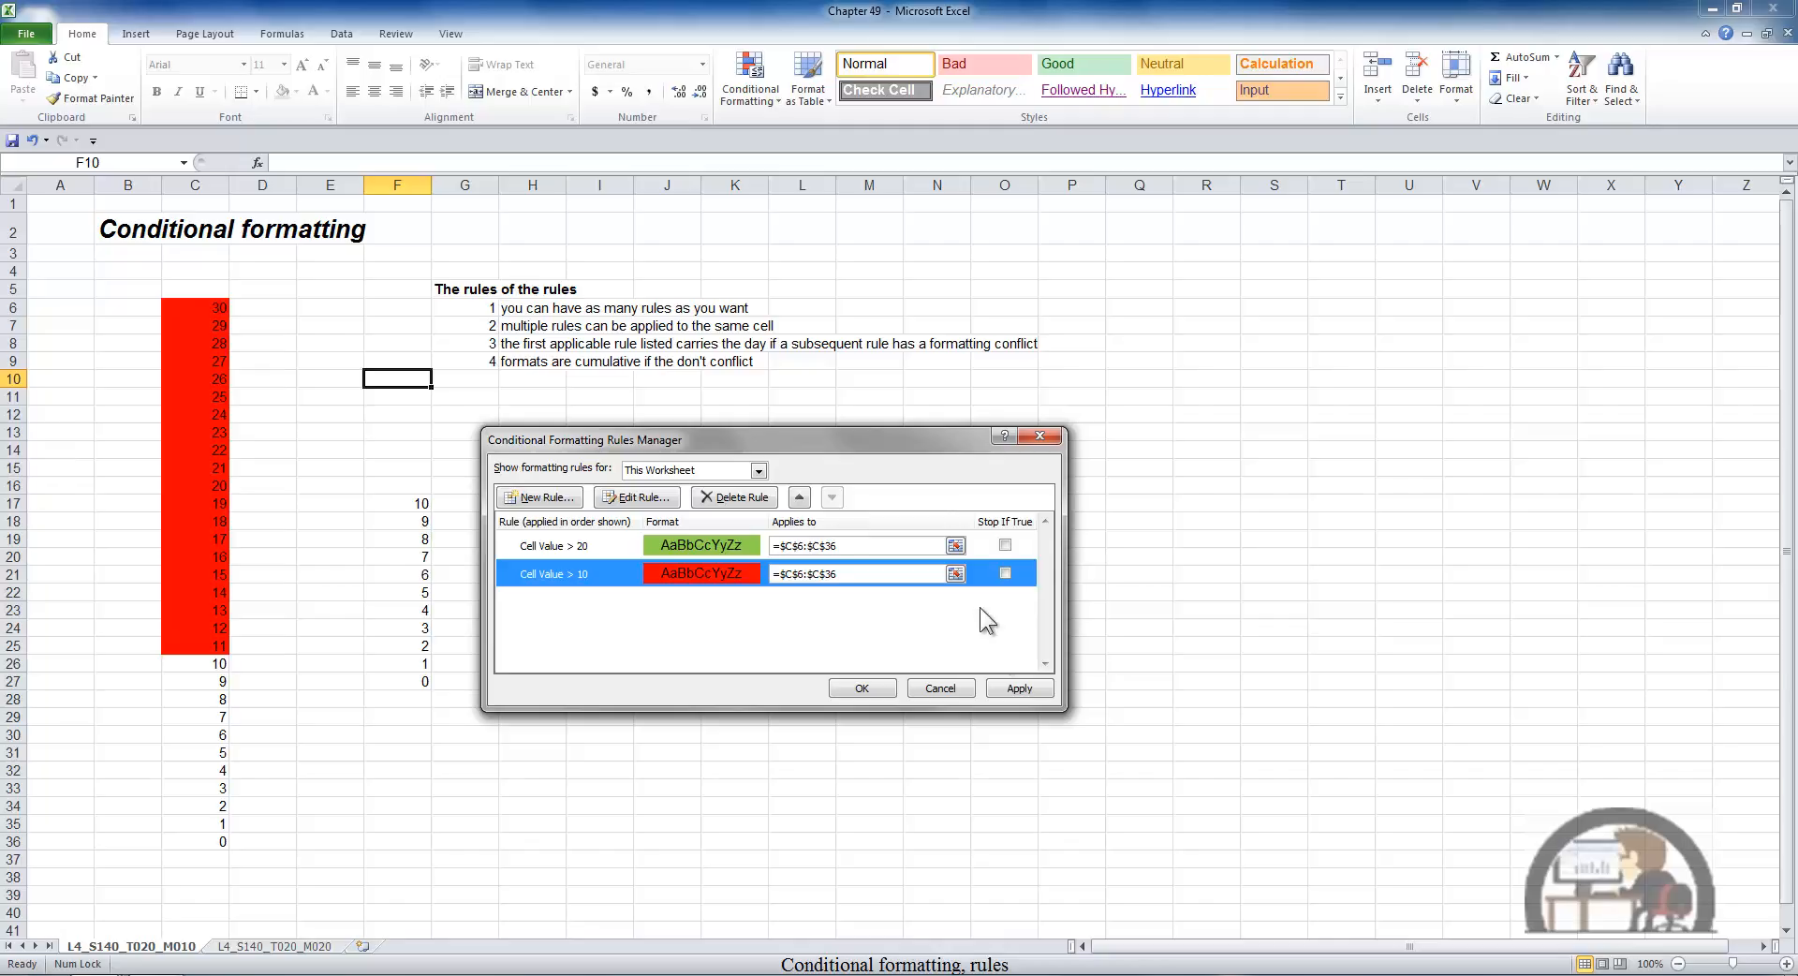
click(1011, 685)
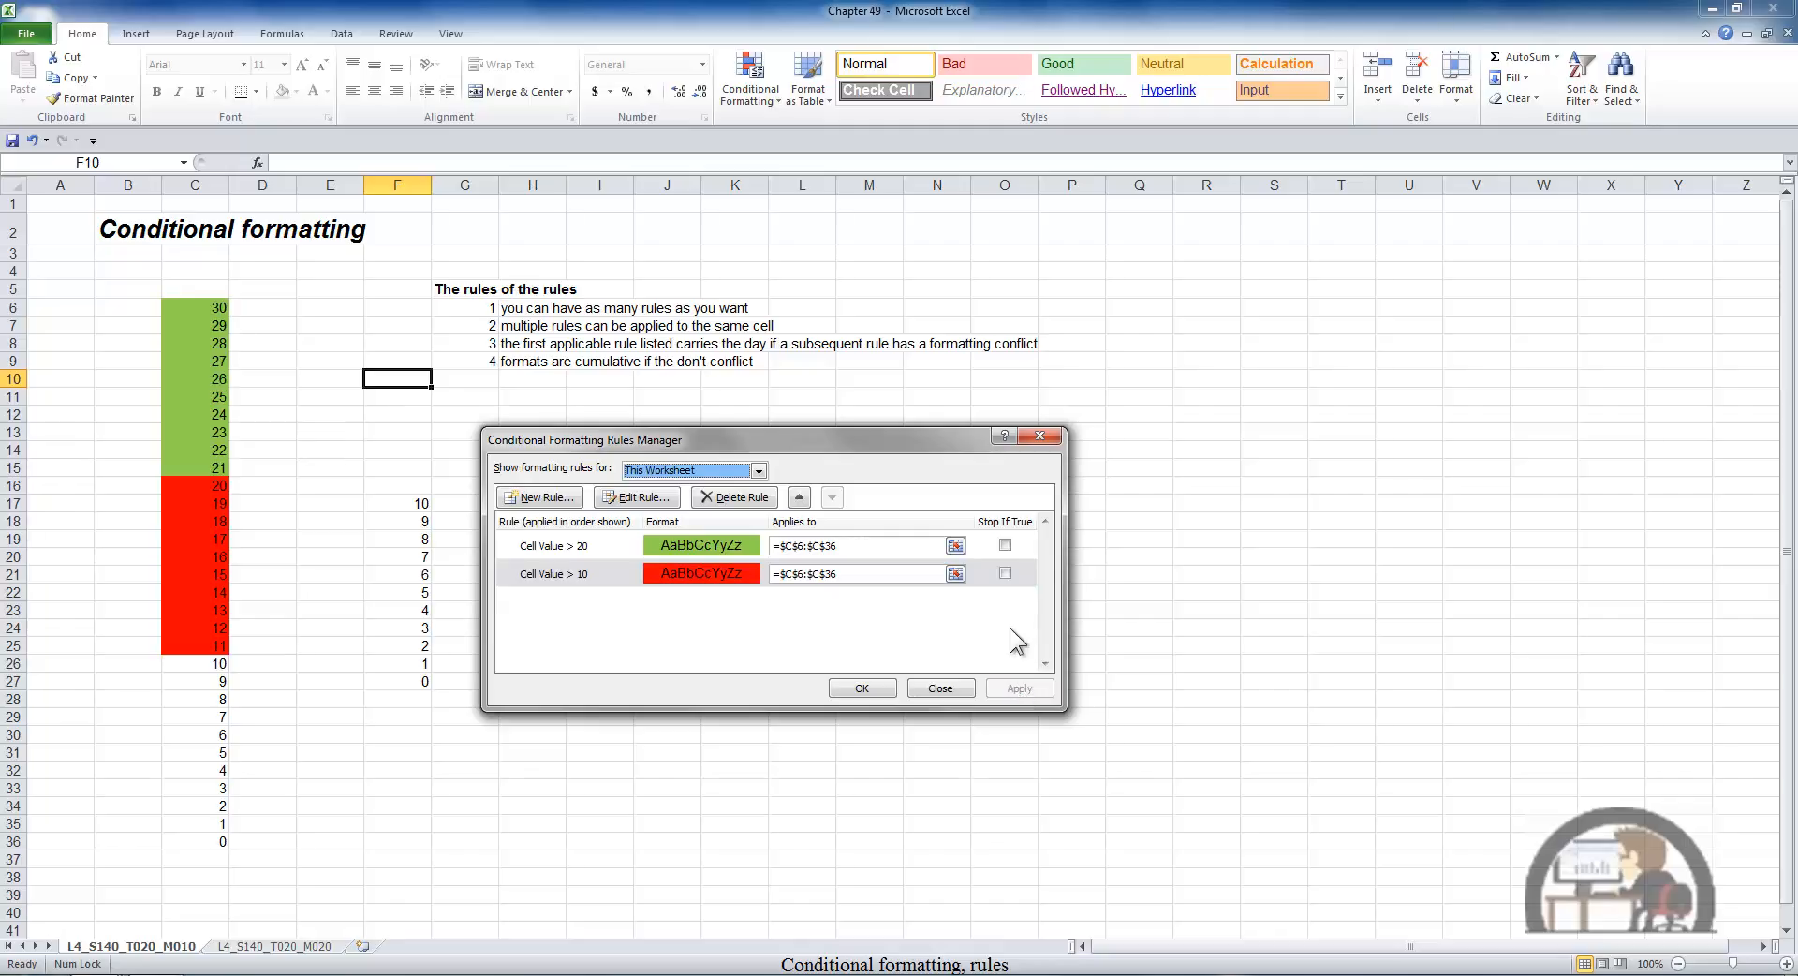
Start a new rule that formats only top or bottom ranked values, set to the top 20
click(548, 497)
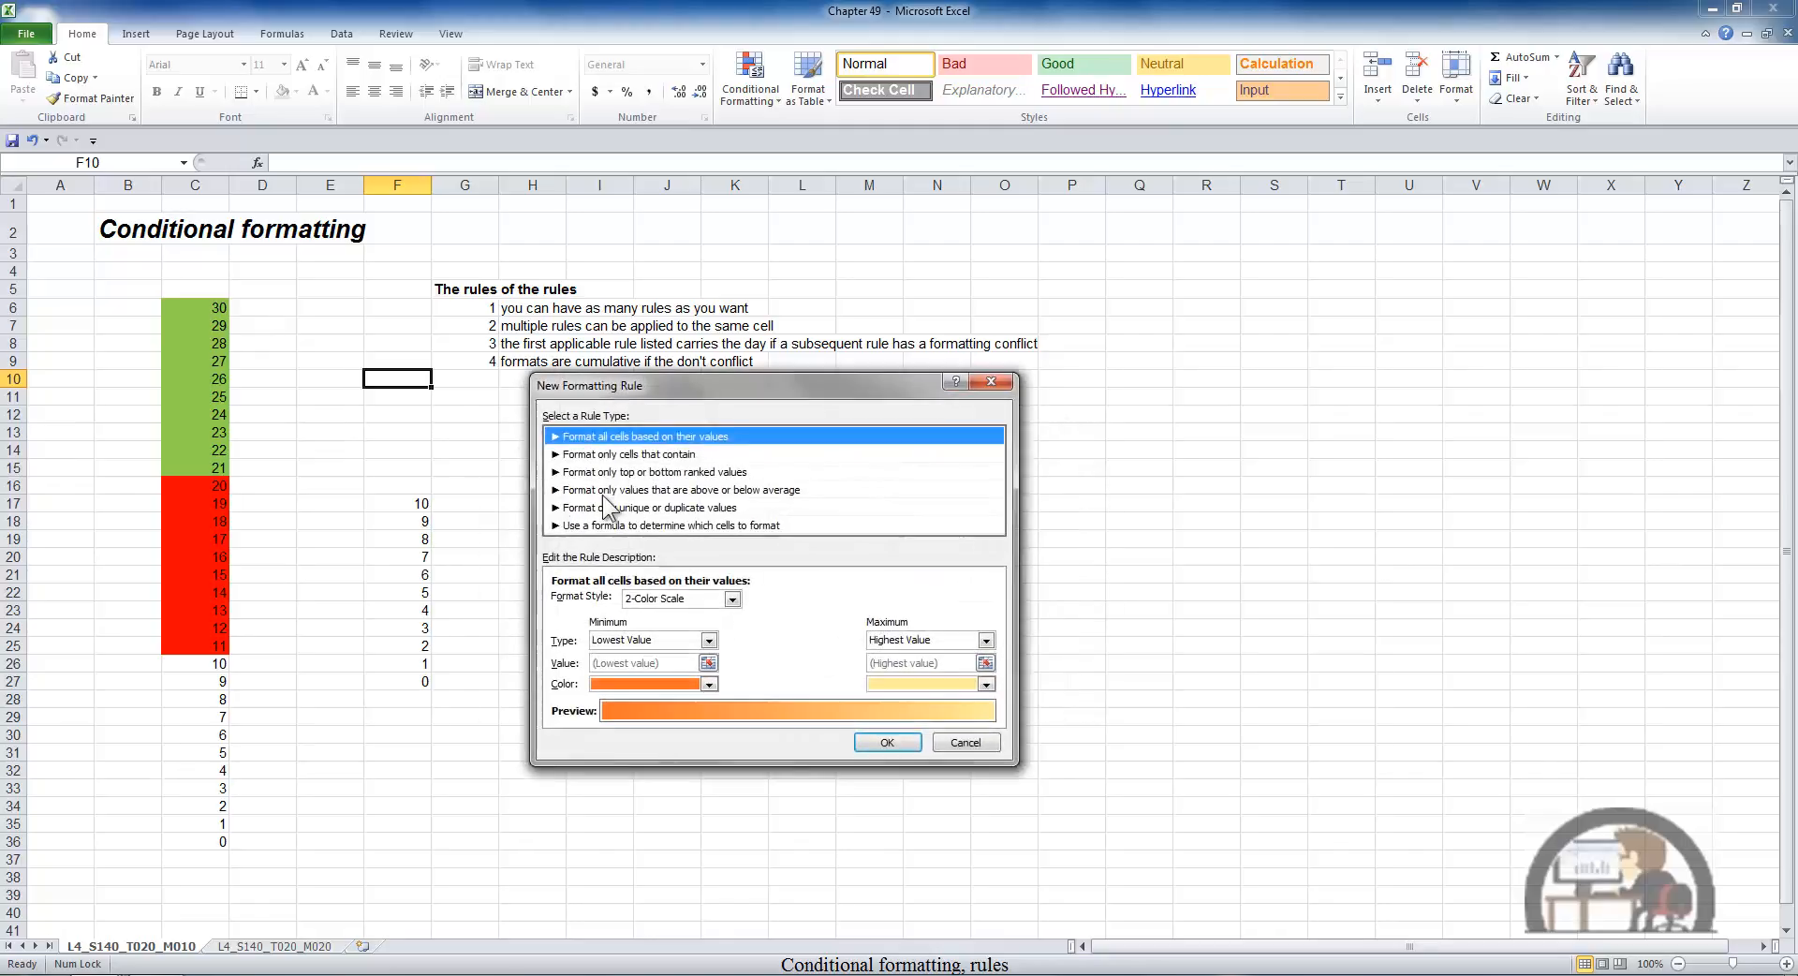
click(689, 474)
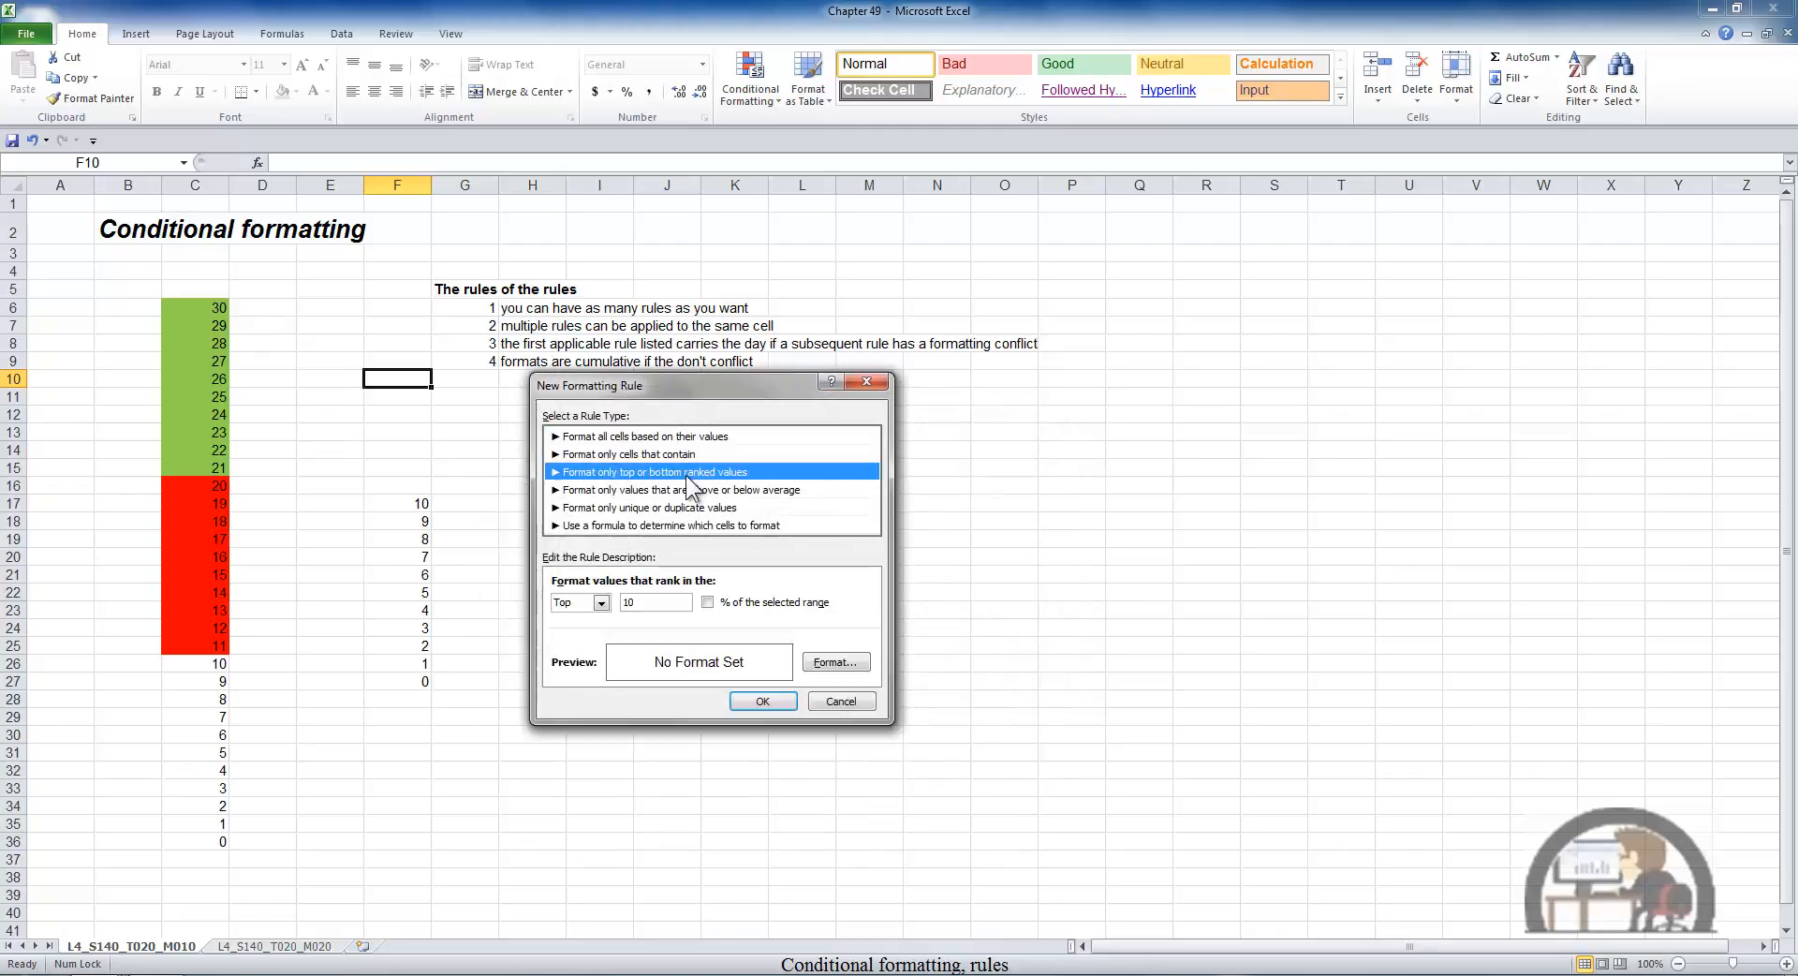
double_click(628, 602)
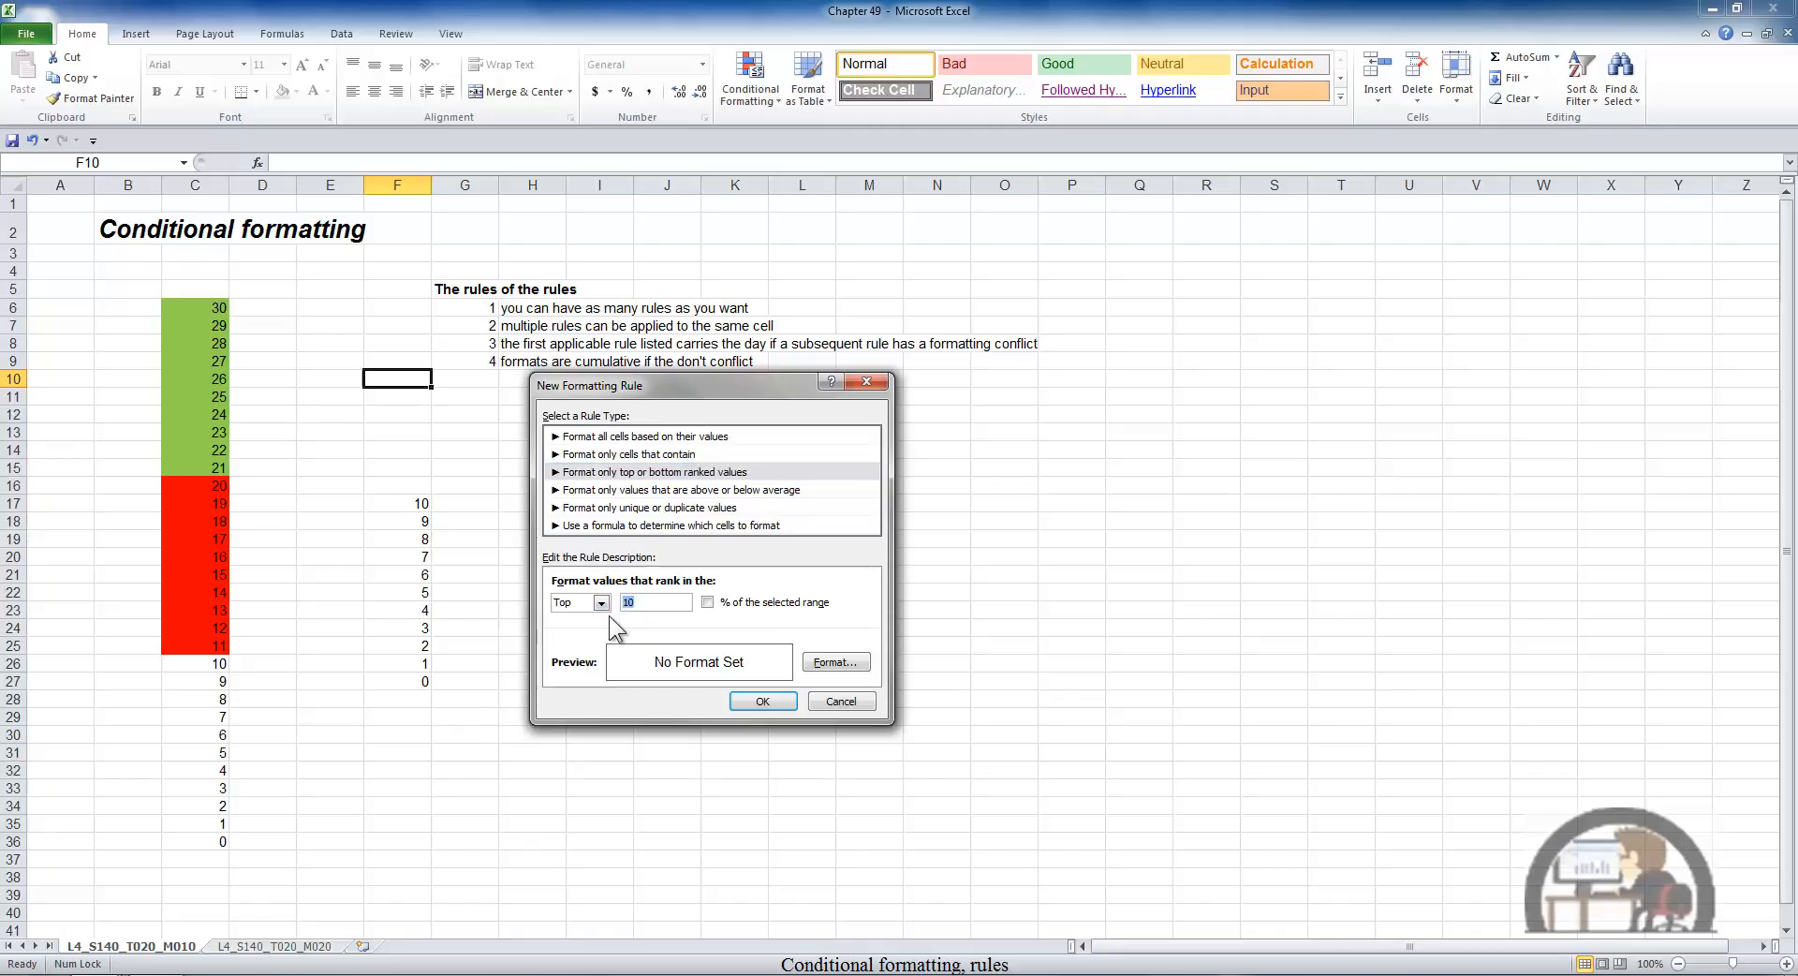
text(20)
Give the top-20 rule an italic font style with an outline border and accept the new rule
click(835, 662)
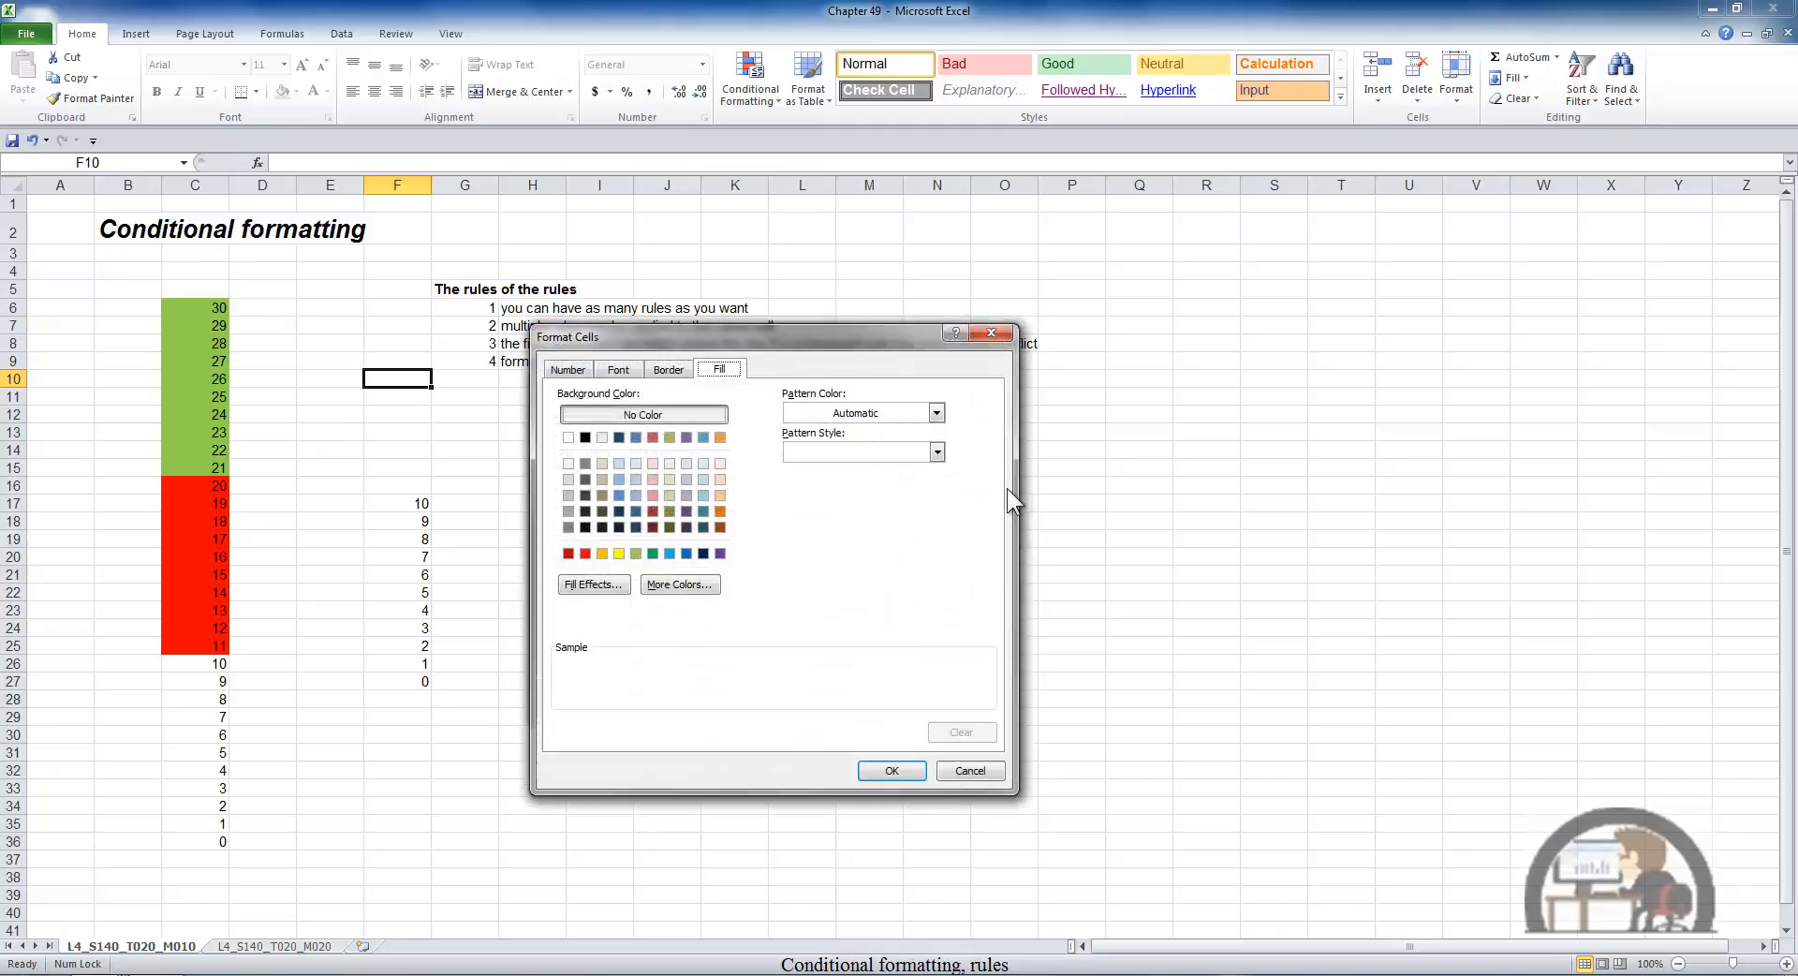
click(624, 370)
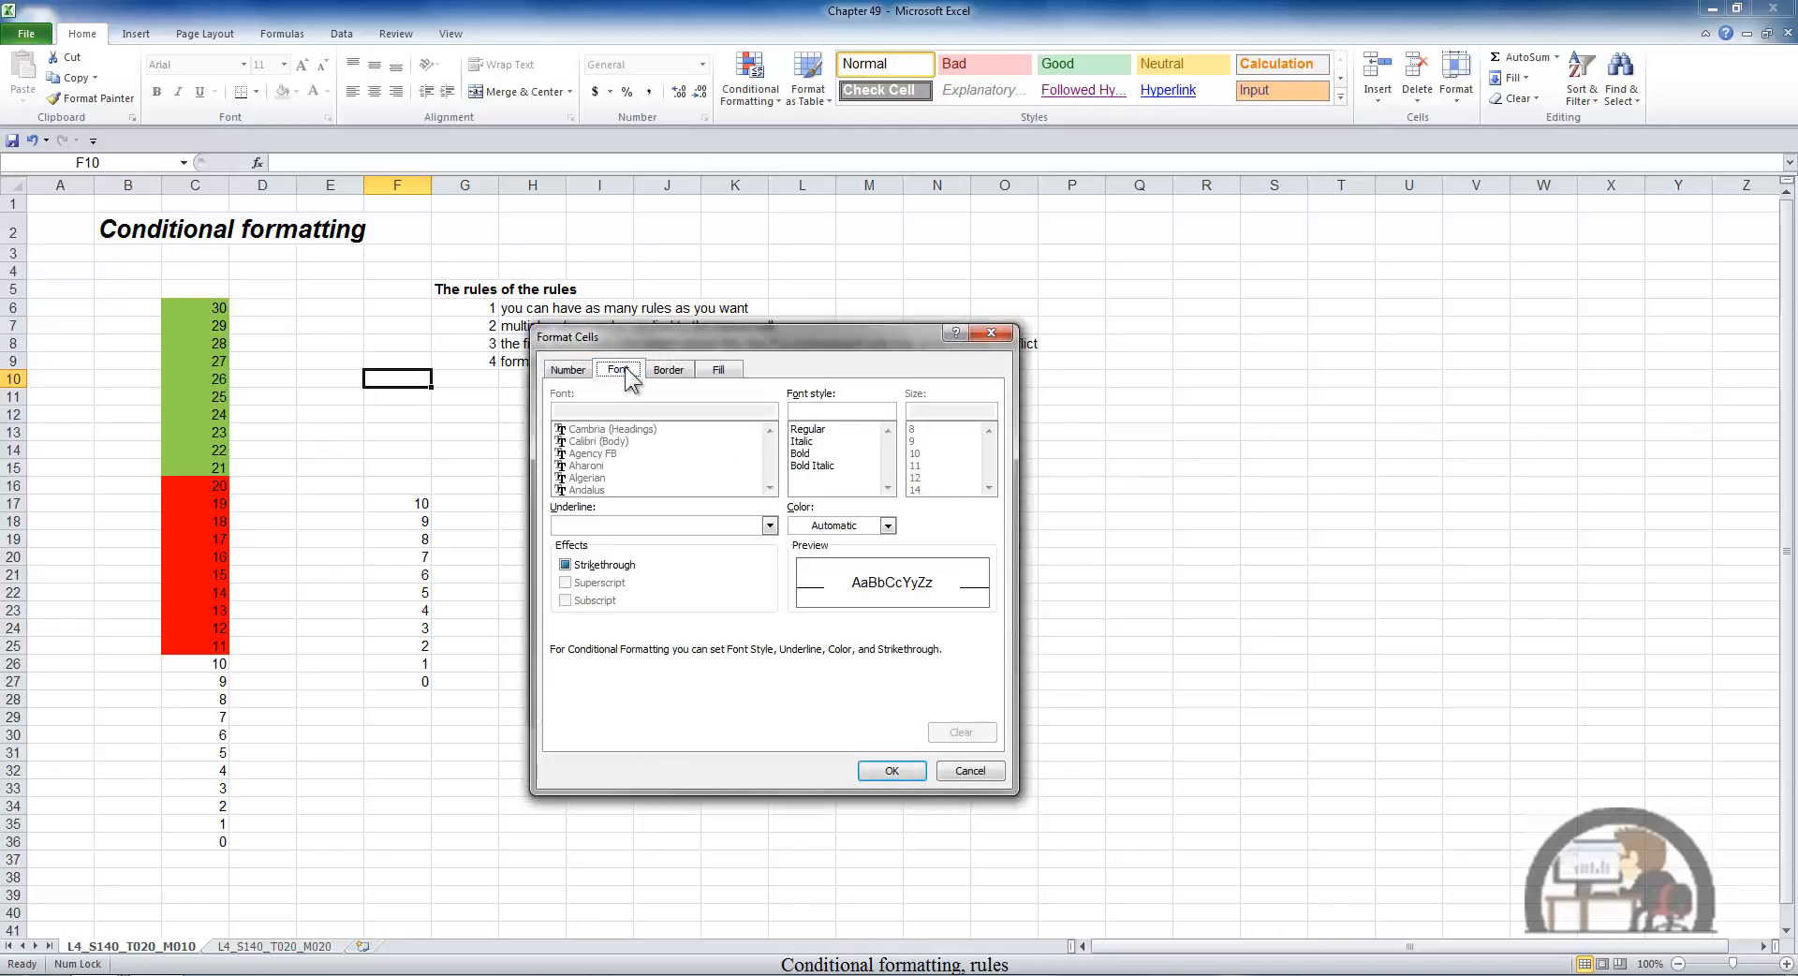
click(804, 441)
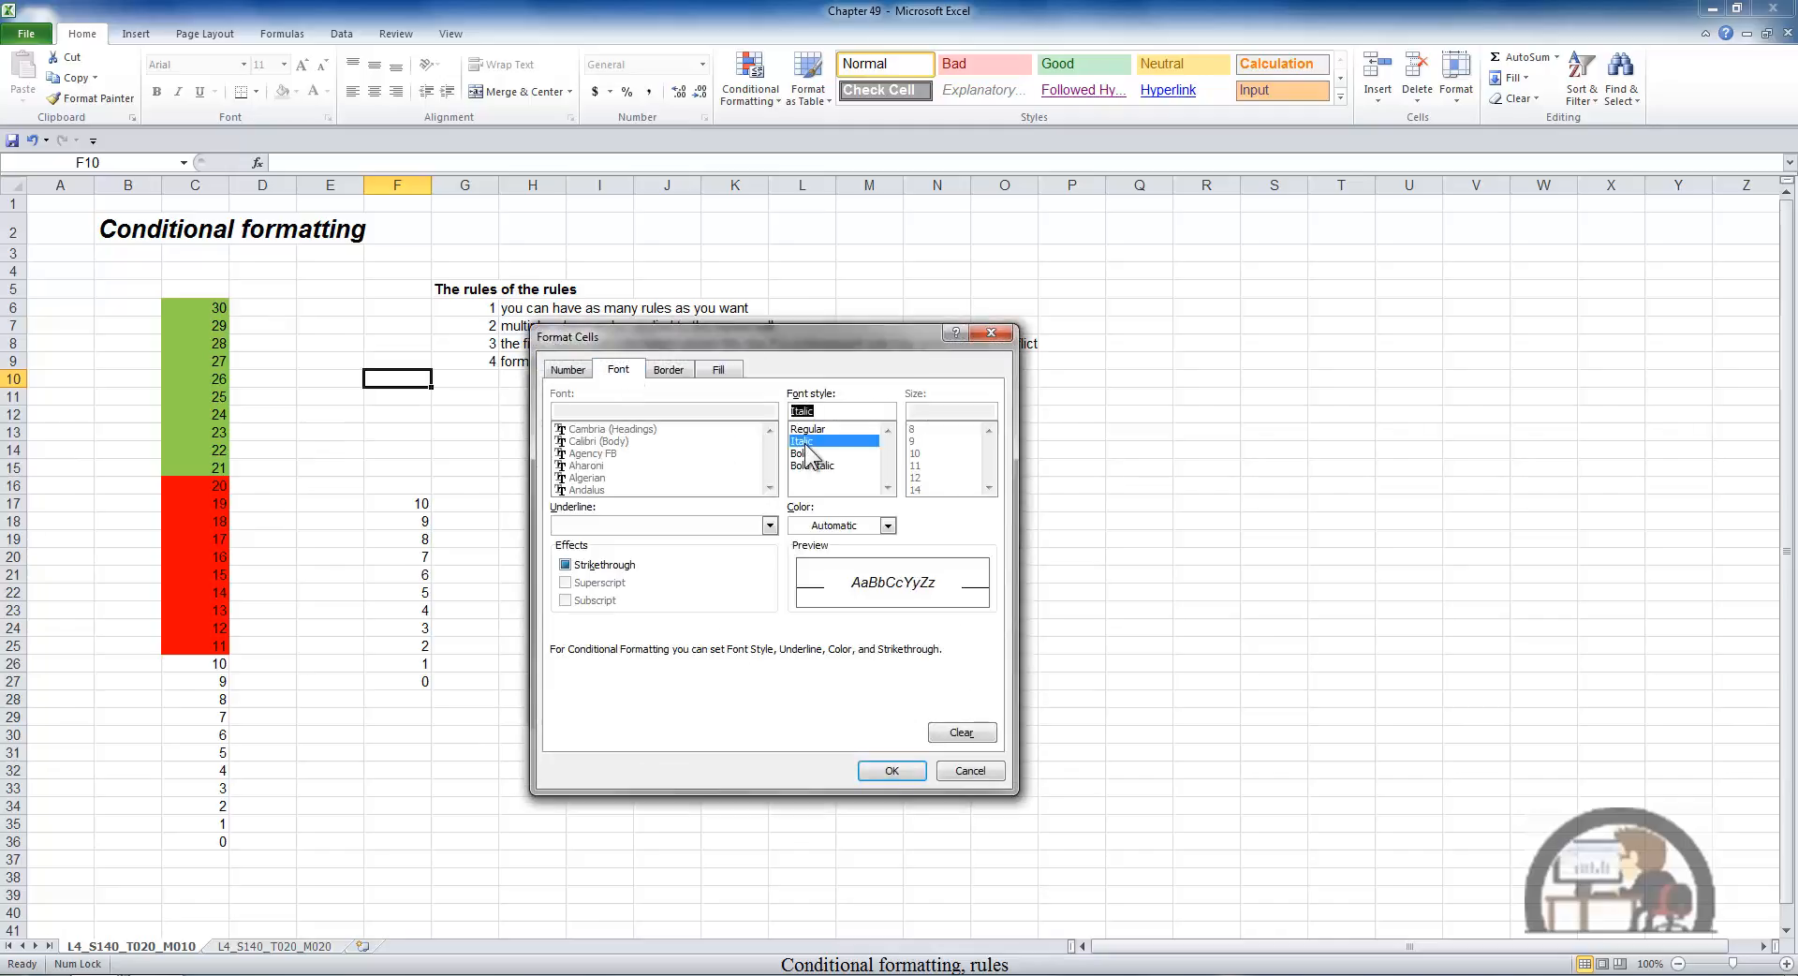
click(676, 369)
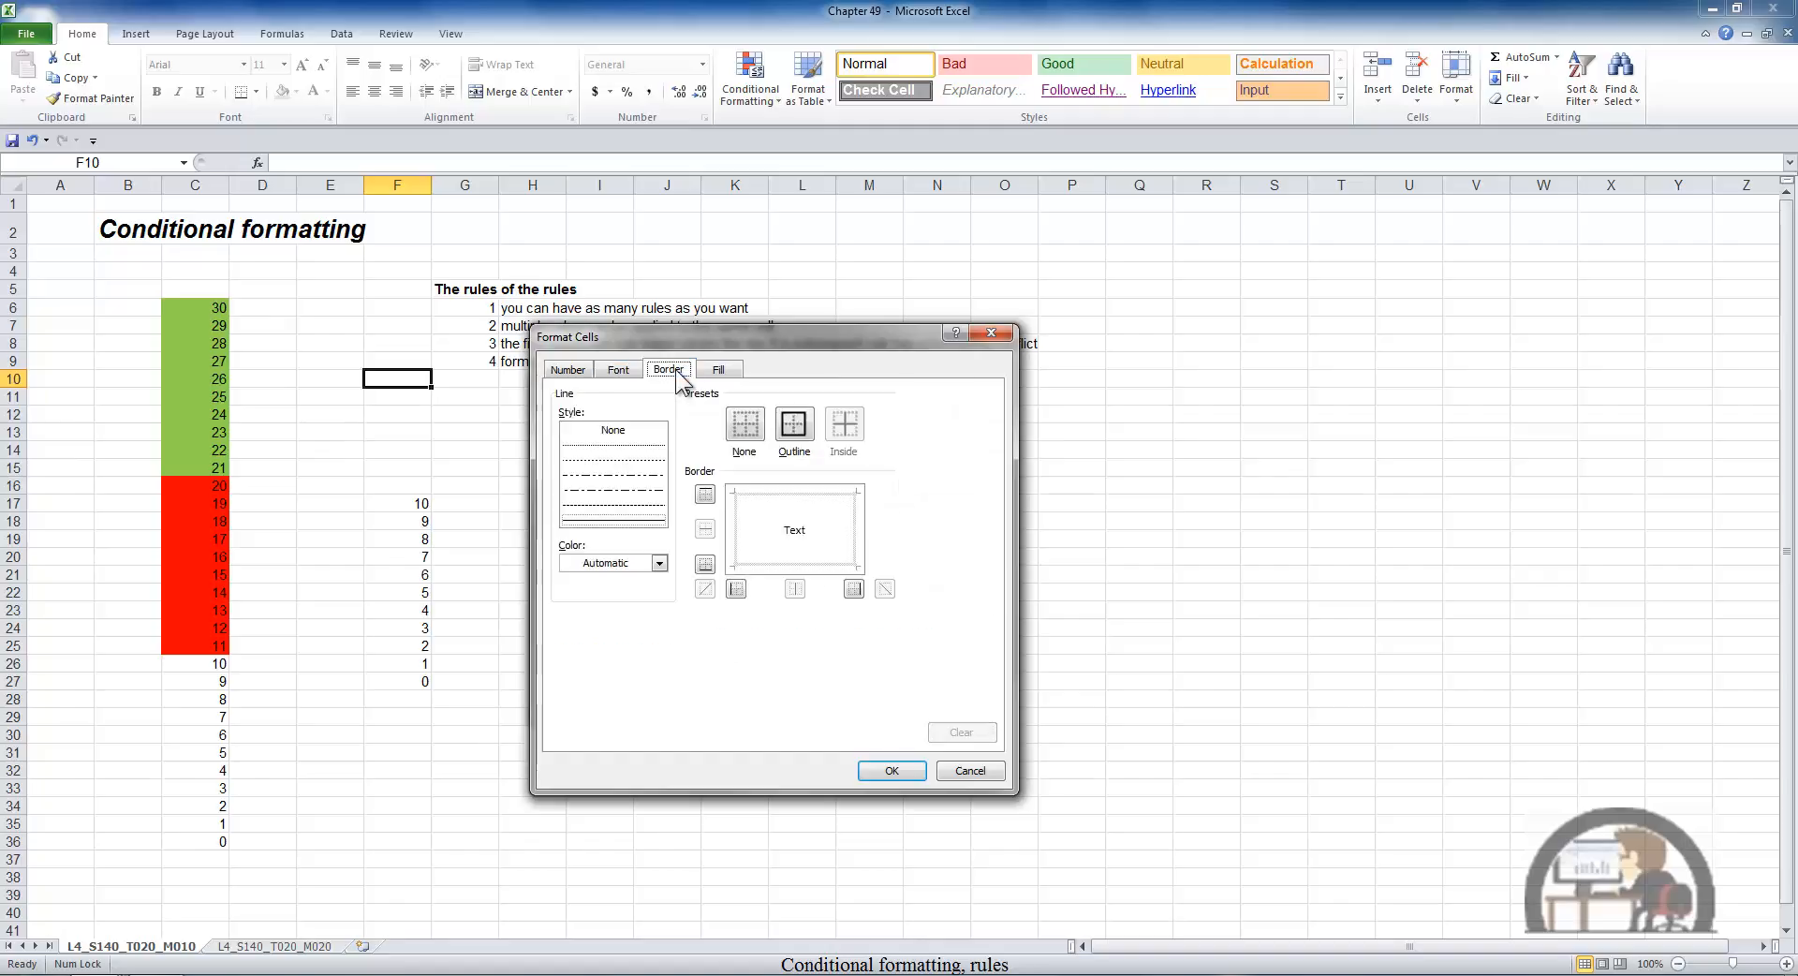
click(794, 433)
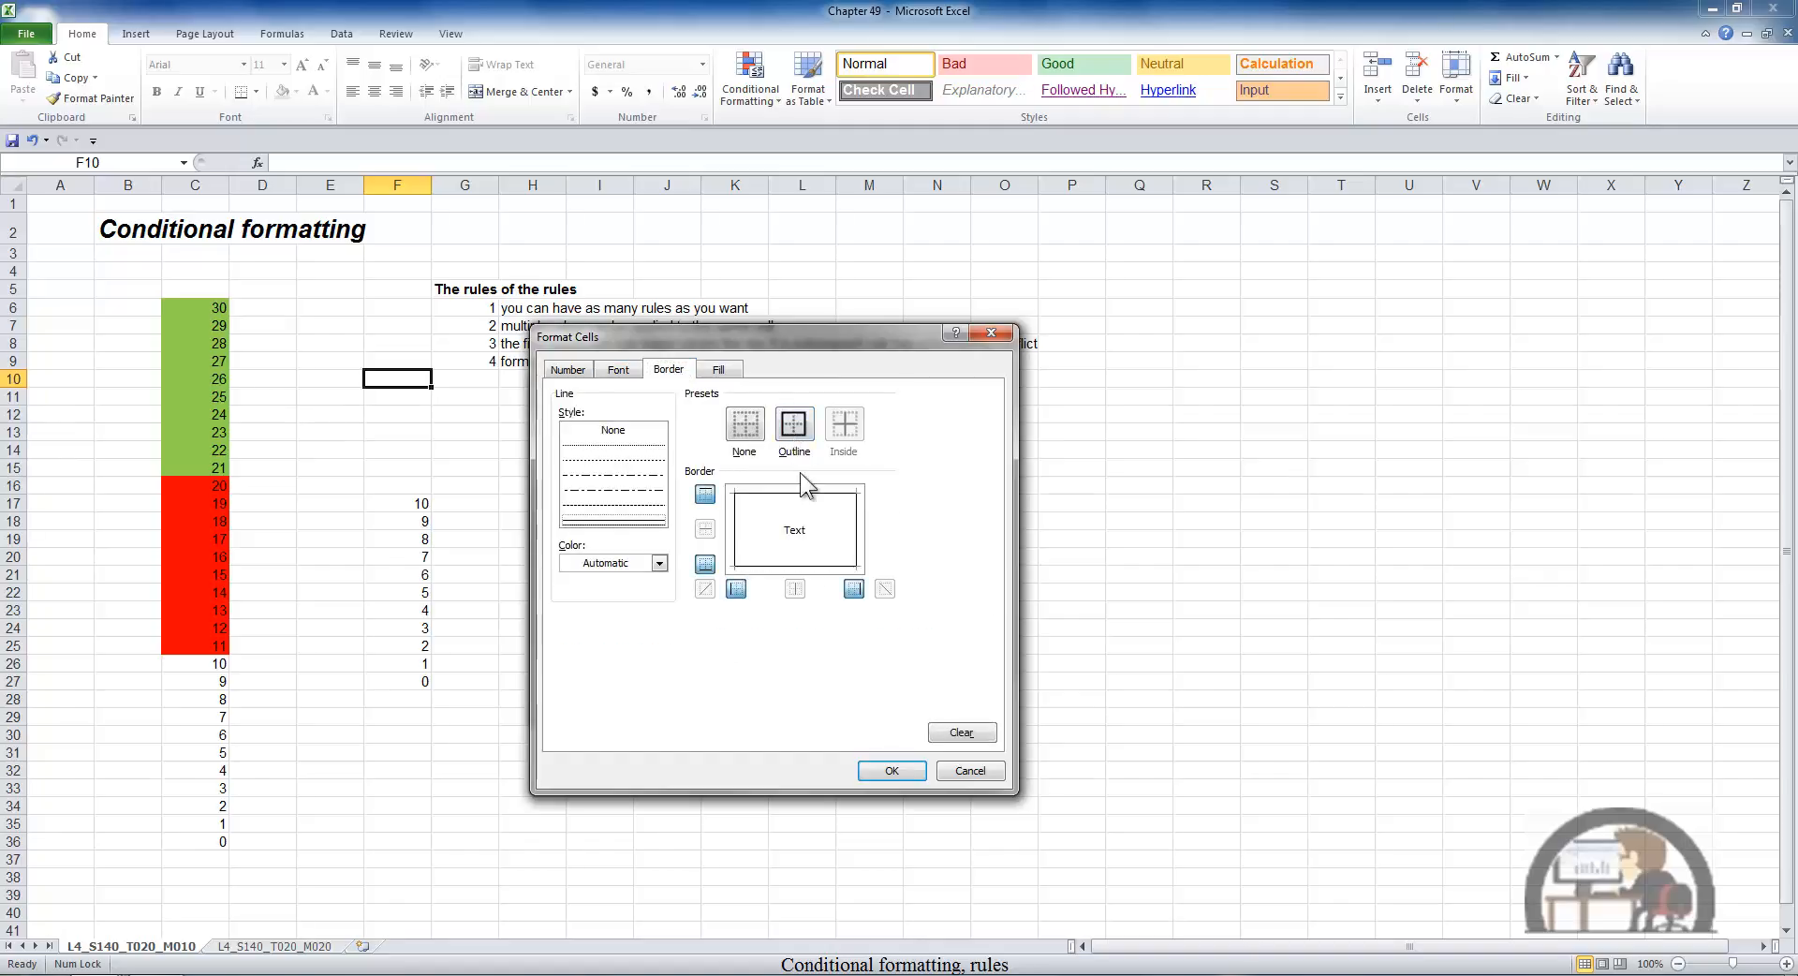
click(891, 771)
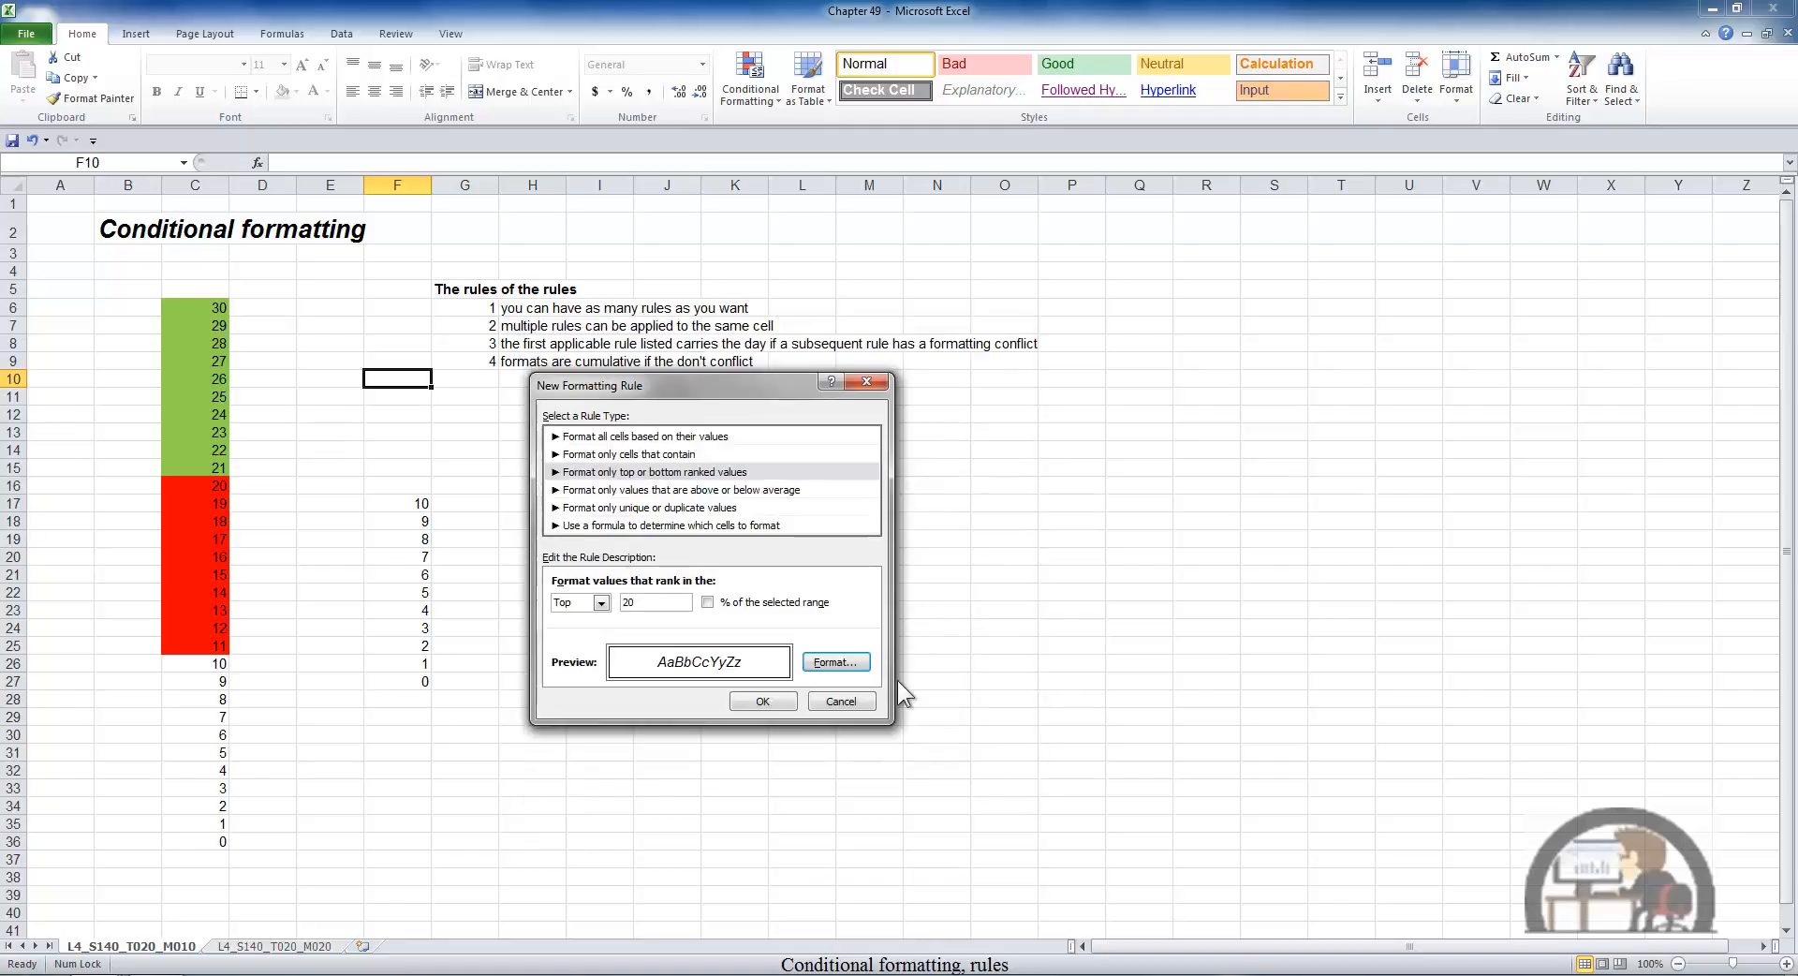
click(780, 698)
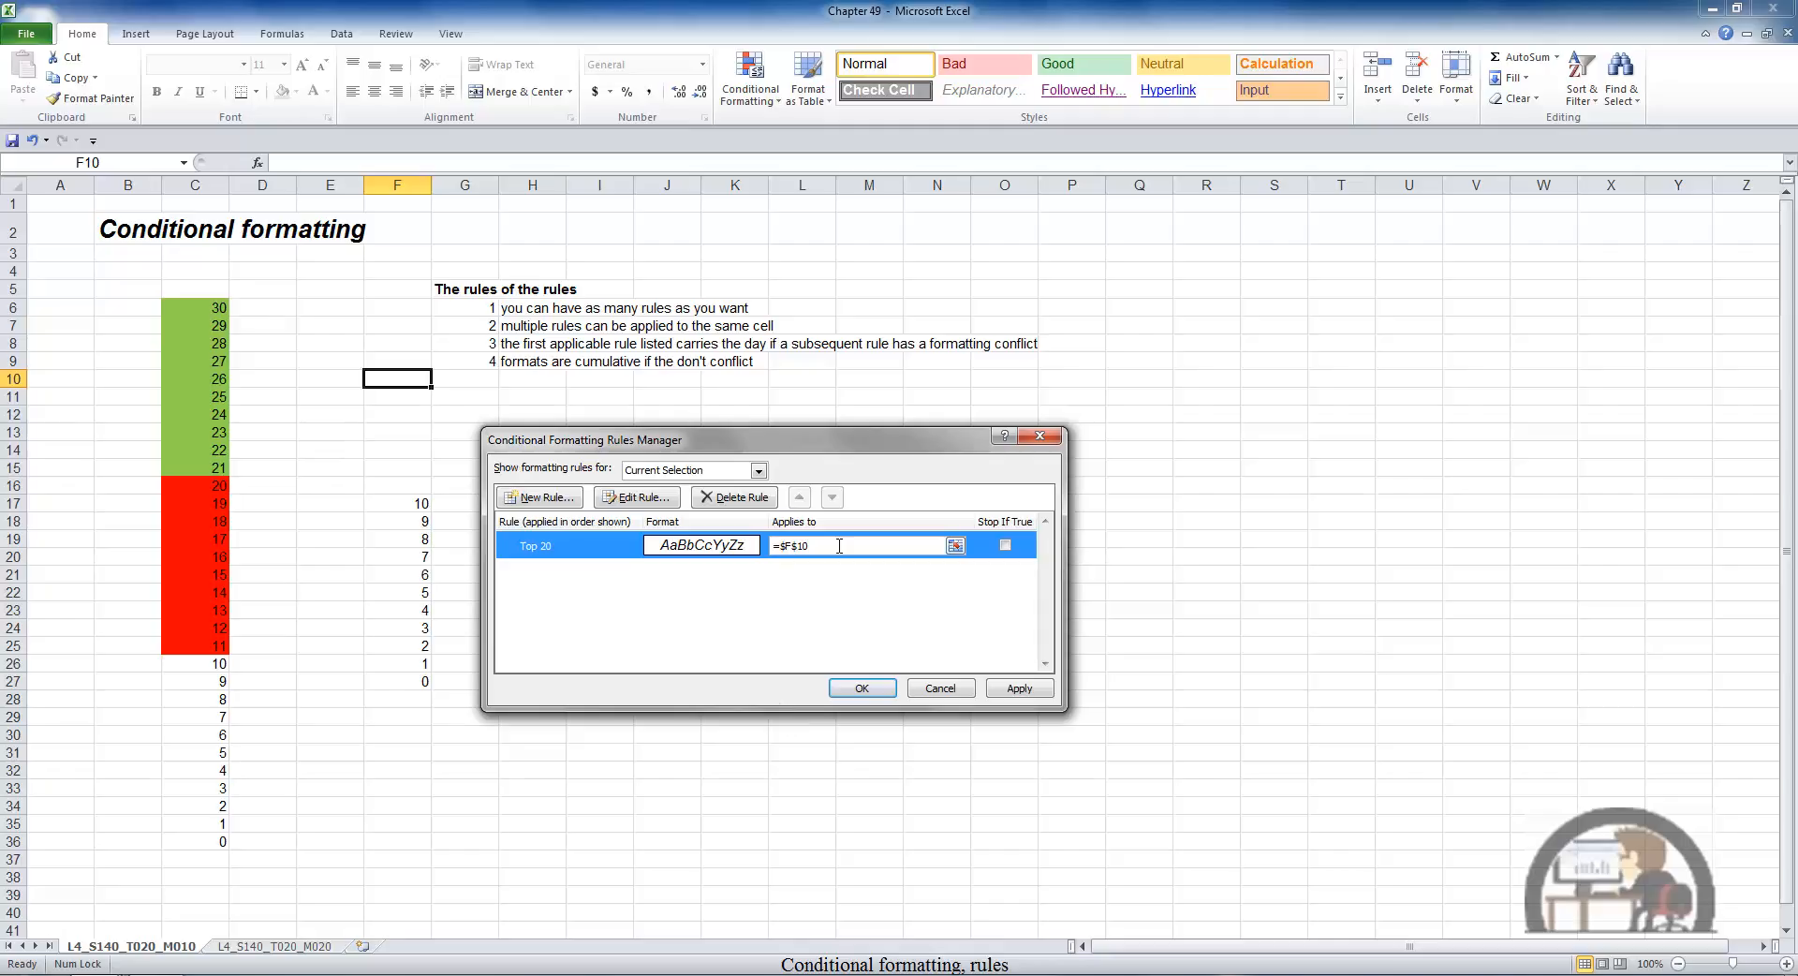
Set the range the Top 20 rule applies to as C6:C36 and apply it
drag(815, 546, 770, 546)
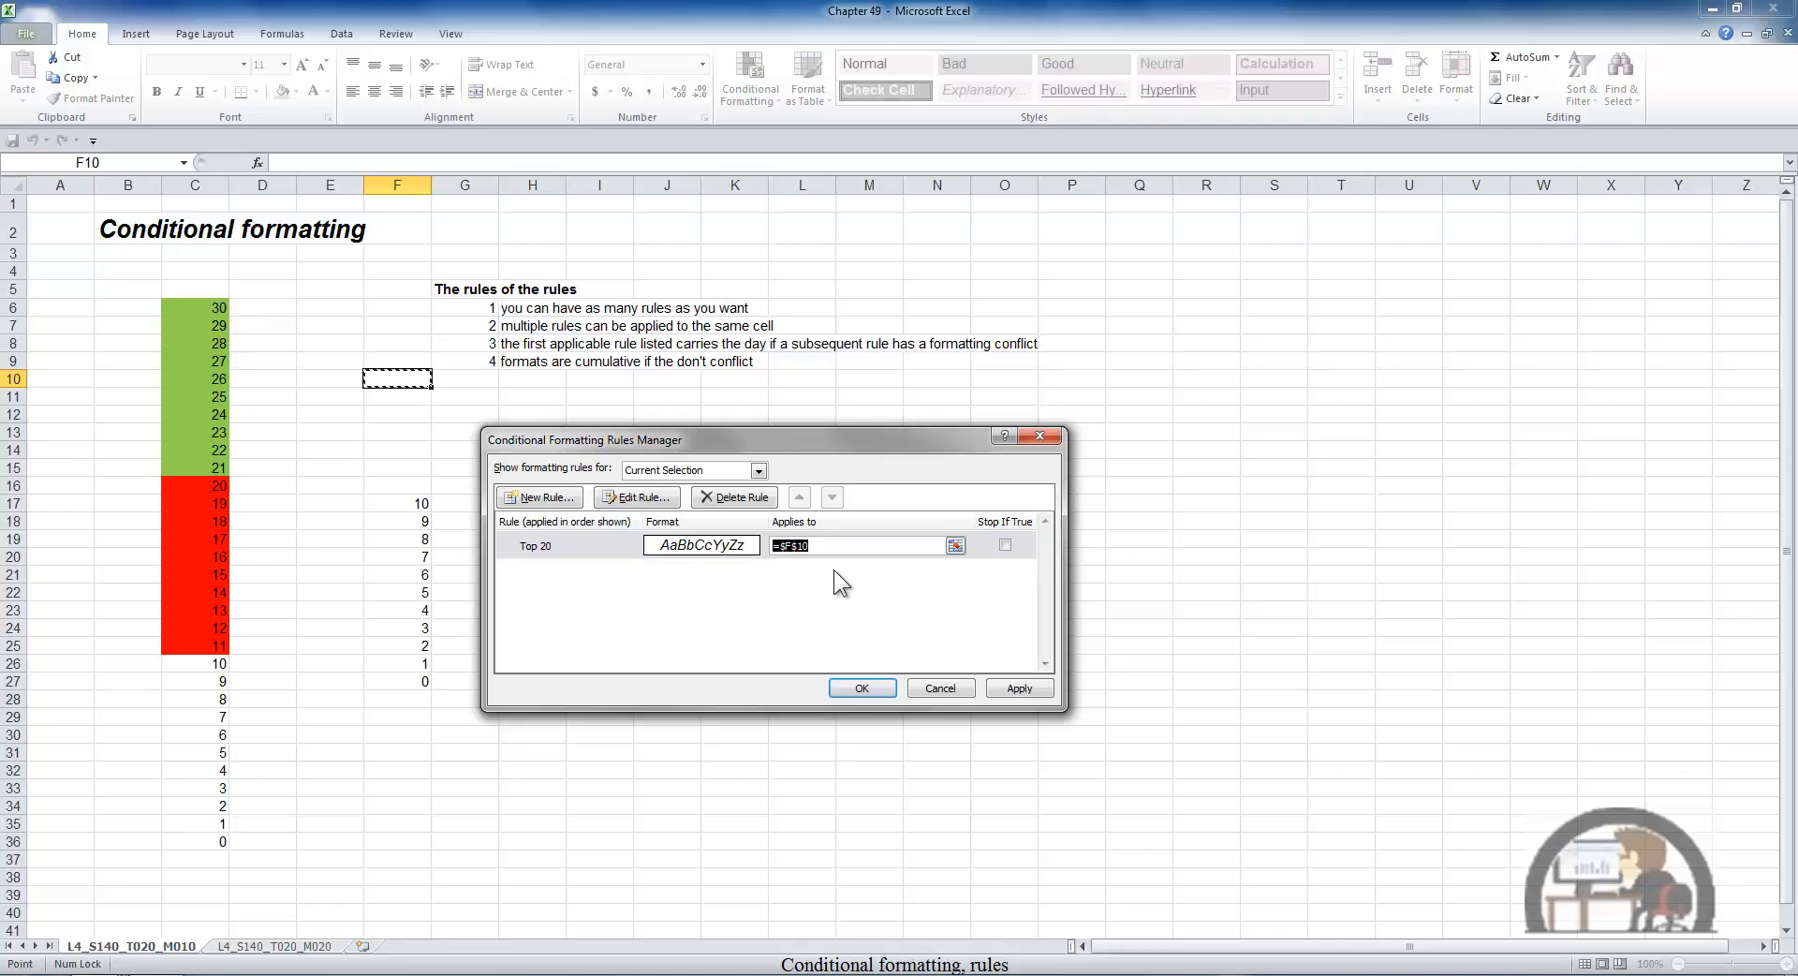
drag(222, 307, 198, 841)
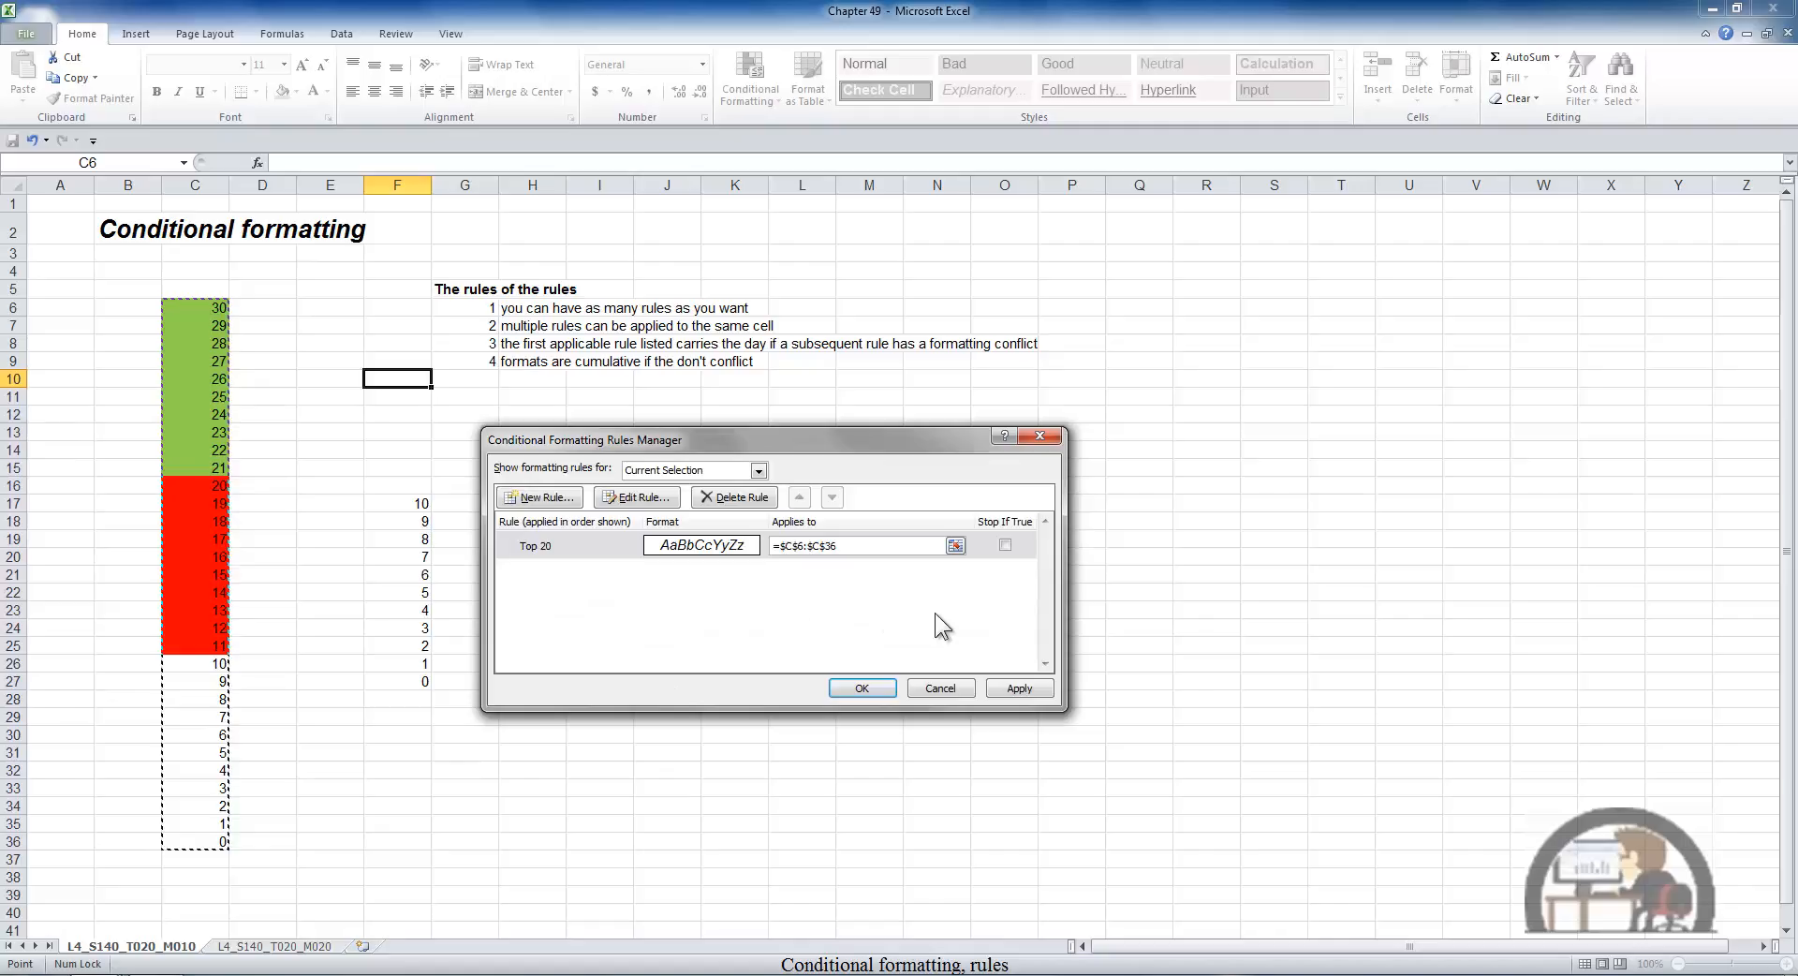
click(1019, 688)
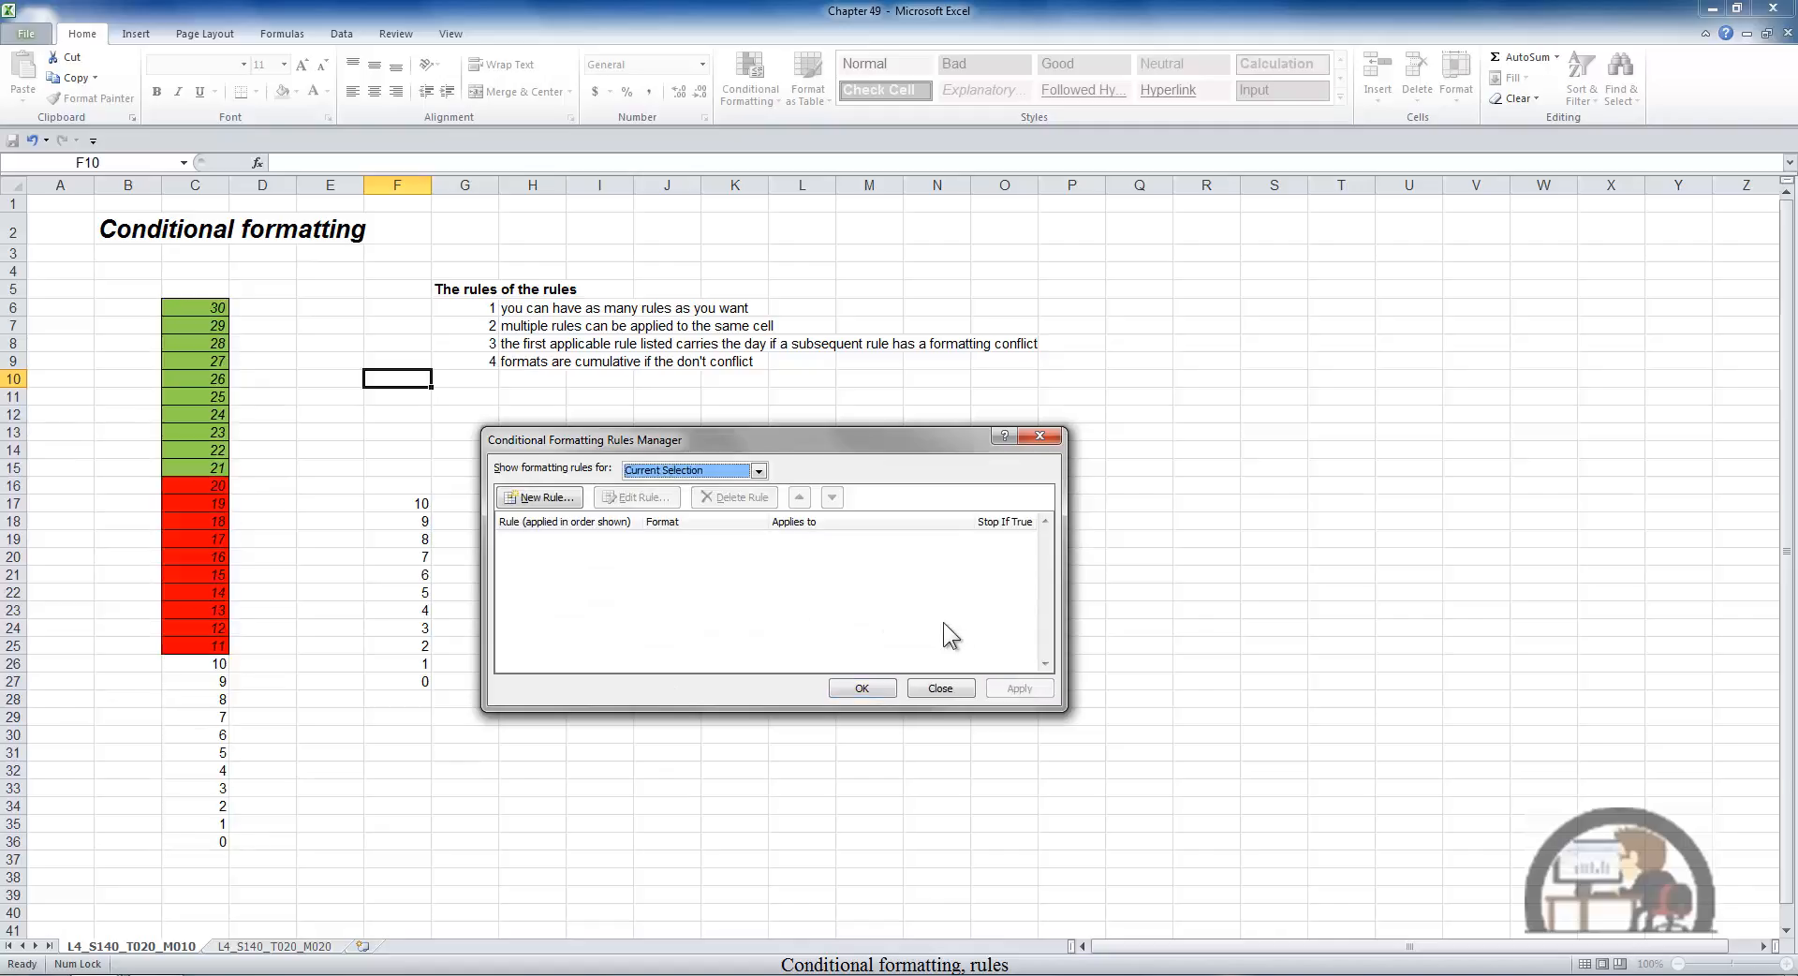
List the rules for this worksheet, enable Stop If True for the Top 20 rule and apply the change
click(759, 471)
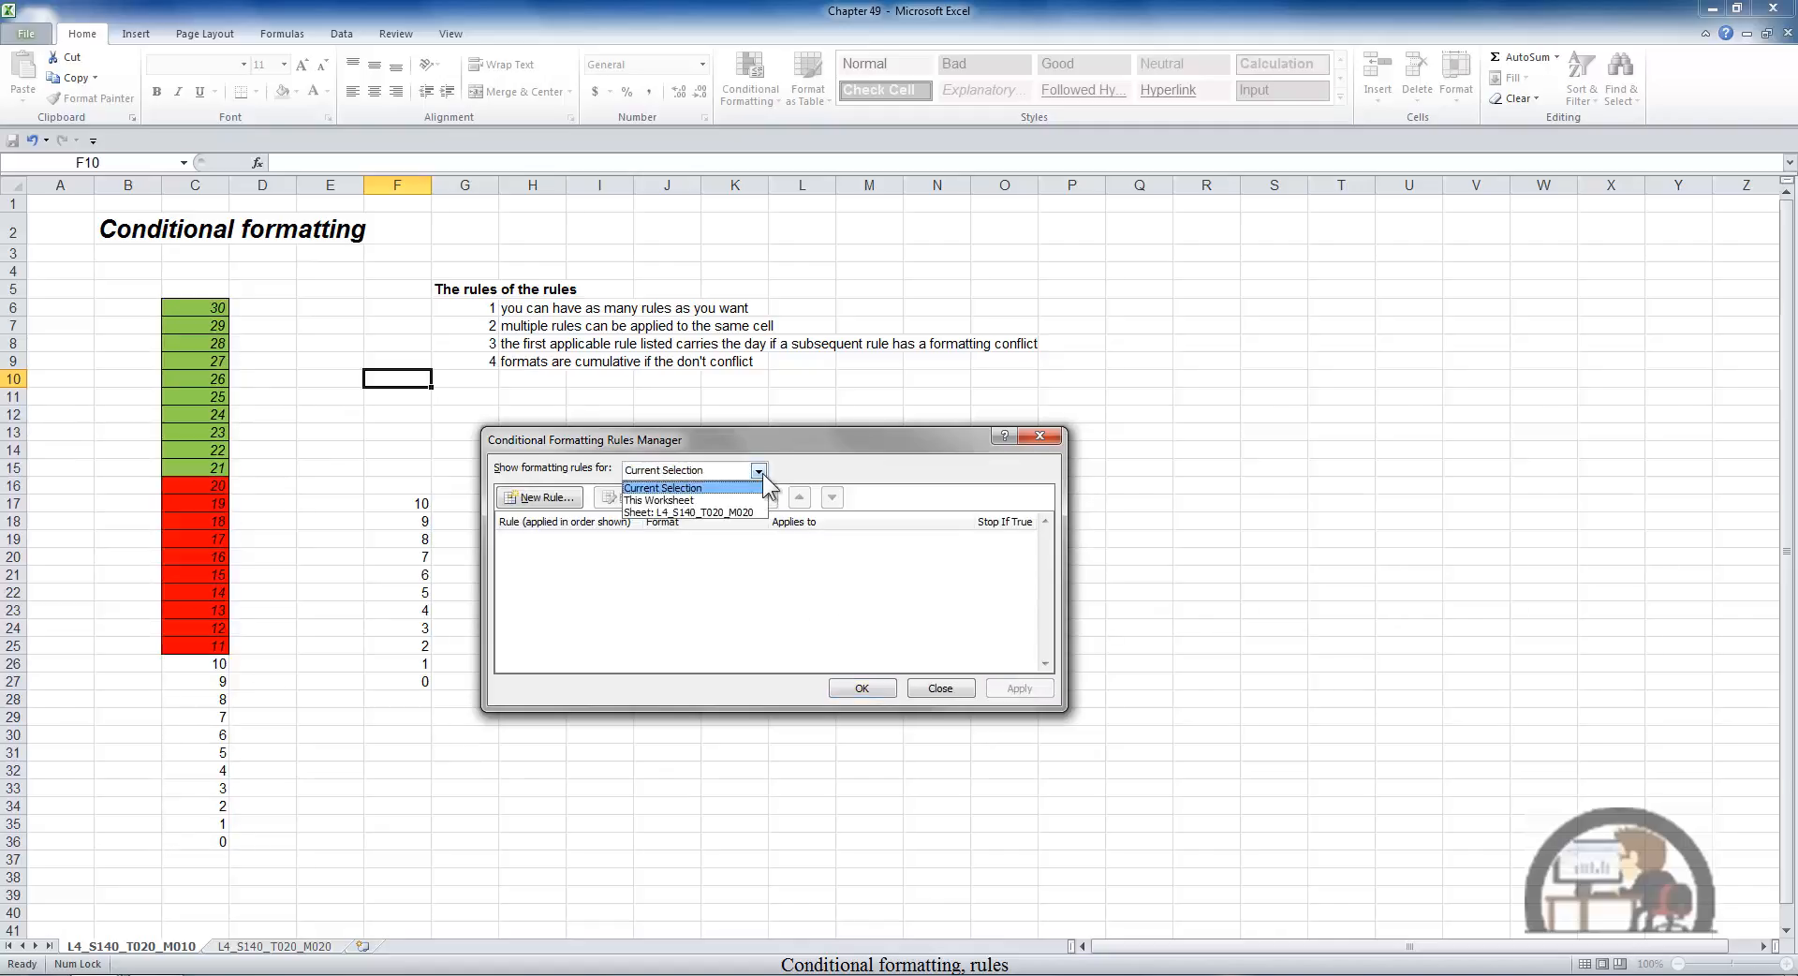
click(744, 497)
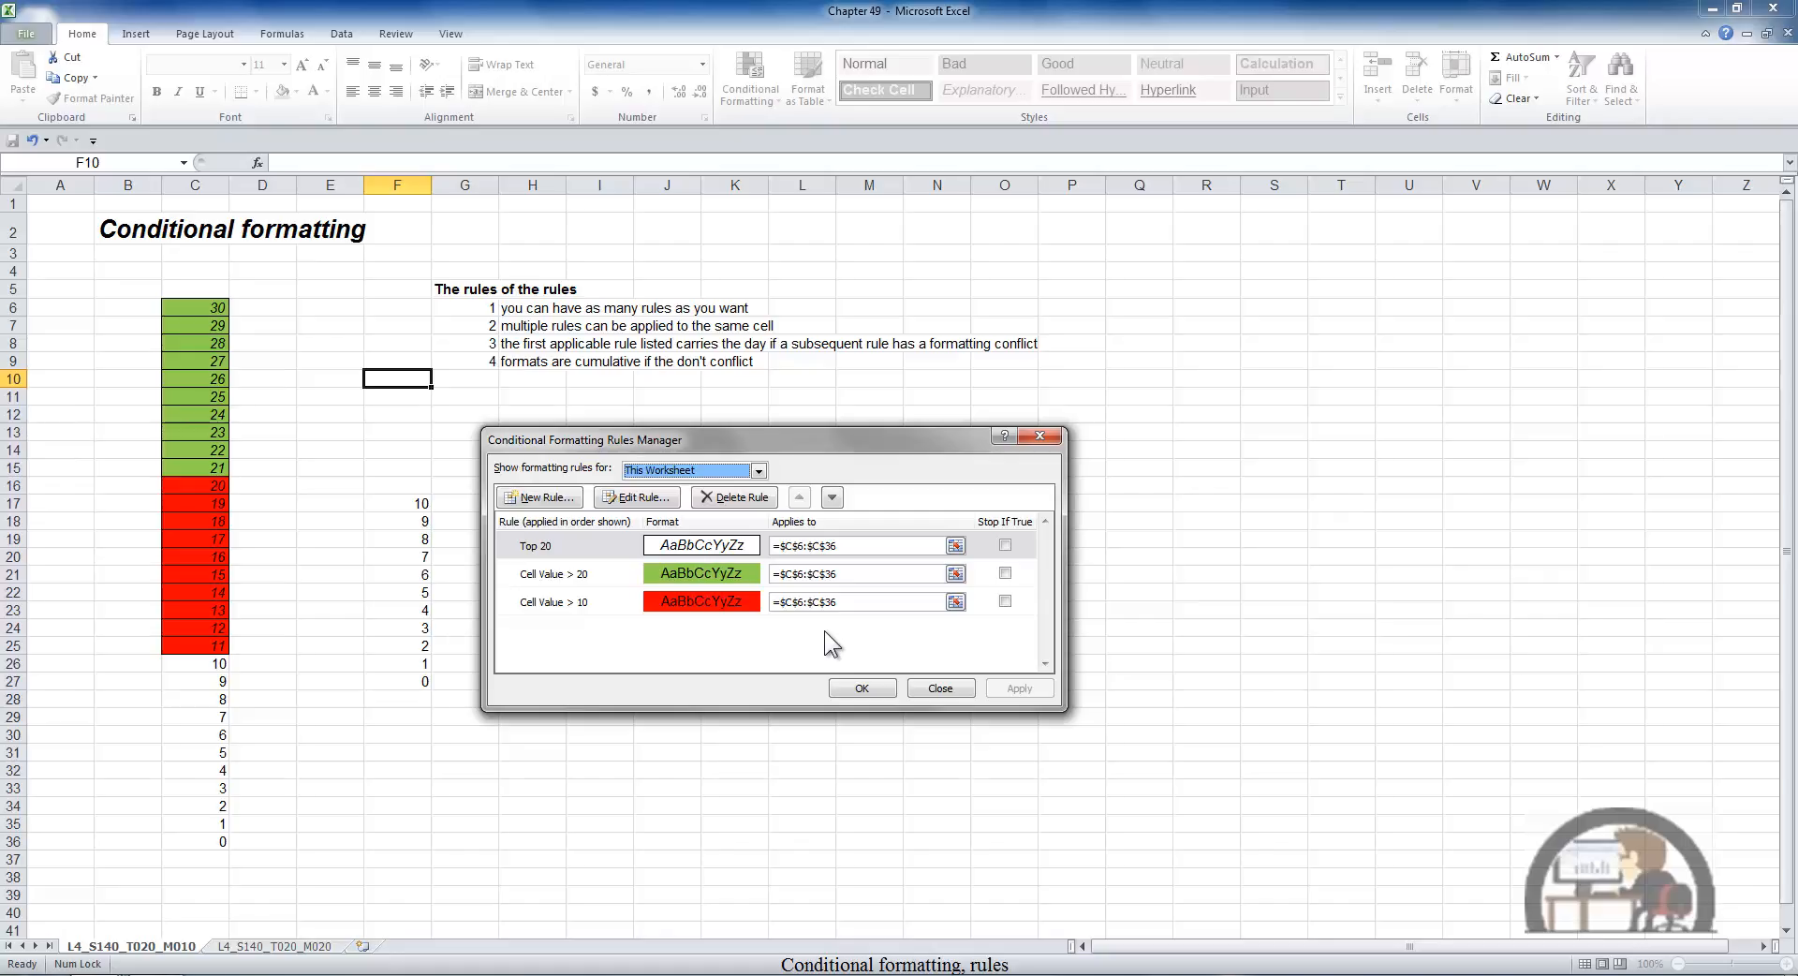
click(1005, 545)
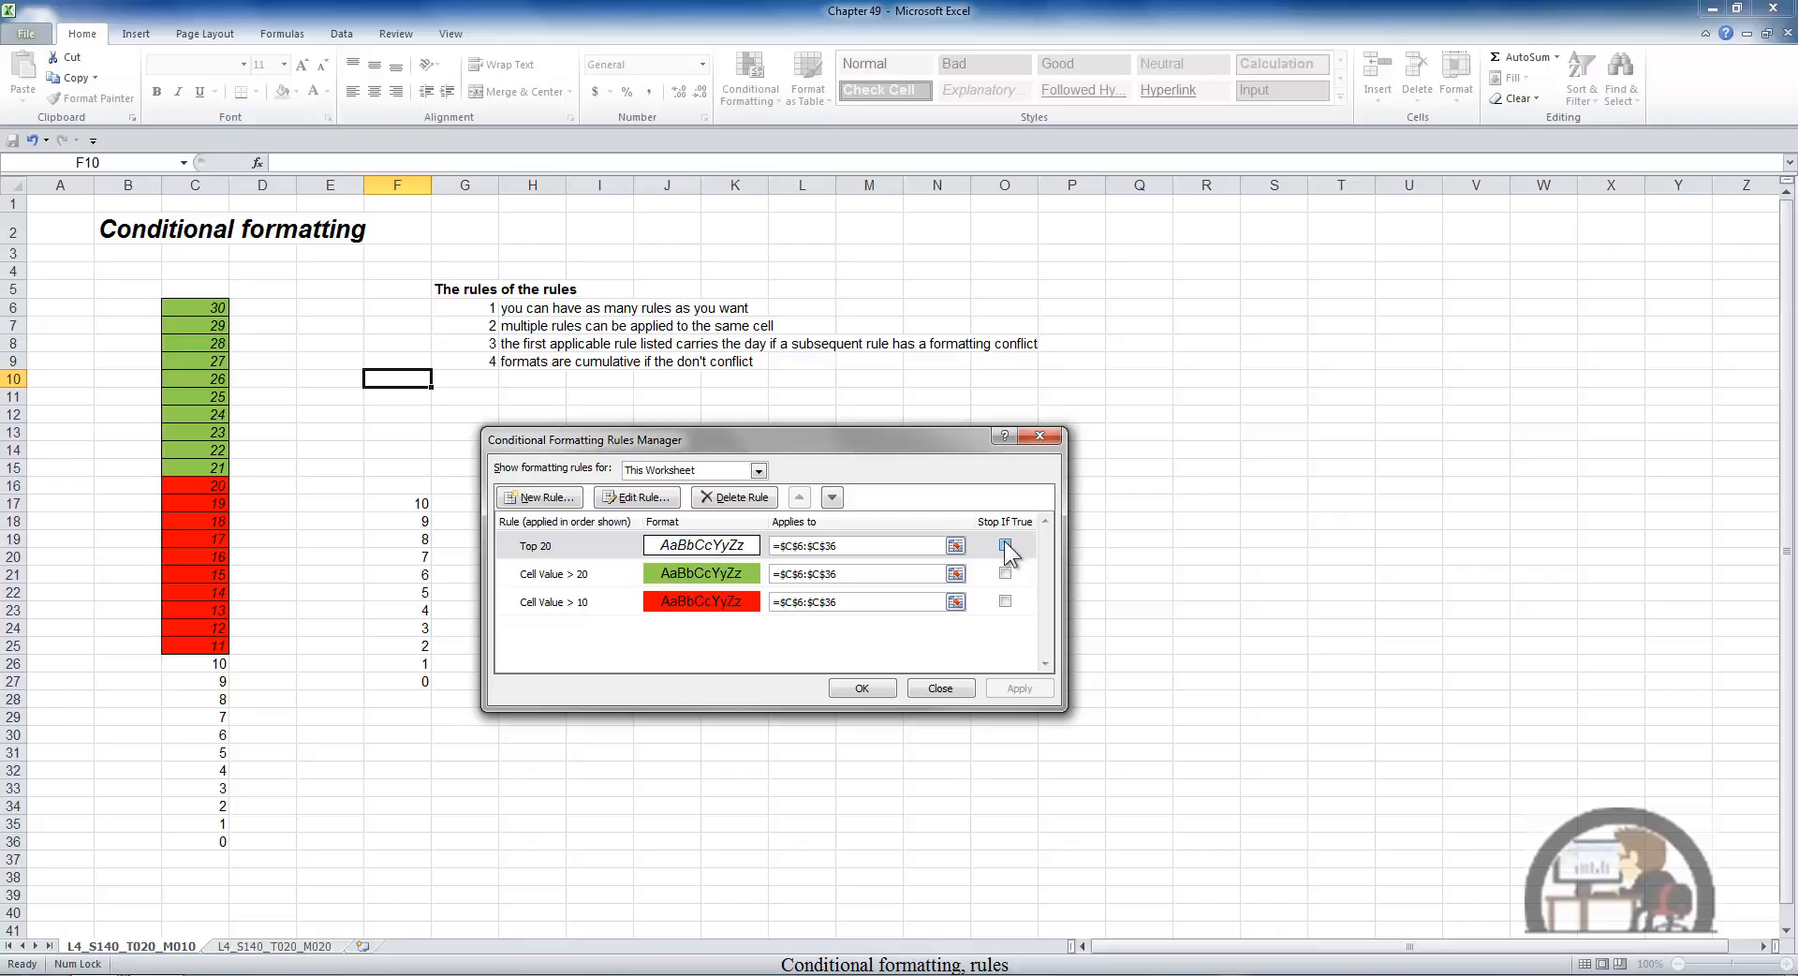
click(1025, 687)
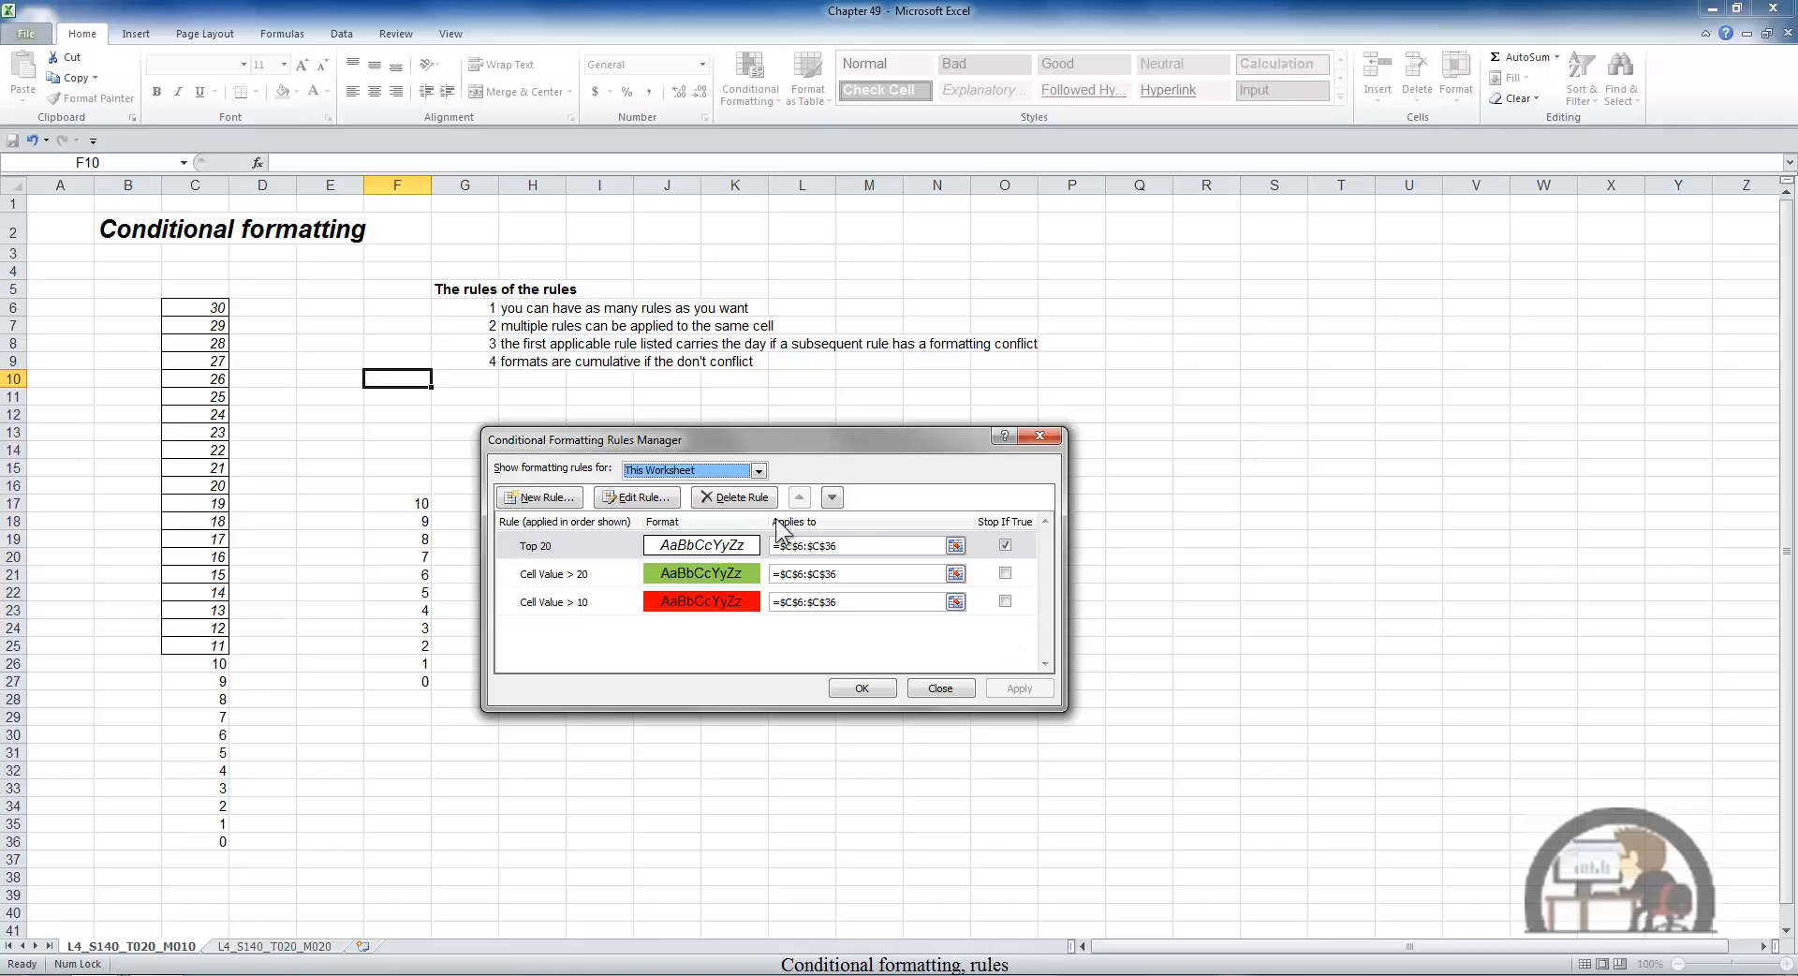
Turn off Stop If True for the Top 20 rule, apply the change and close the Rules Manager
click(710, 543)
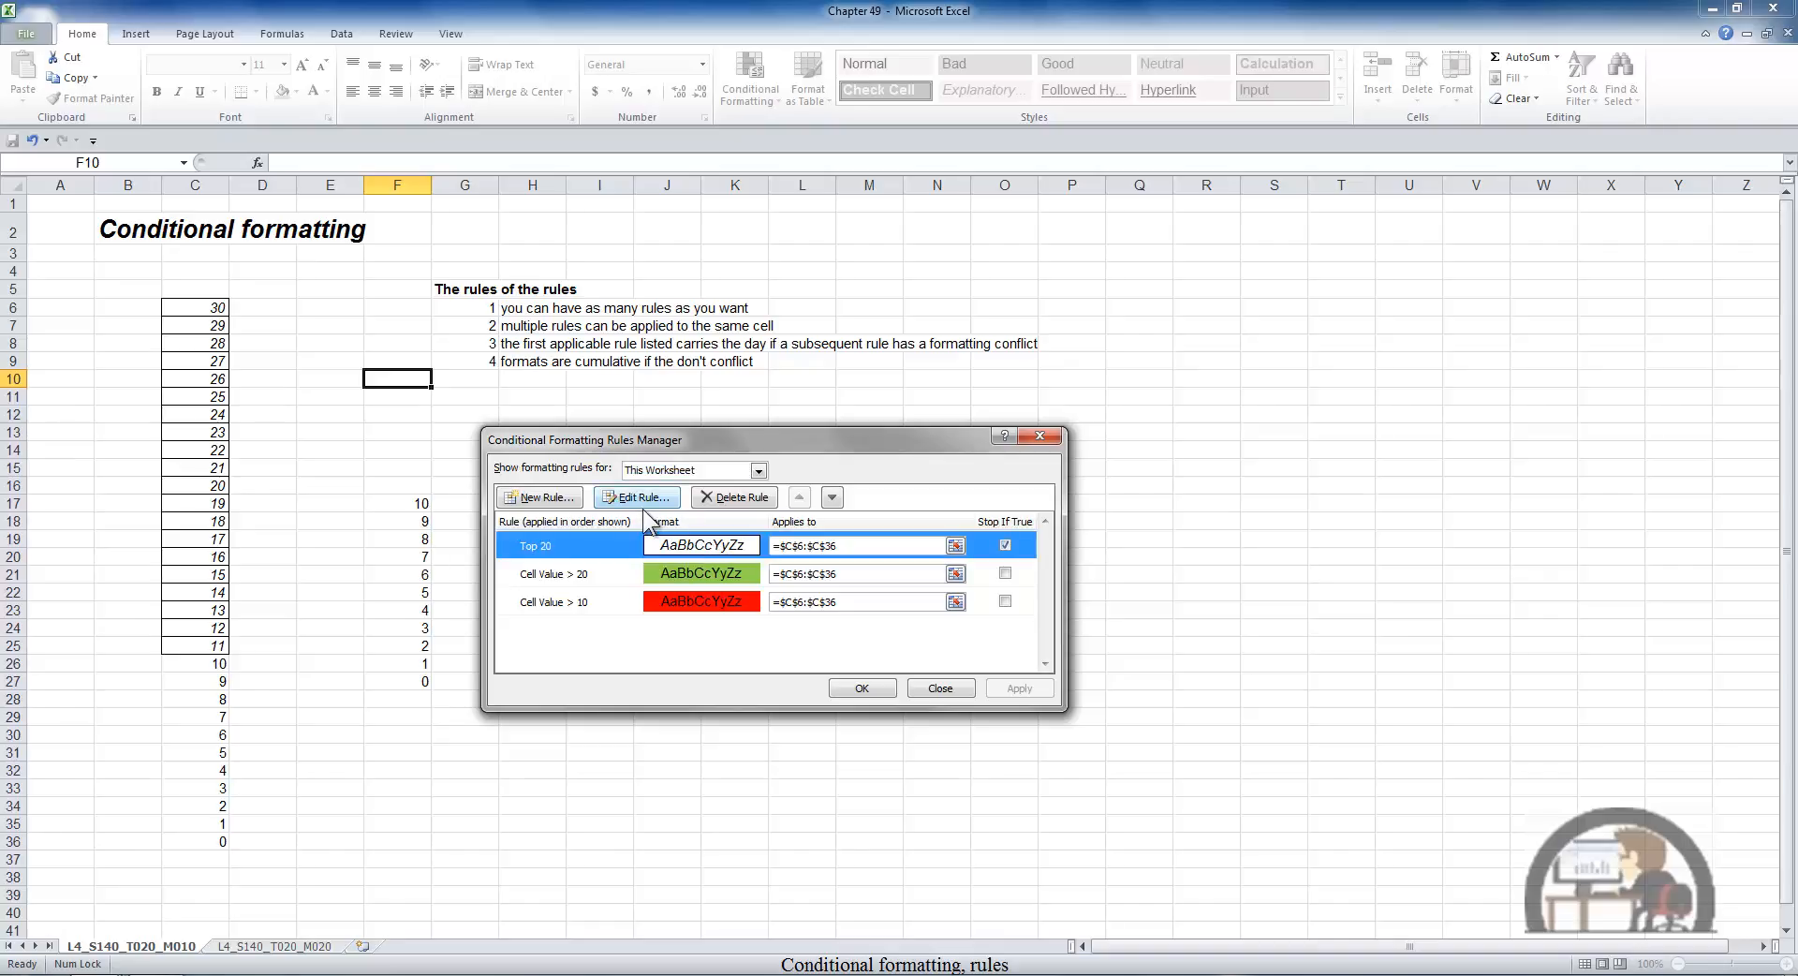
click(1005, 546)
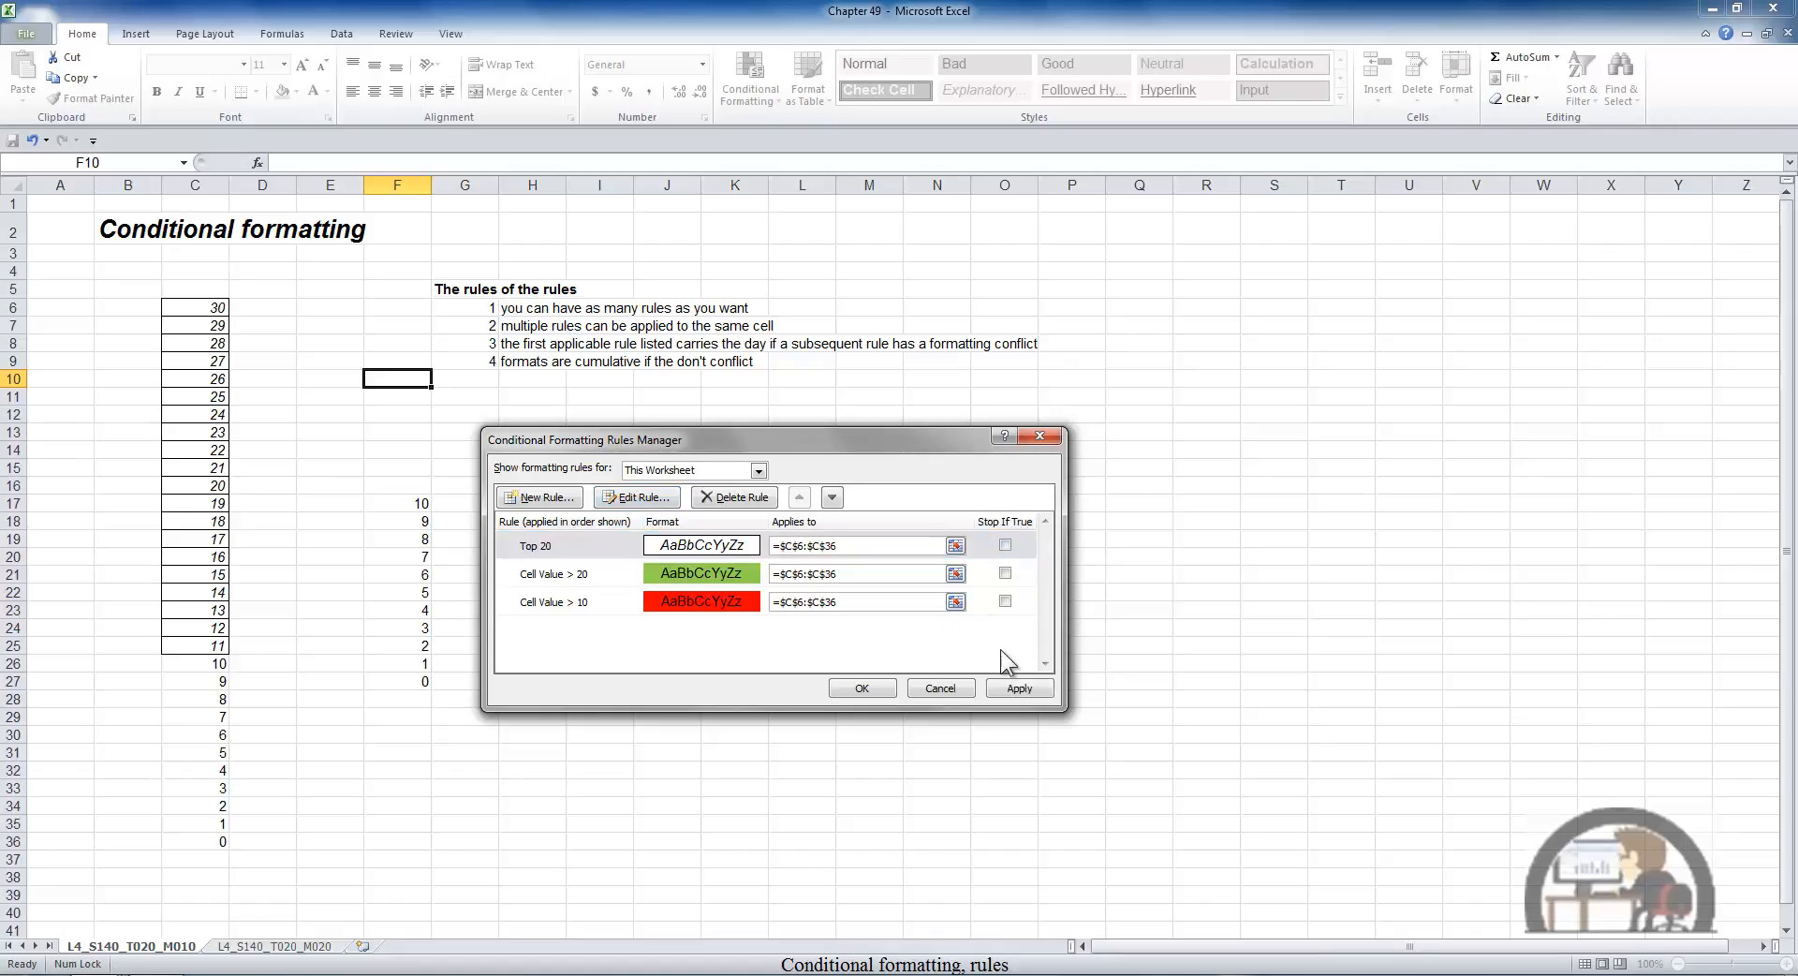
click(1019, 688)
click(862, 688)
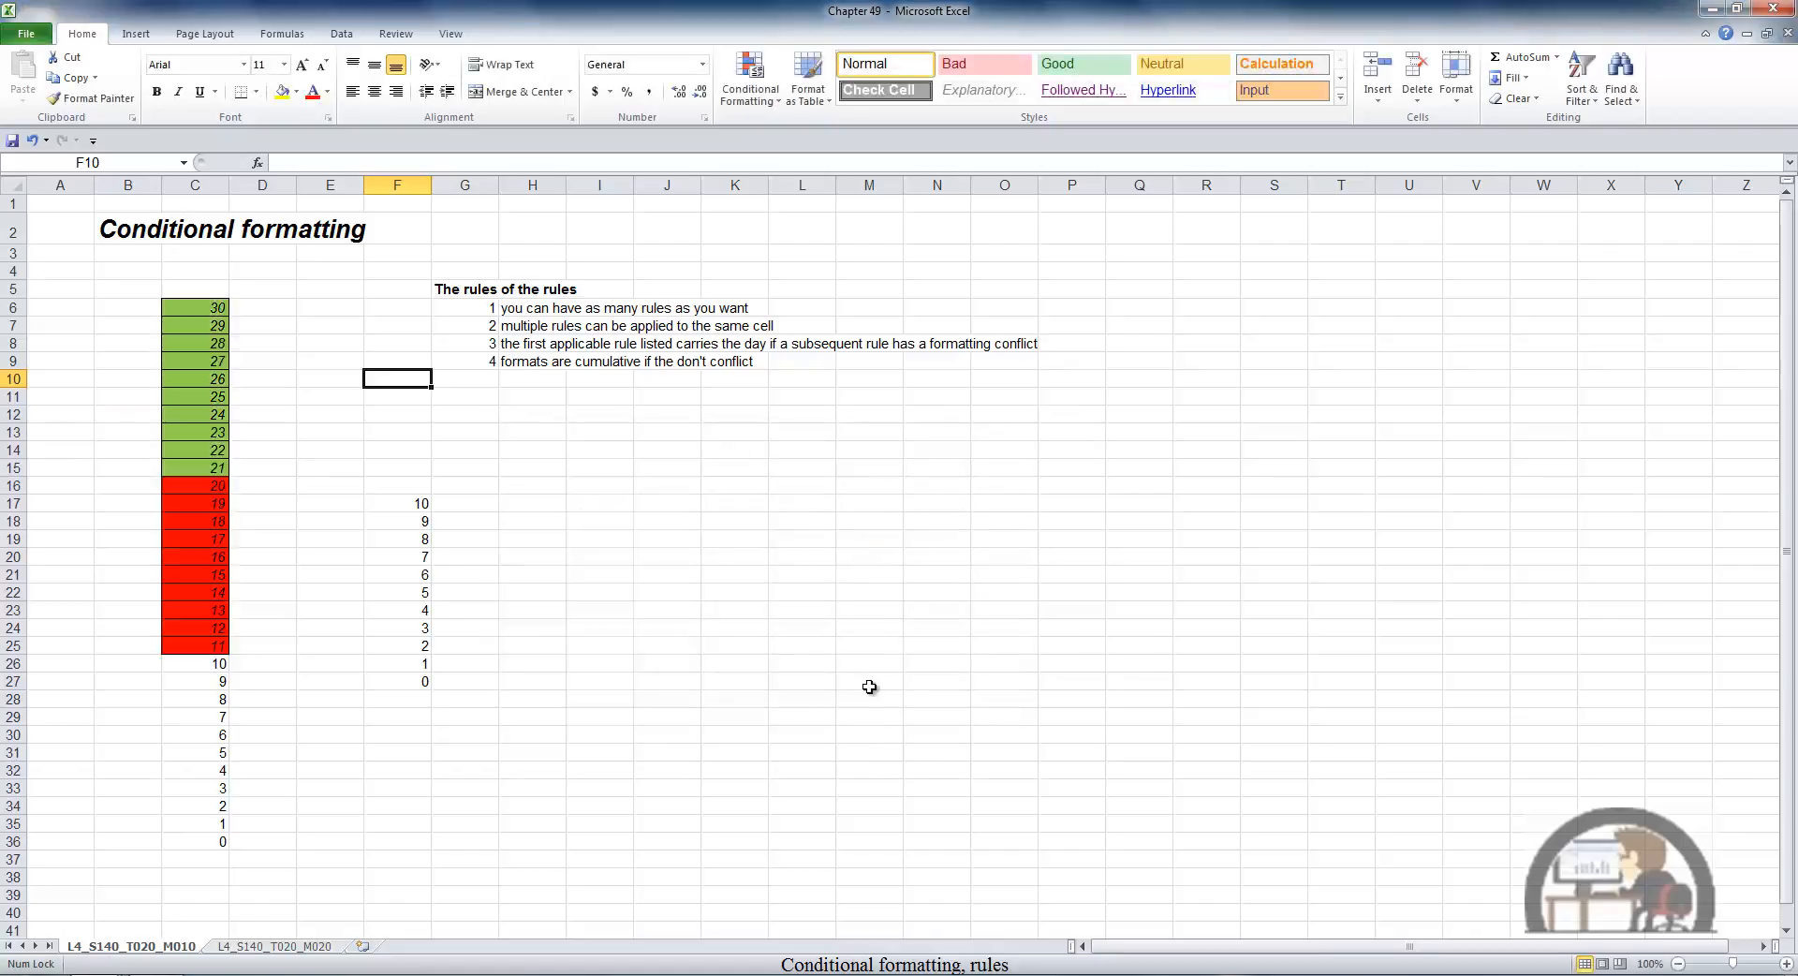
Copy the formatting of cell C6 to the range F16:F27 with Format Painter
click(211, 309)
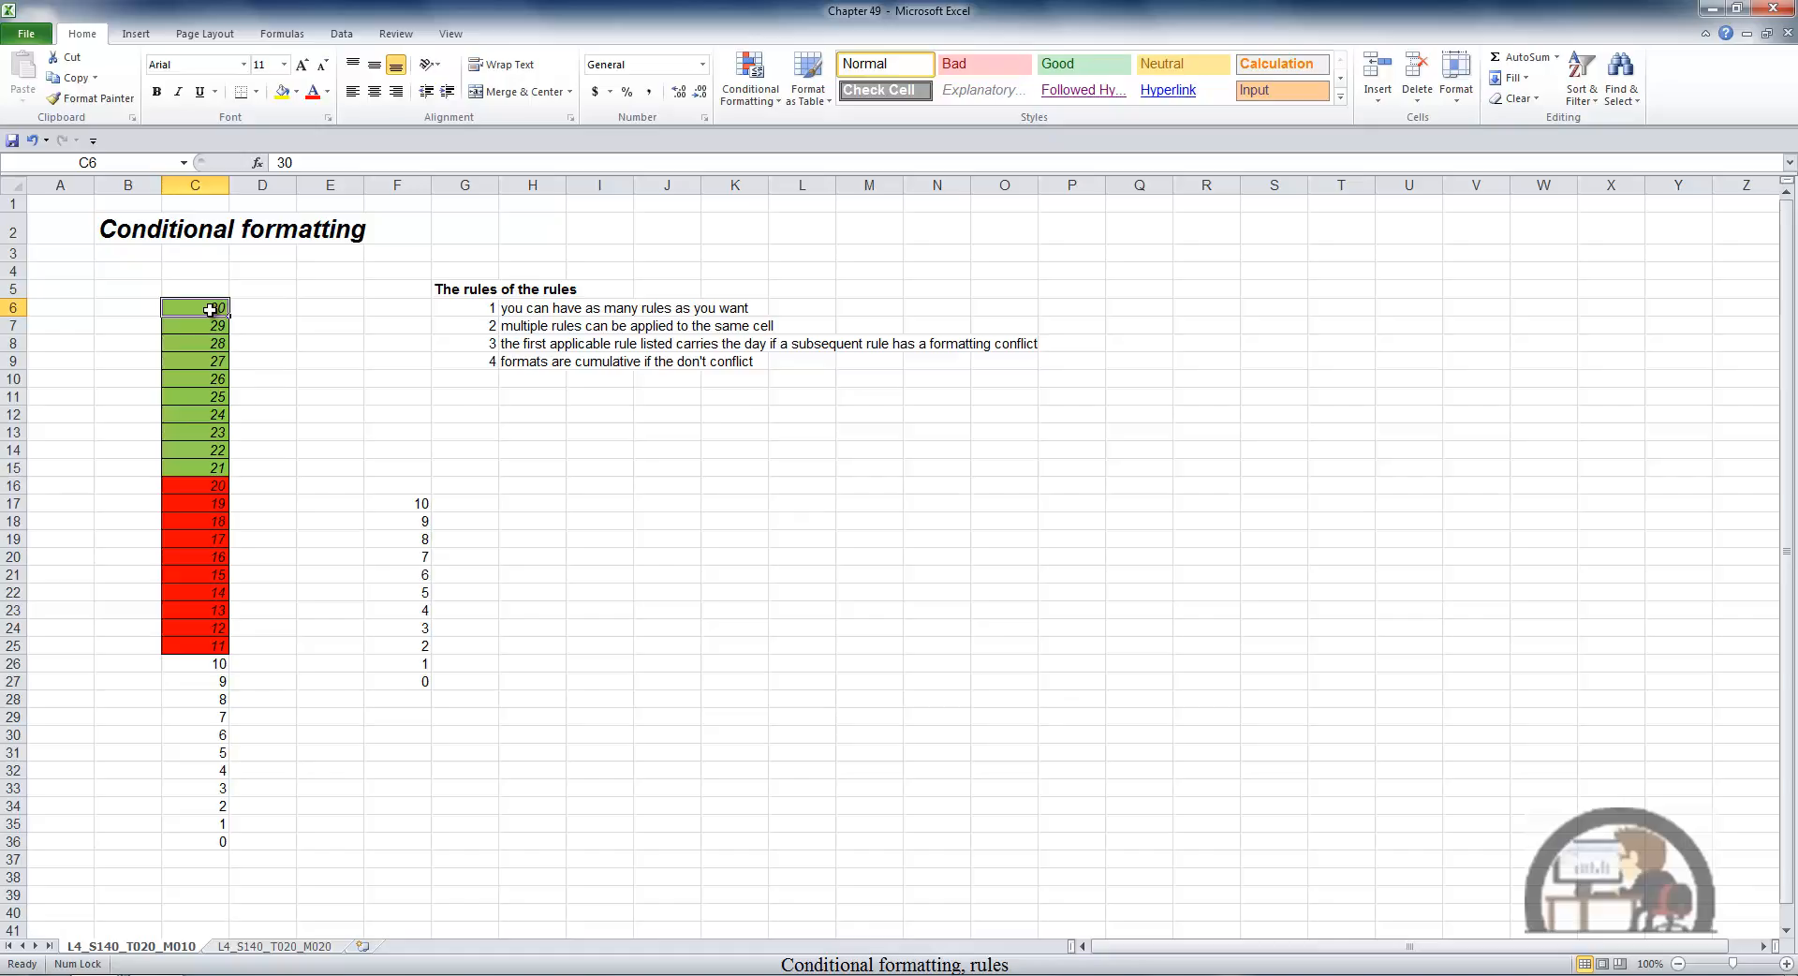
click(99, 99)
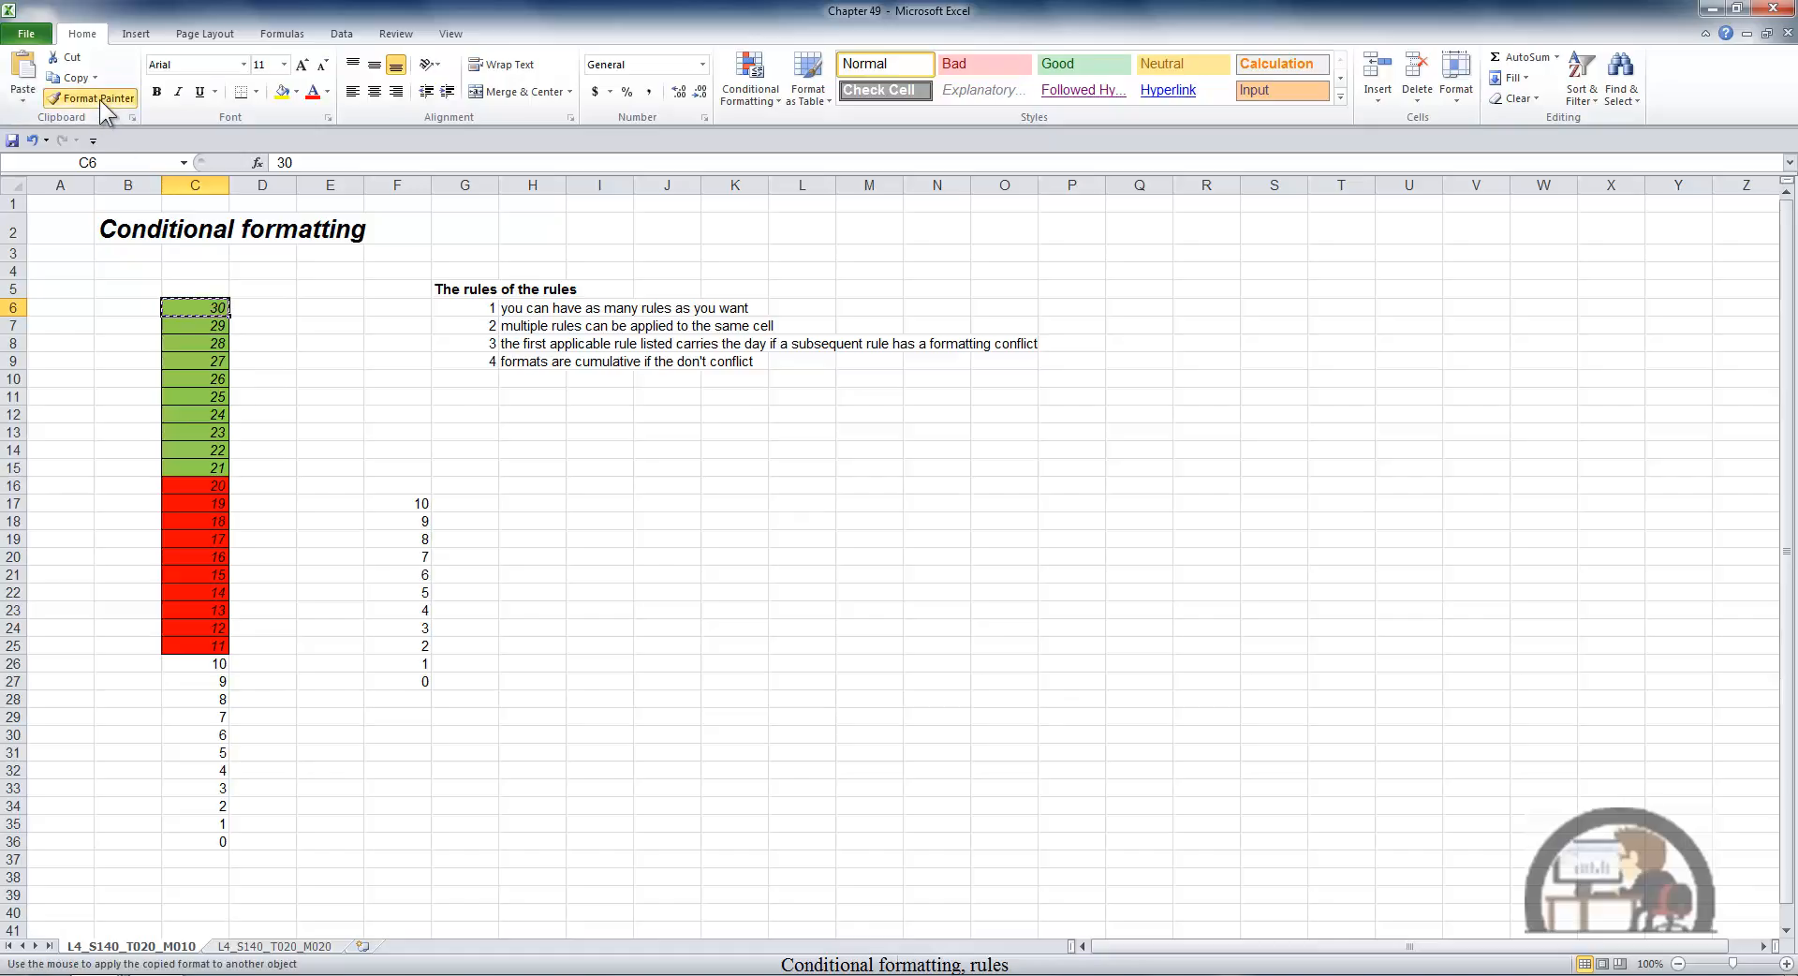
drag(410, 486, 426, 682)
Review the conditional formatting rules for cell F17 and for the whole worksheet in the Rules Manager, then close it
click(420, 508)
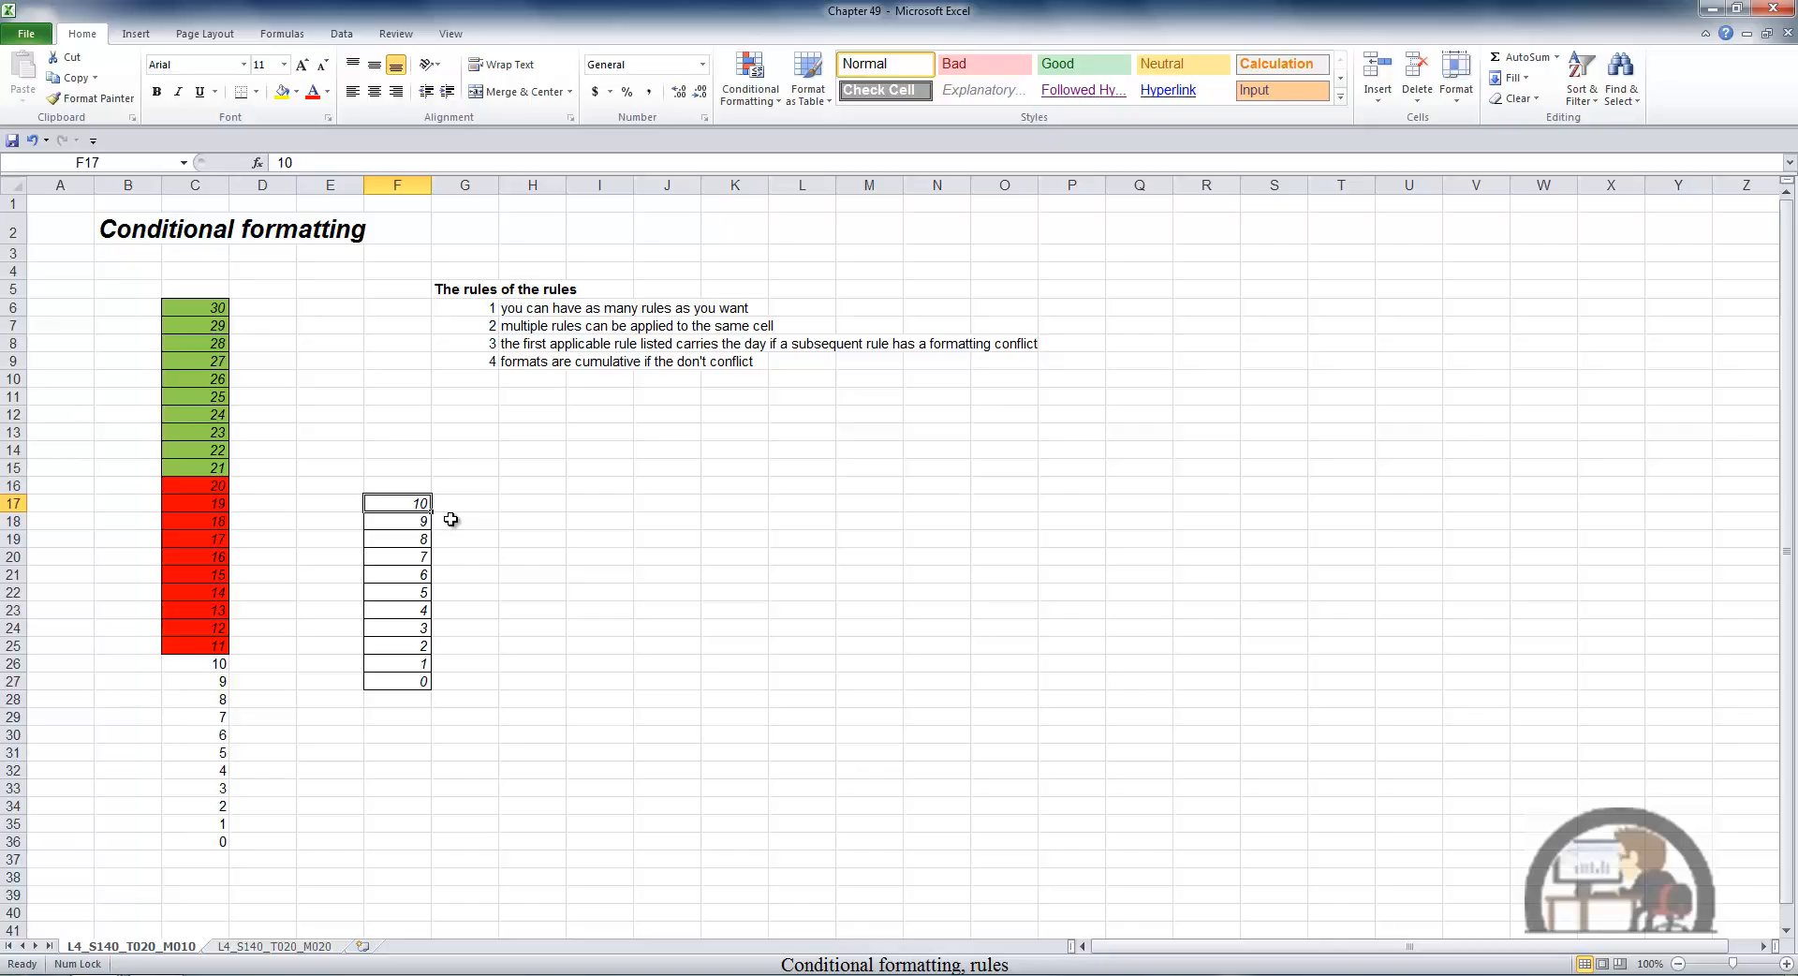
click(761, 95)
mouse_move(807, 360)
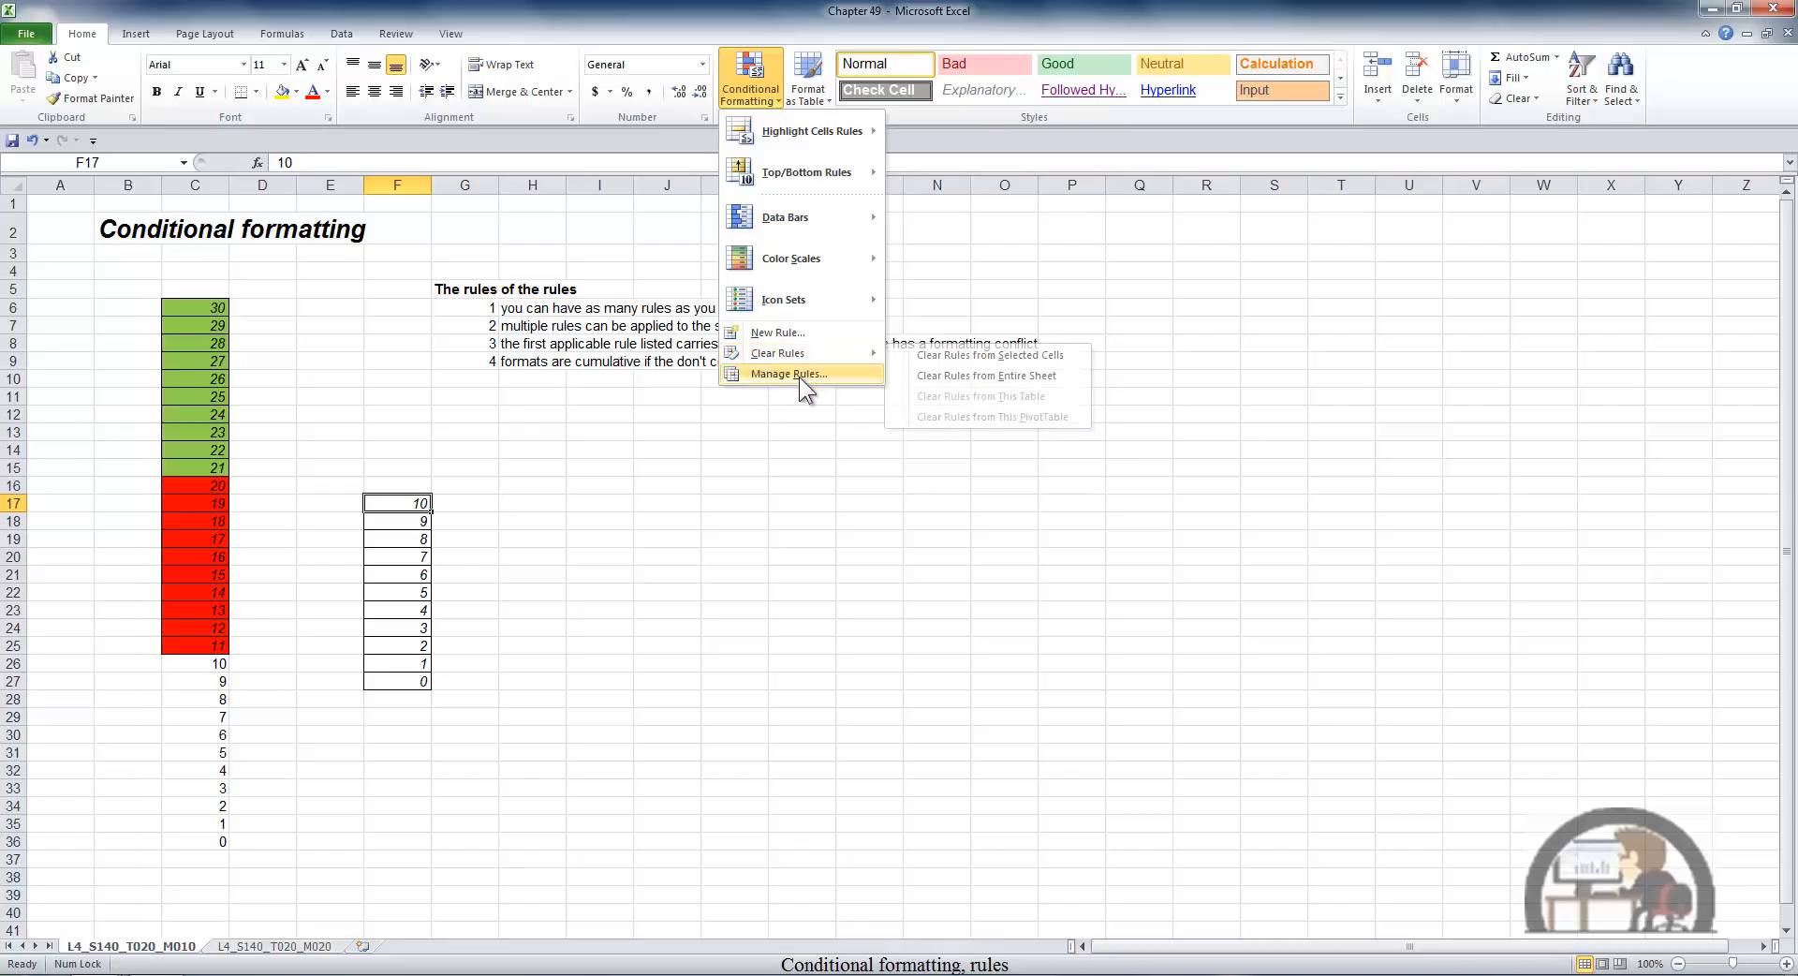
click(798, 376)
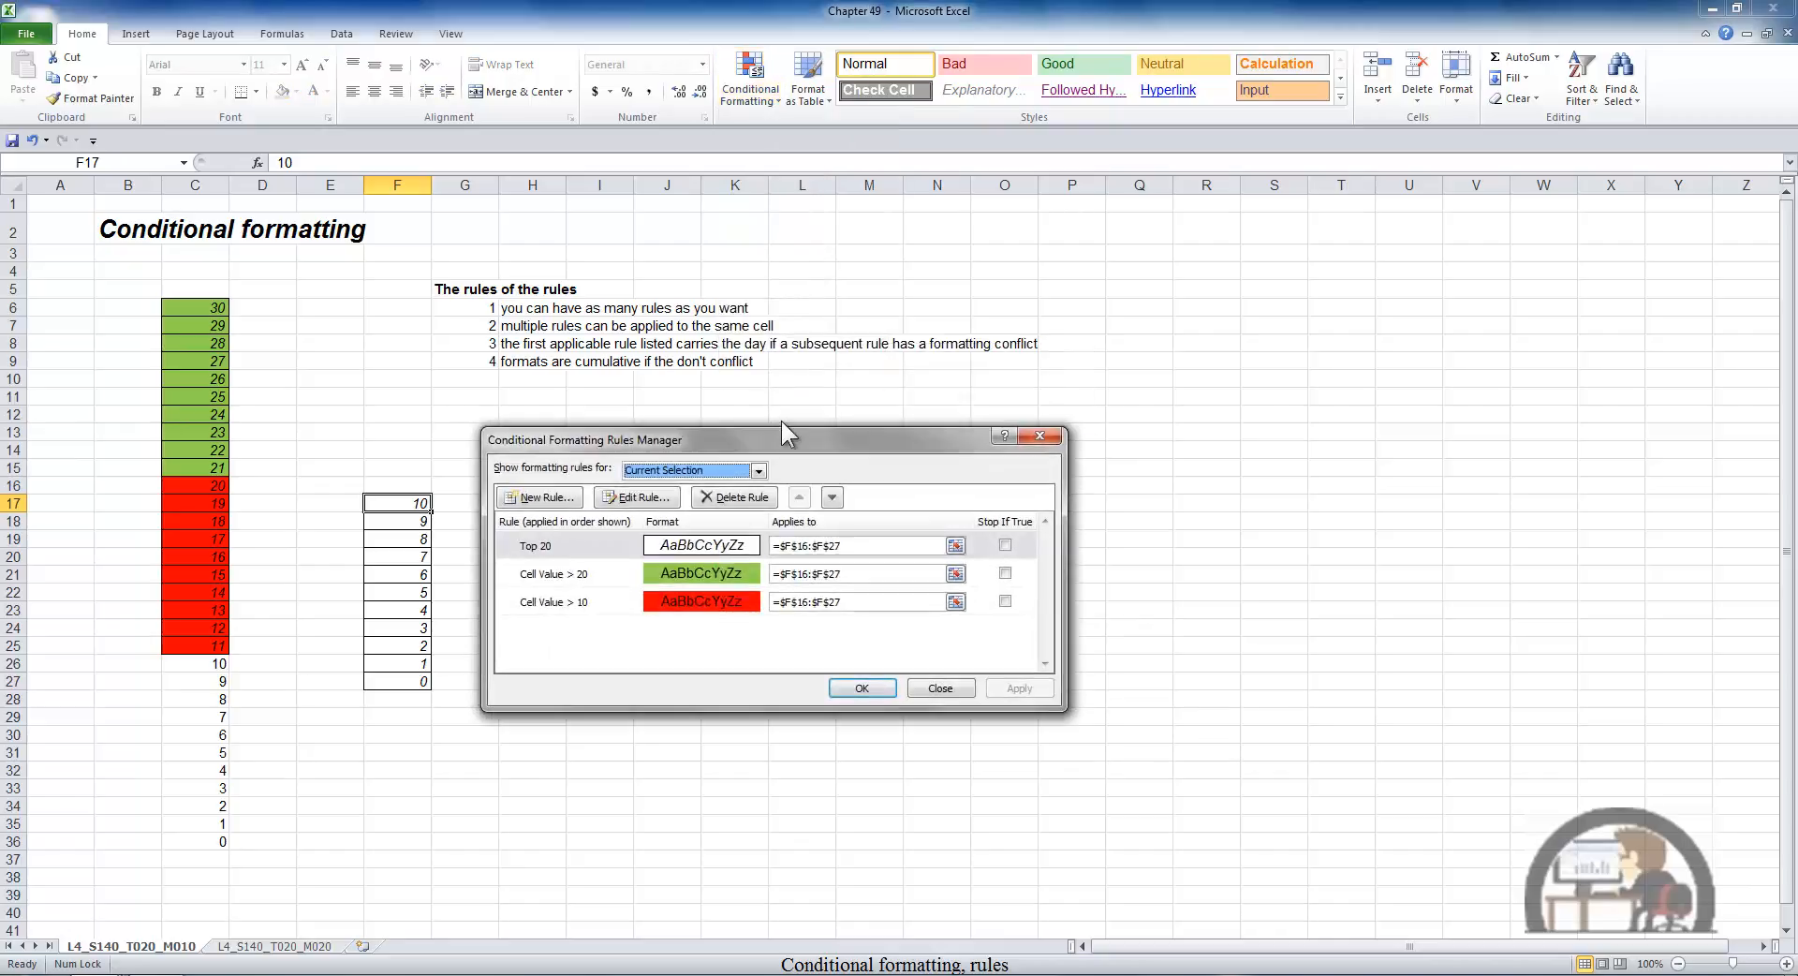
click(758, 470)
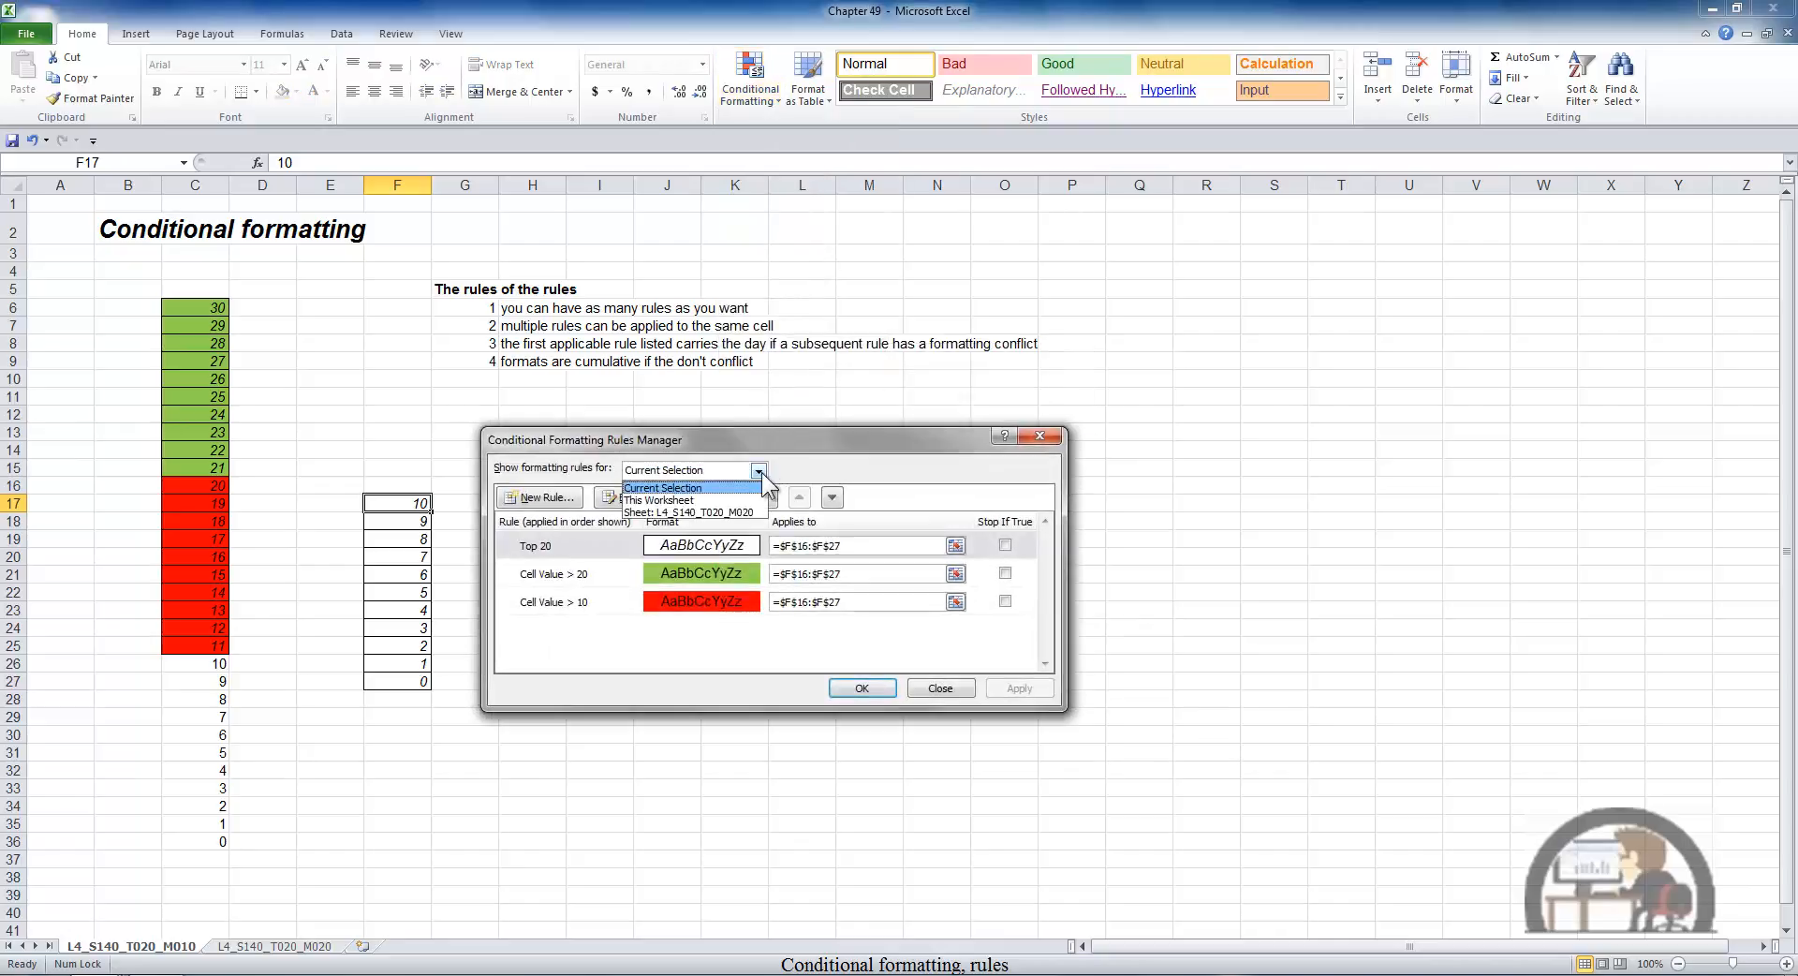
click(723, 500)
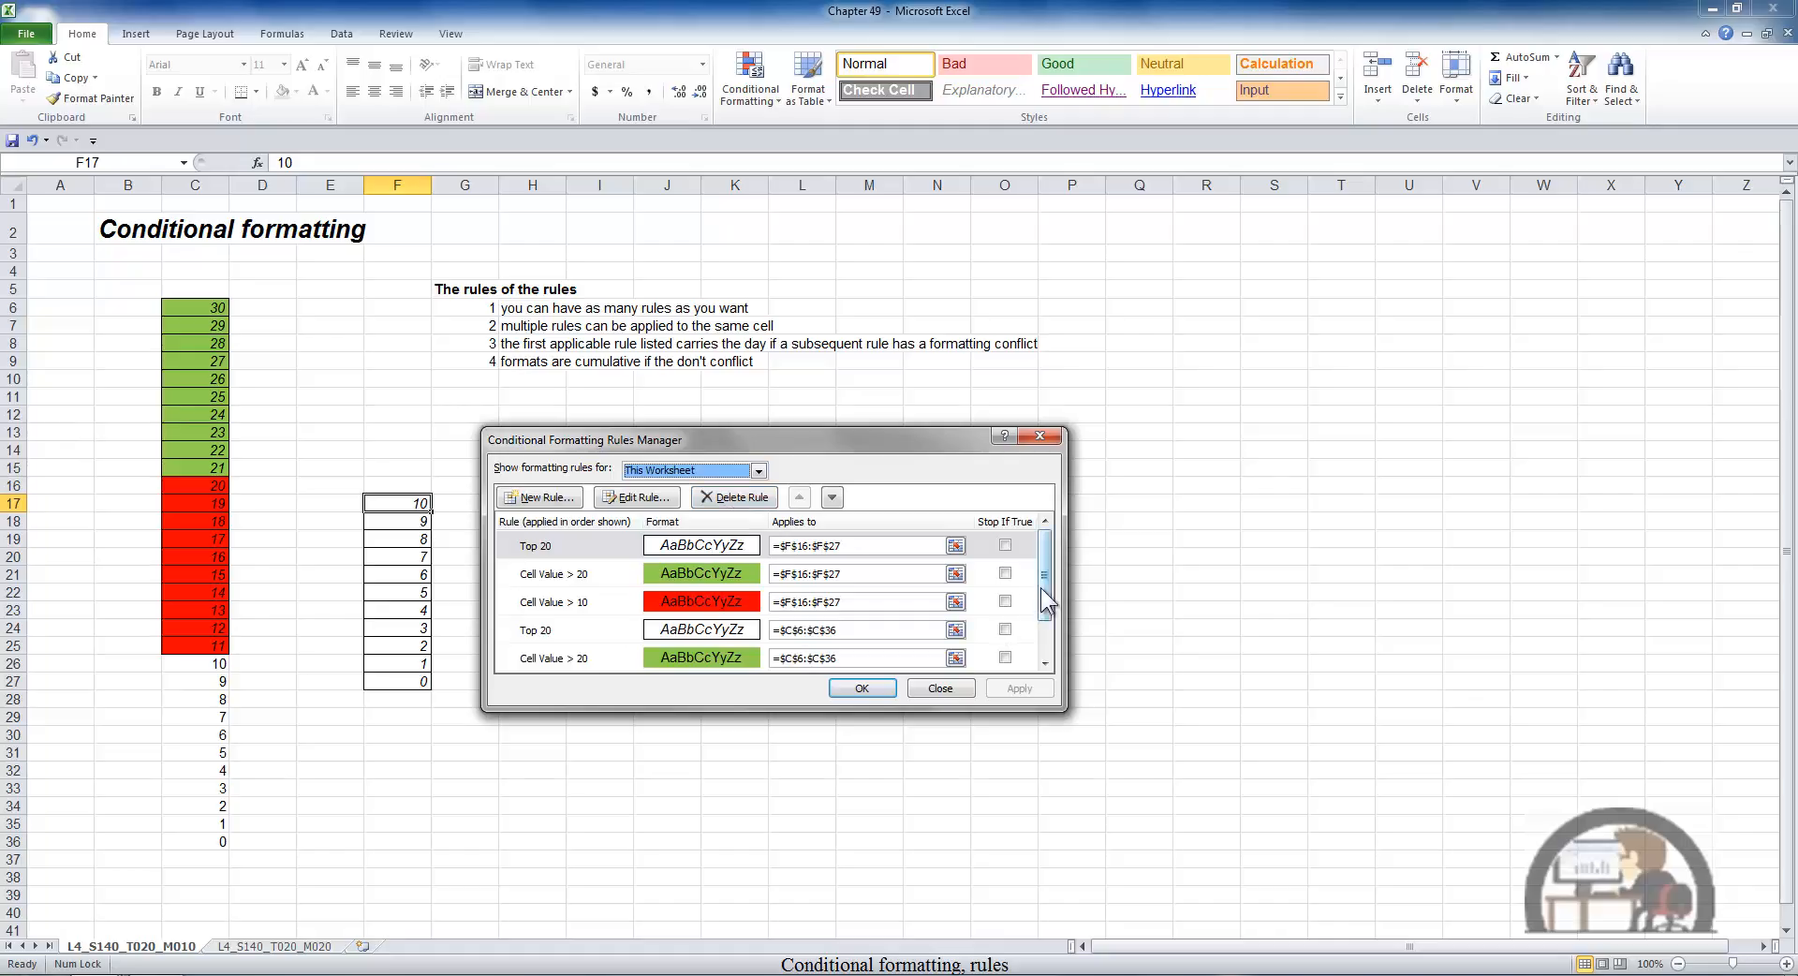
mouse_move(1044, 588)
mouse_down()
mouse_move(1050, 629)
mouse_move(1063, 576)
mouse_up()
click(940, 688)
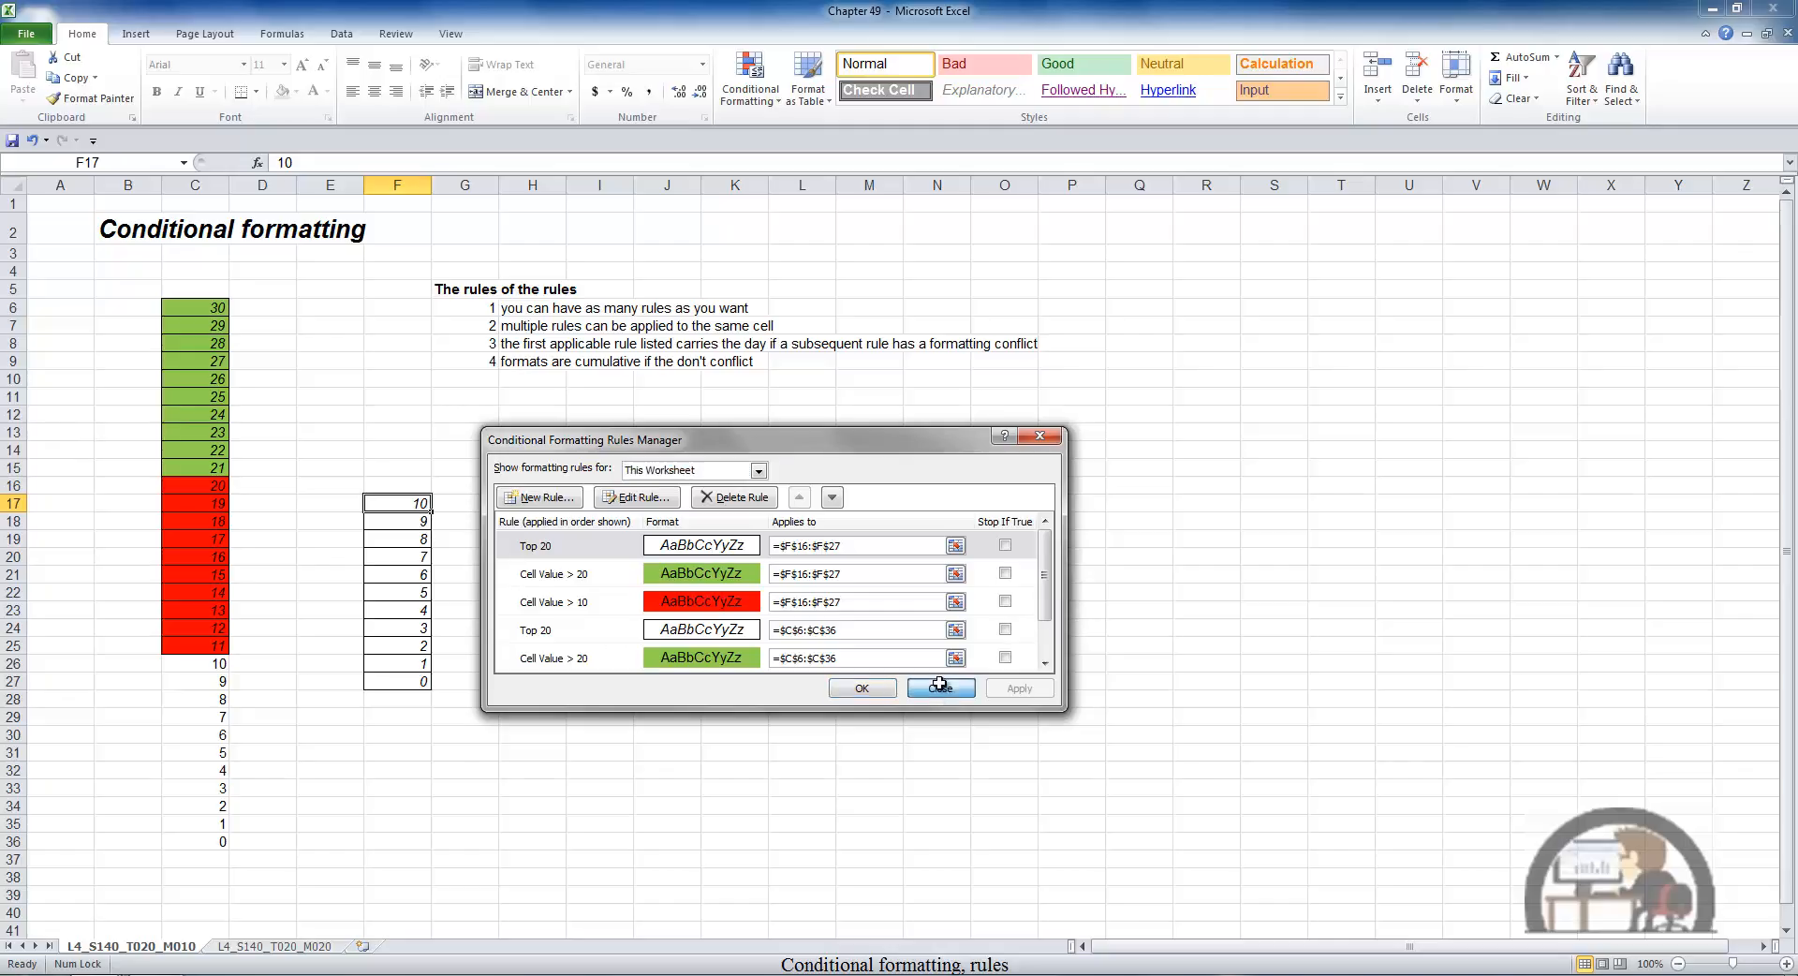
Clear the conditional formatting rules from the entire sheet and select cell C6
click(755, 80)
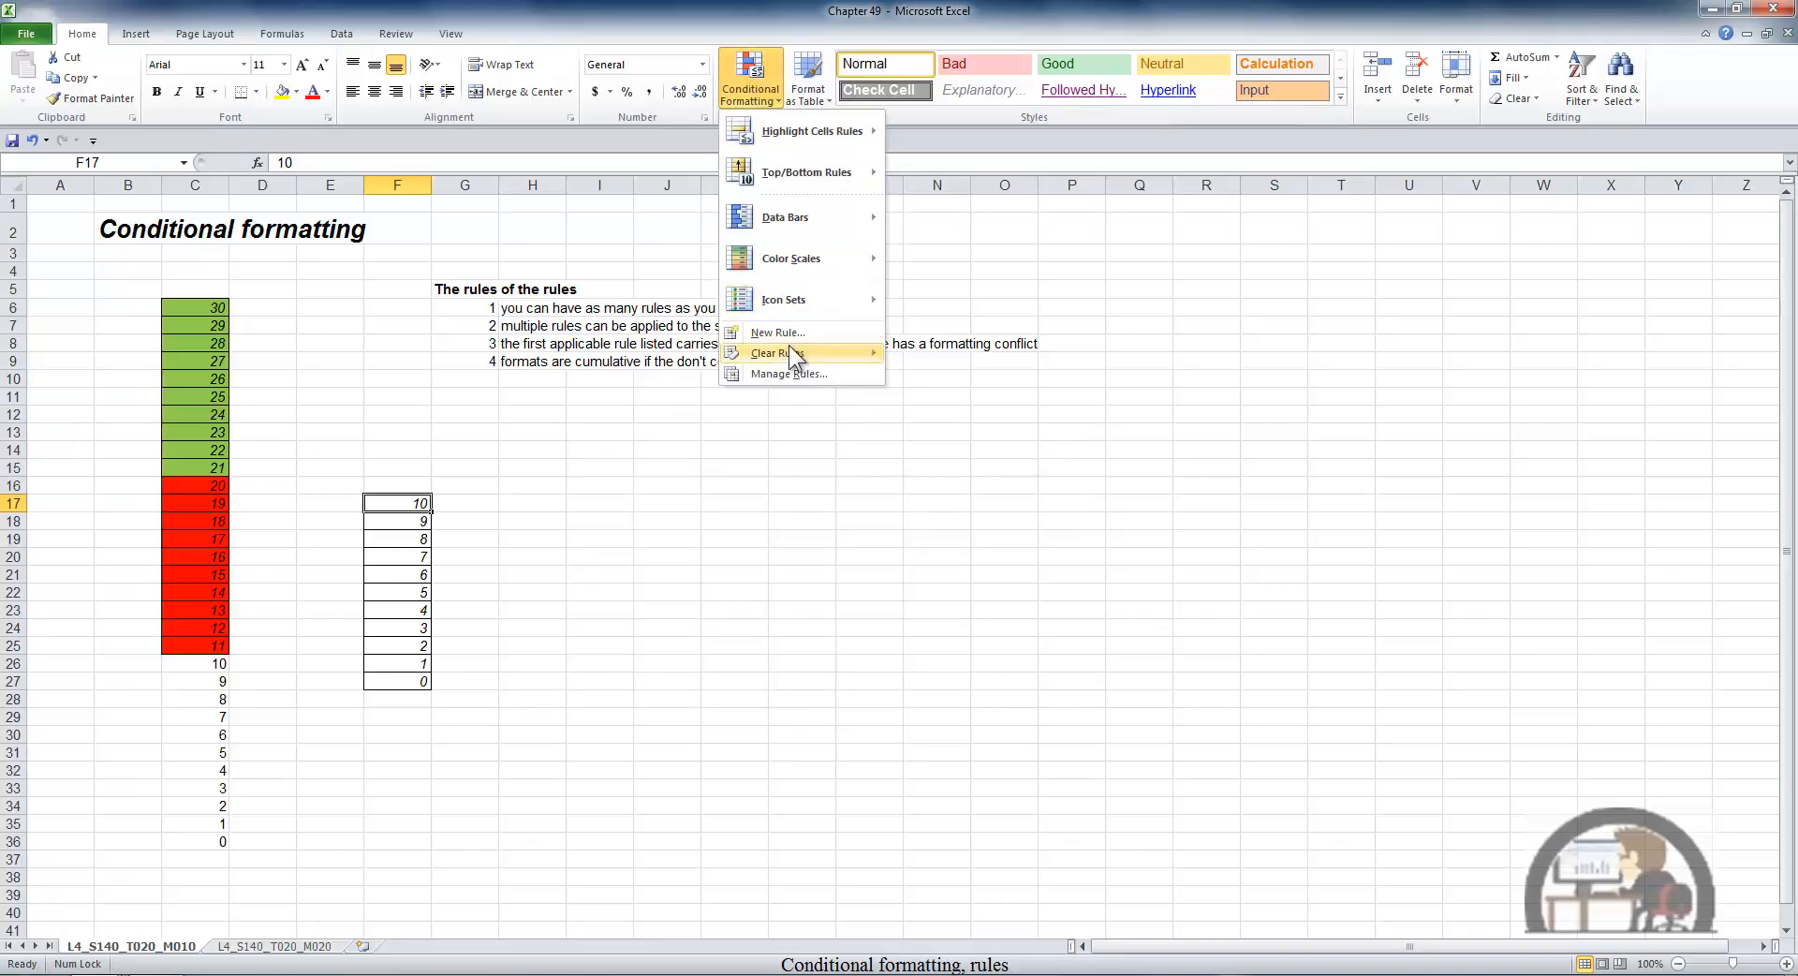
mouse_move(789, 352)
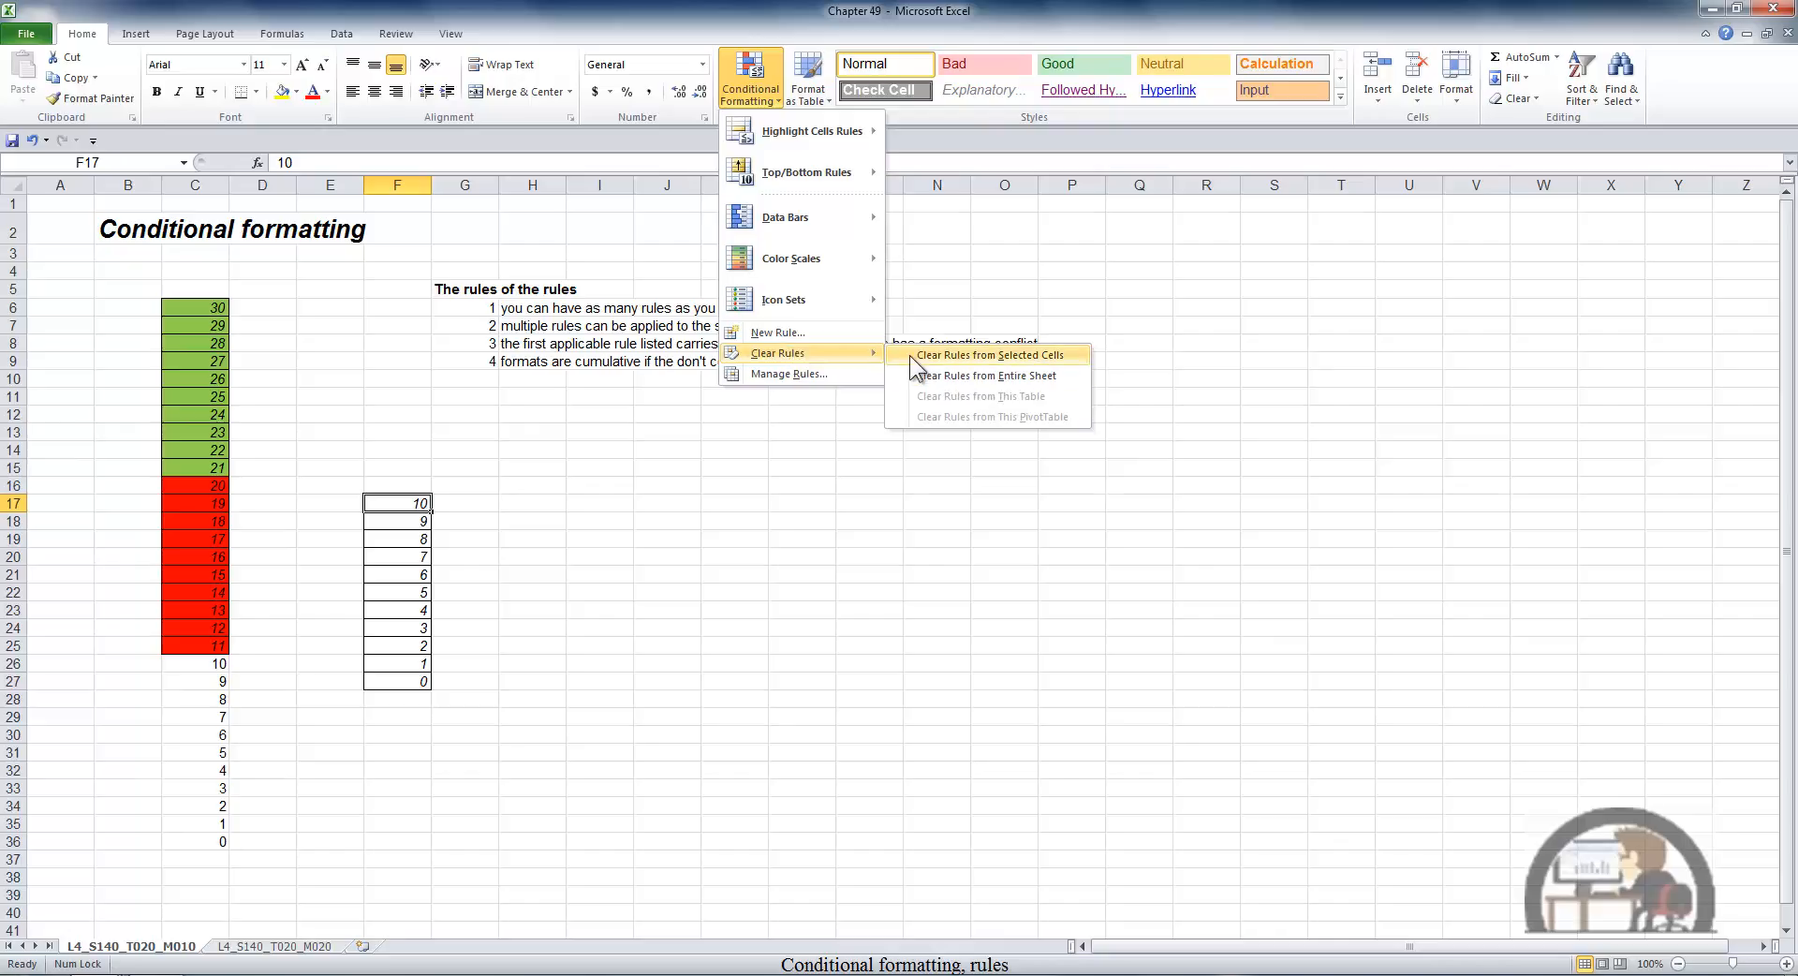
click(958, 375)
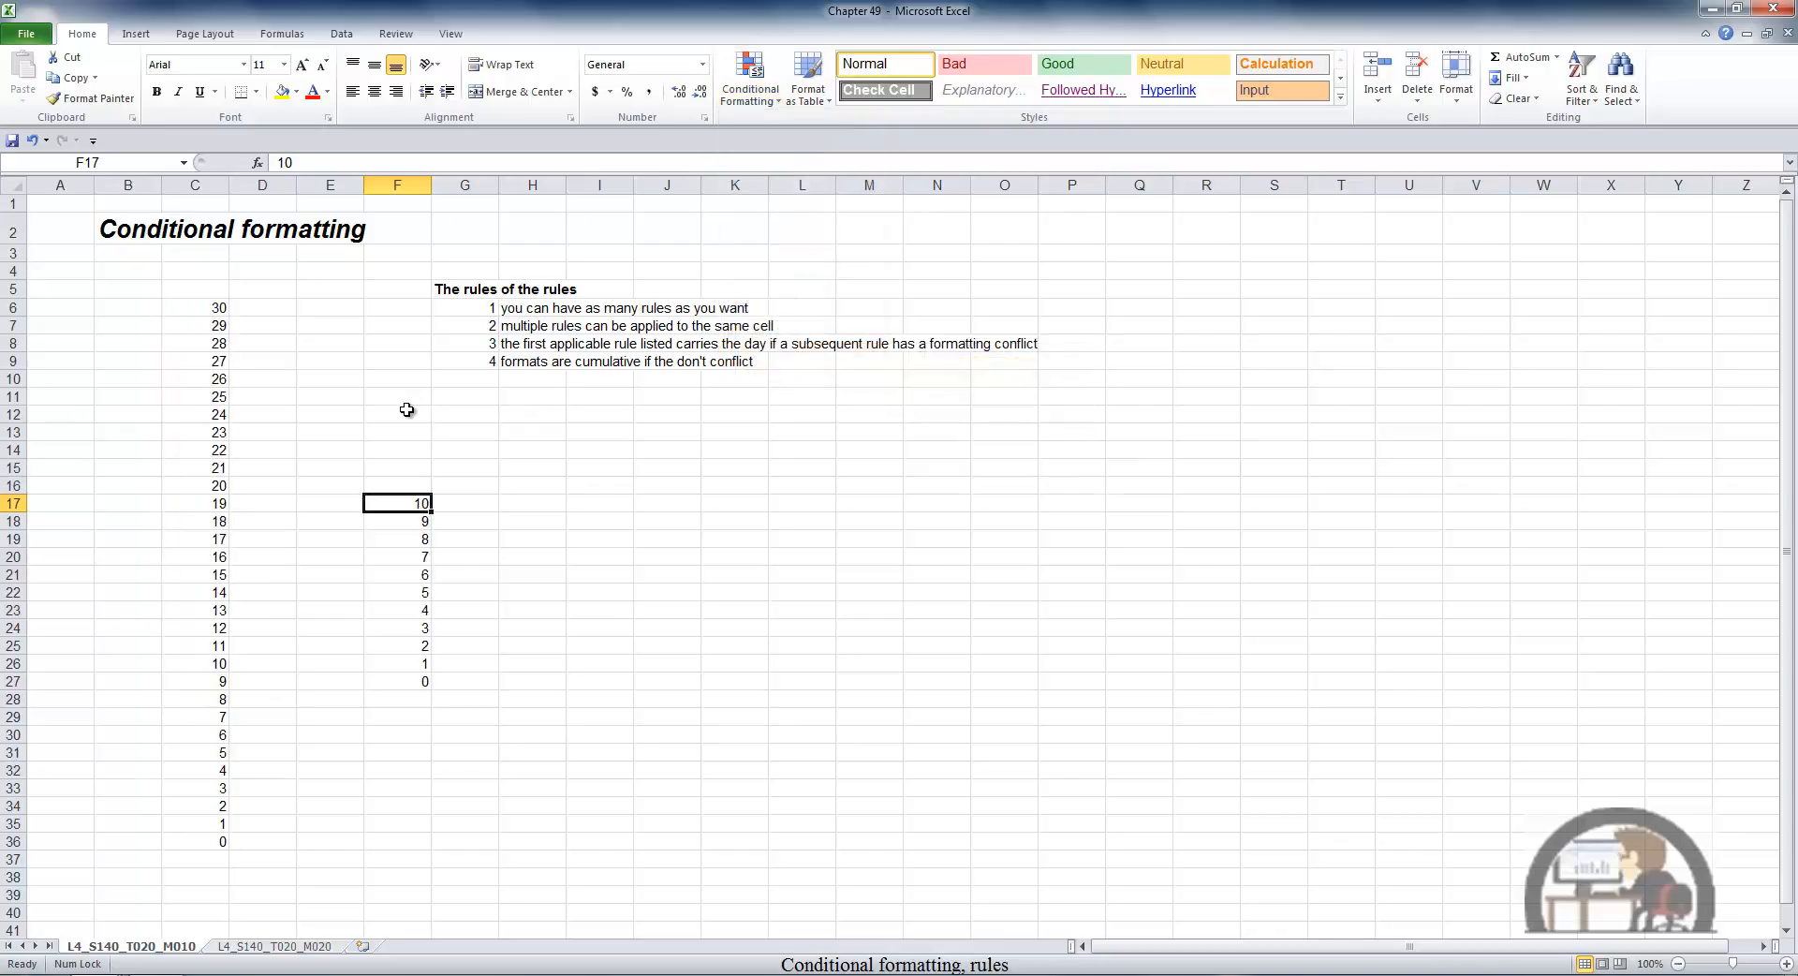
click(405, 411)
click(195, 307)
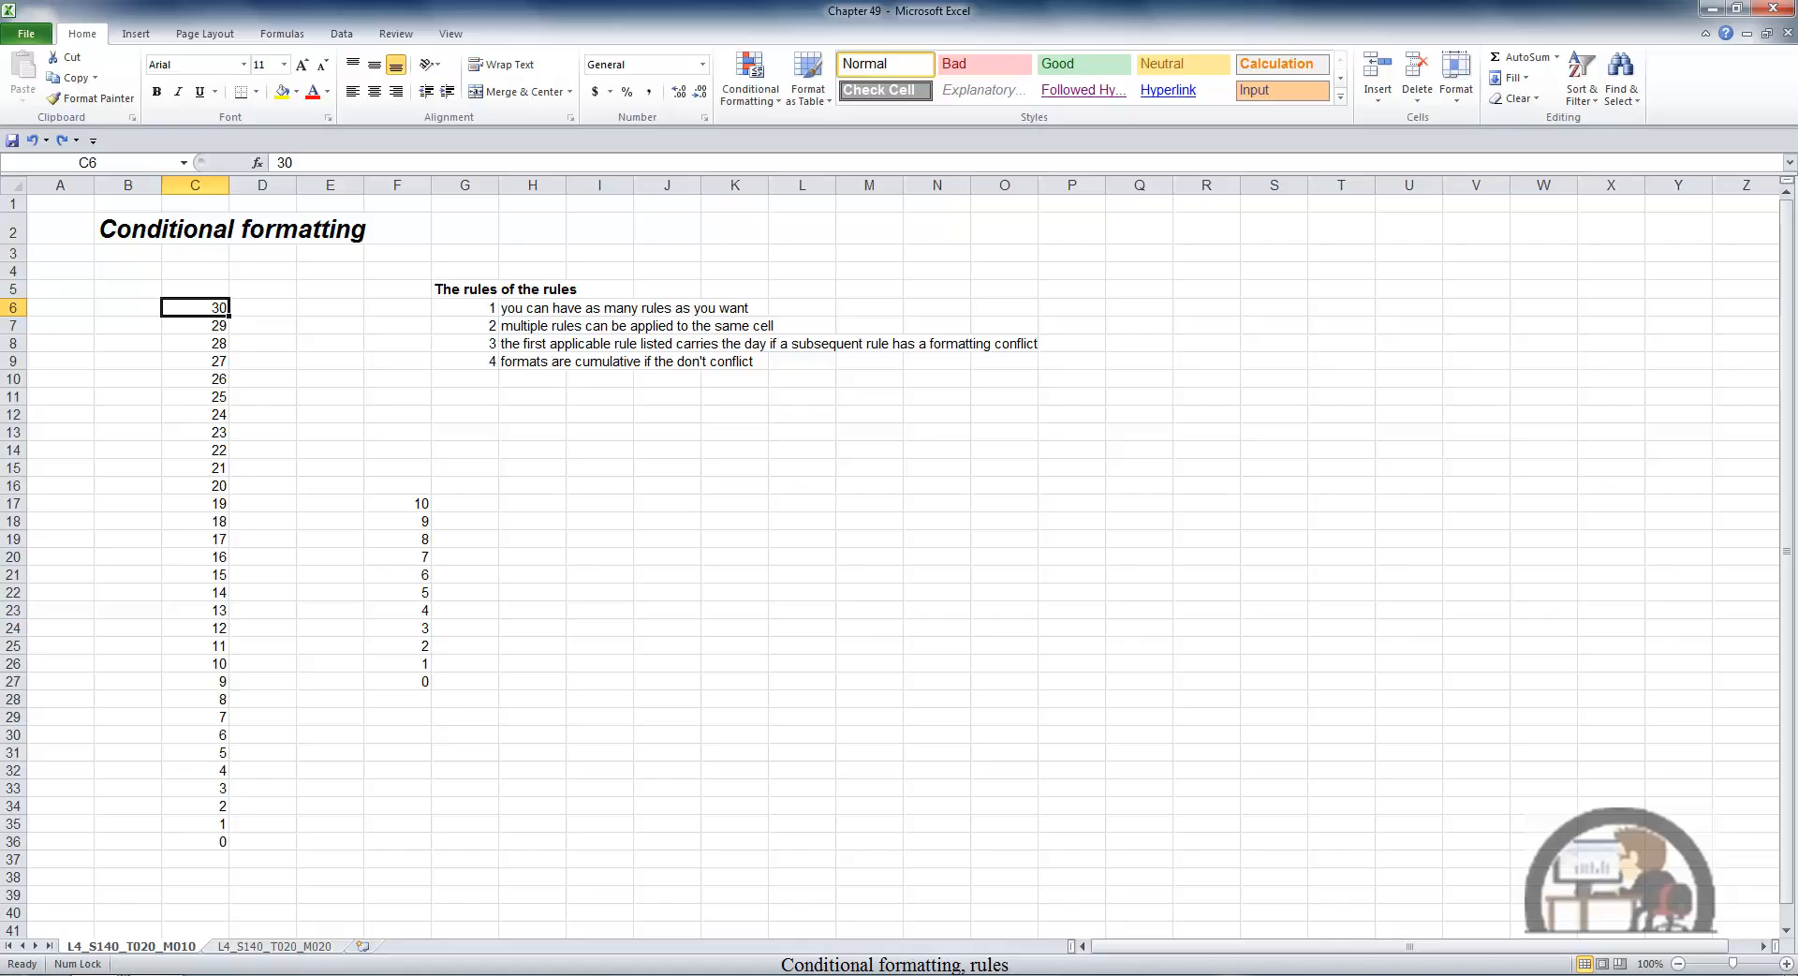
Add blue gradient-fill data bars to the values in cells C6:C36
key(ctrl+shift+Down)
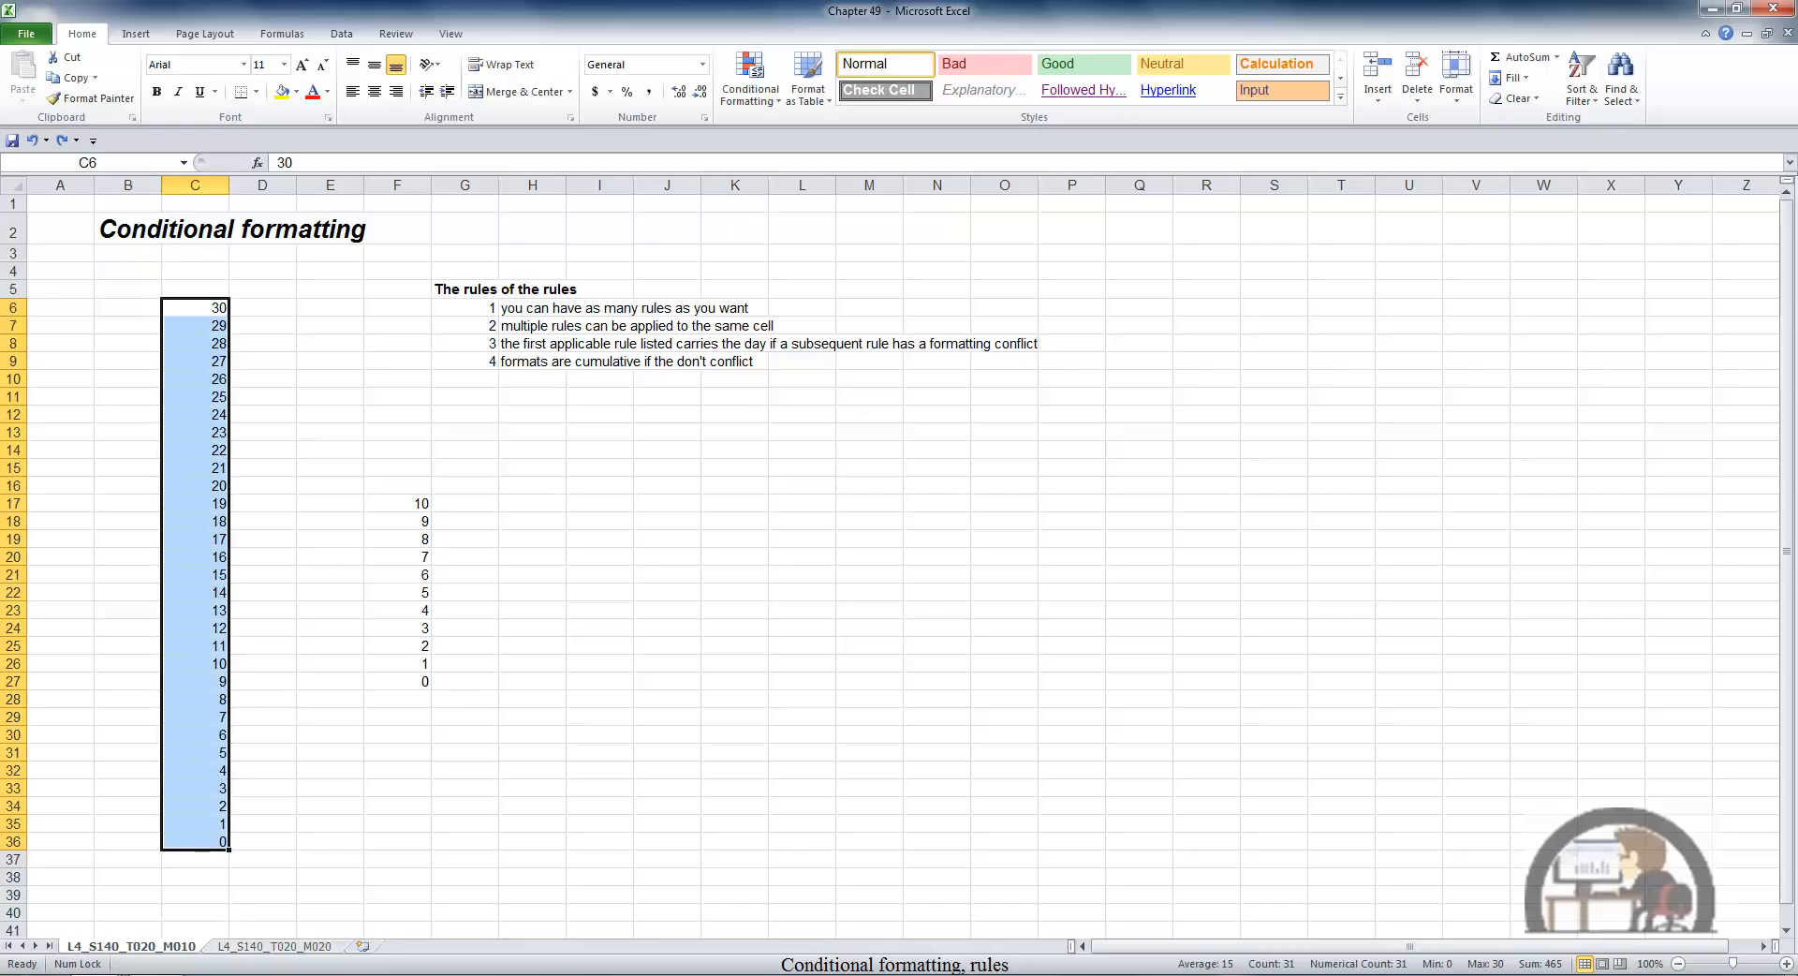
click(764, 82)
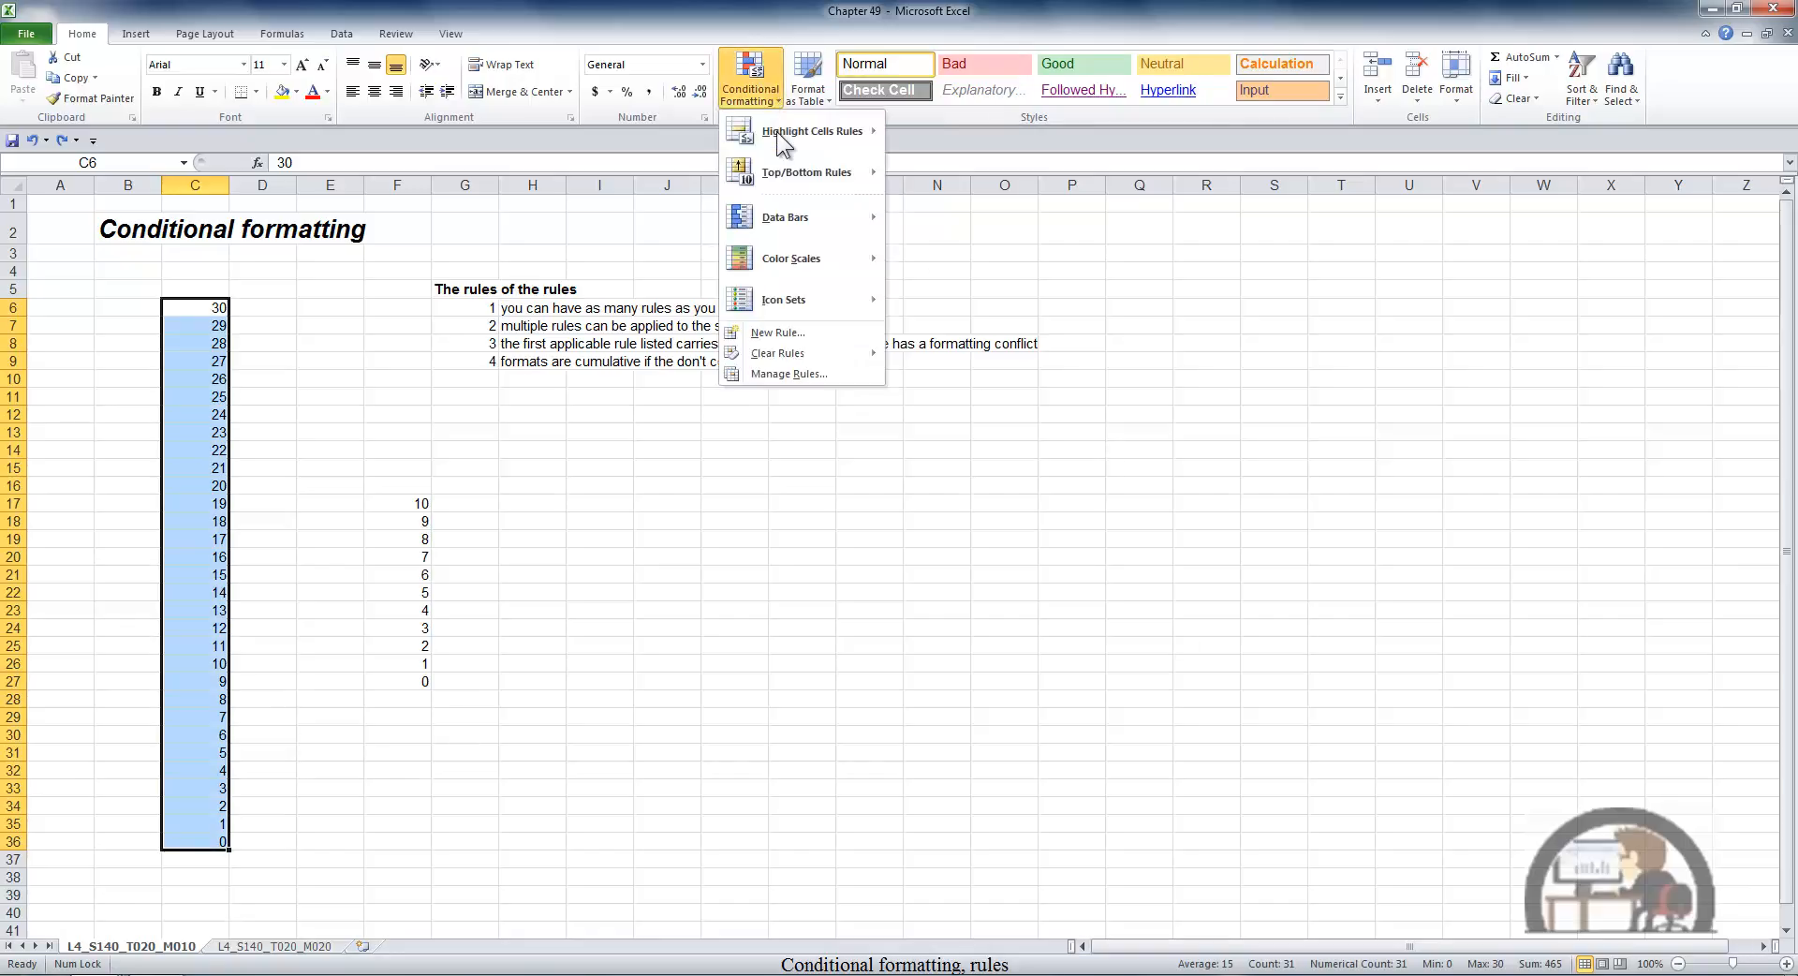
mouse_move(778, 221)
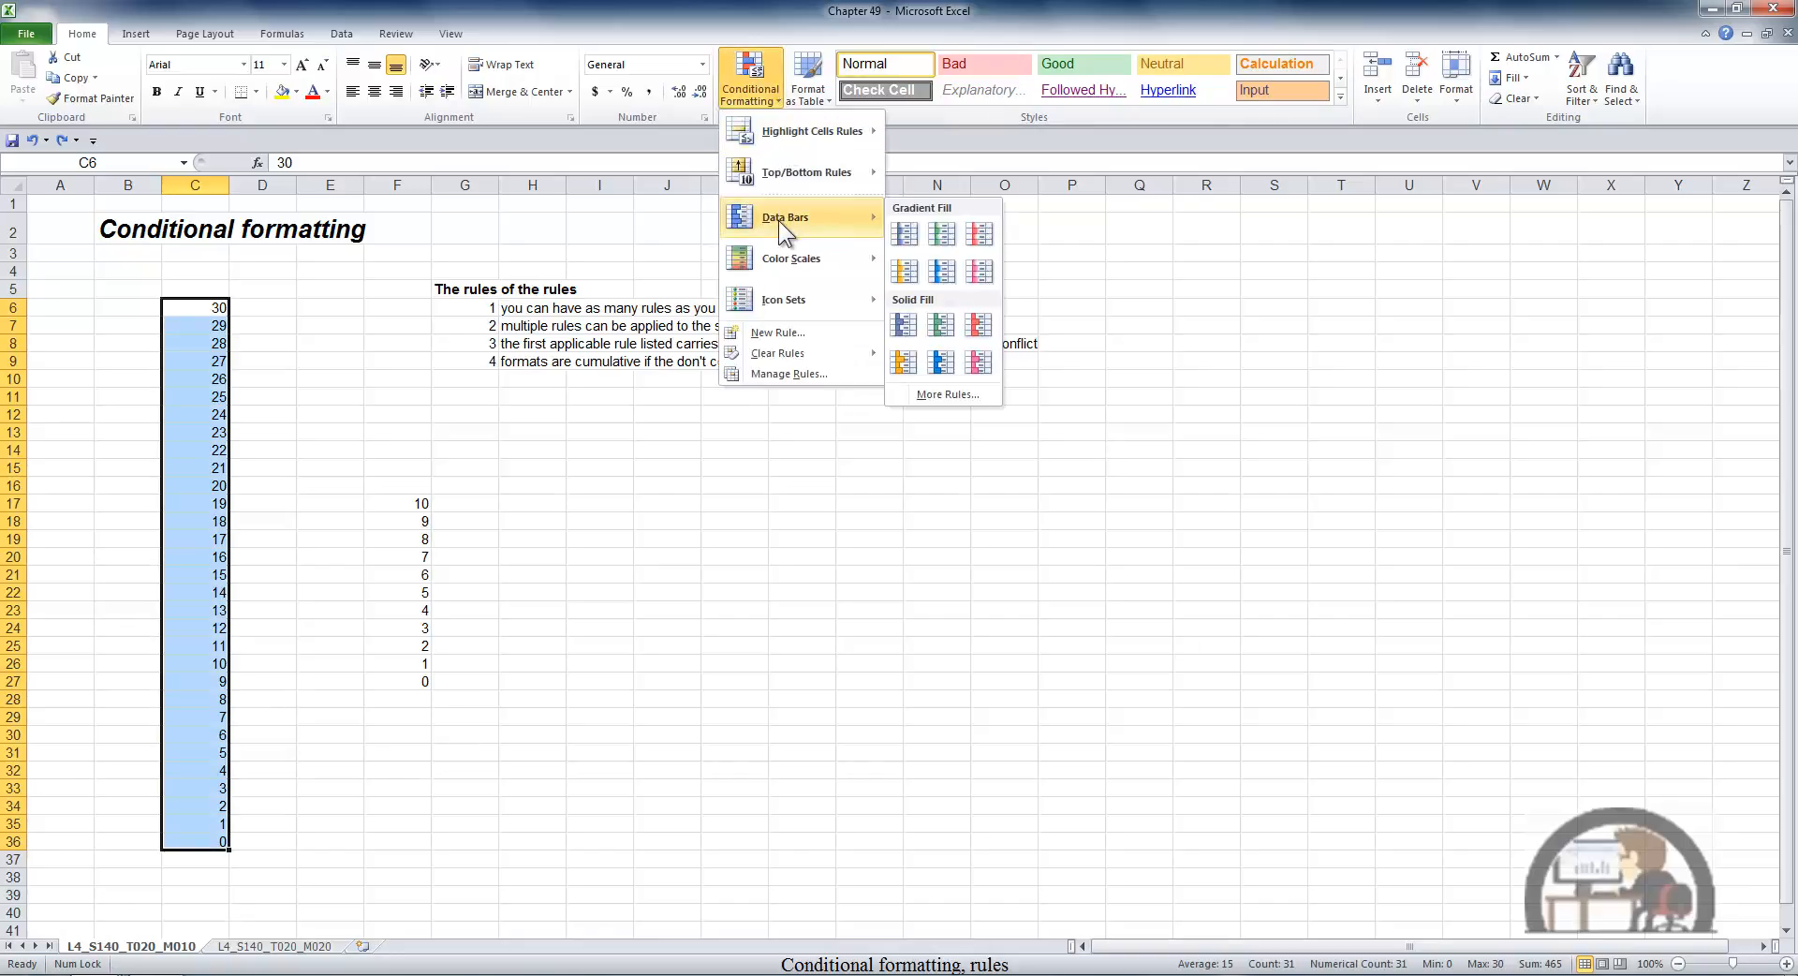
click(903, 233)
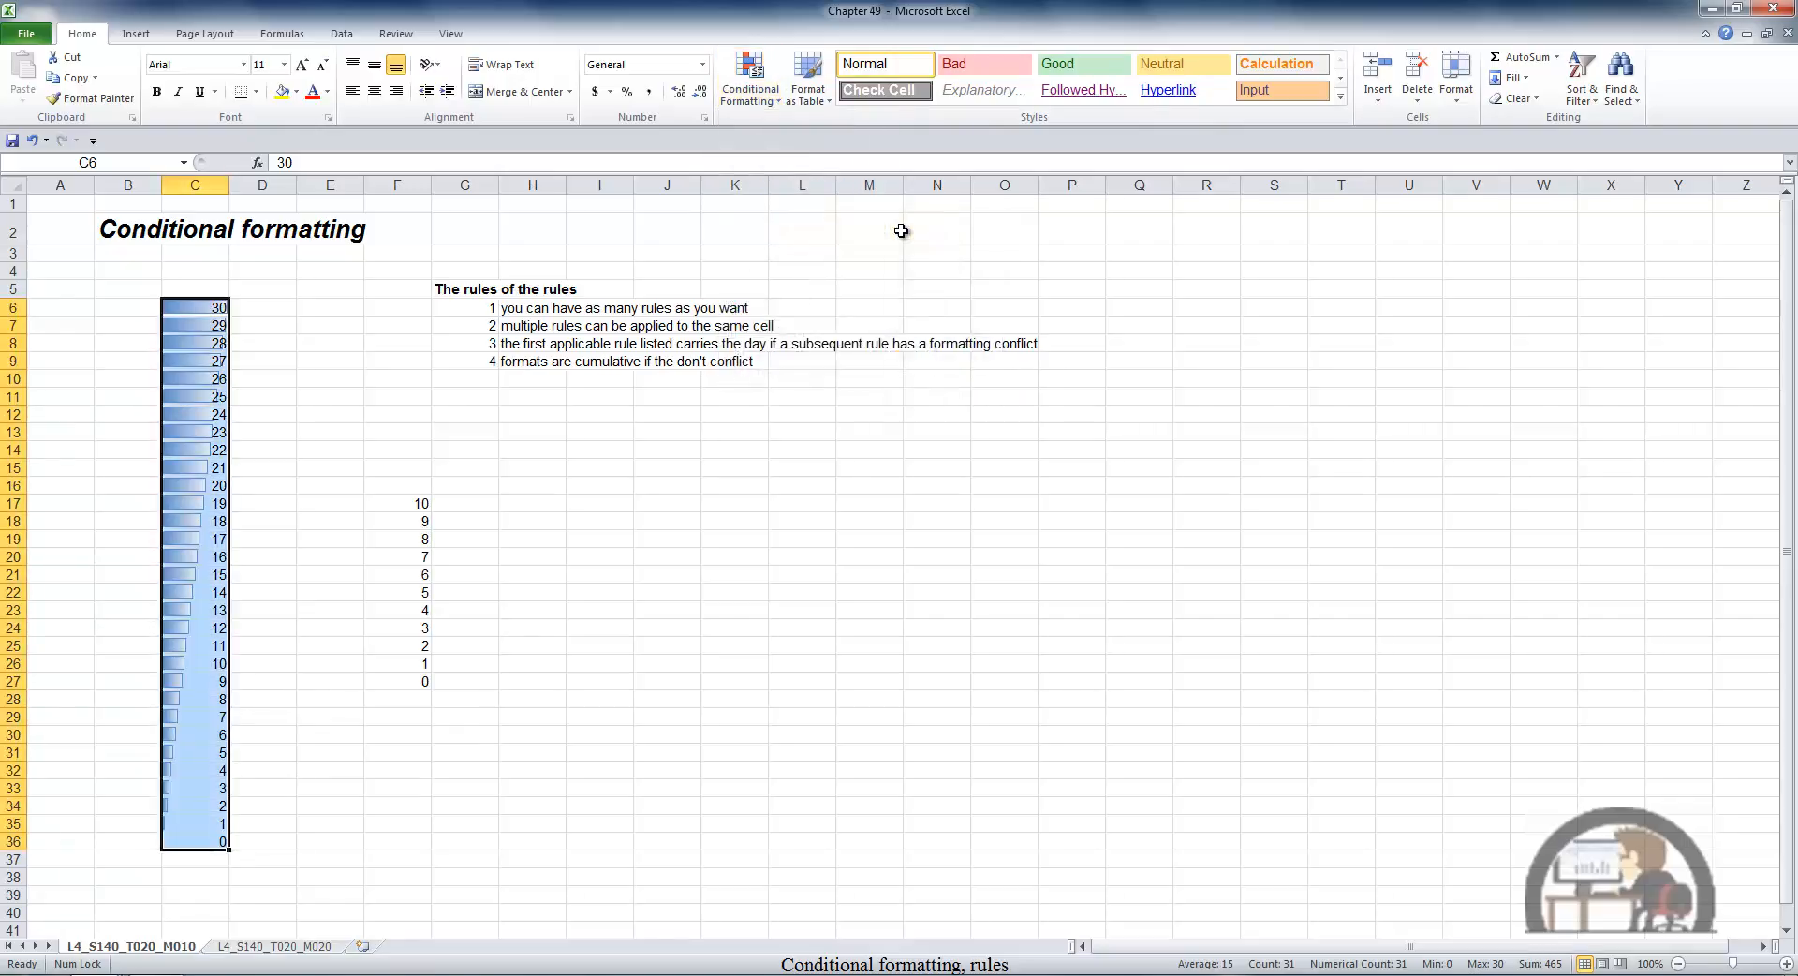
Add a Bottom 50% conditional formatting rule to C6:C36 using a custom format with no formatting set
click(749, 77)
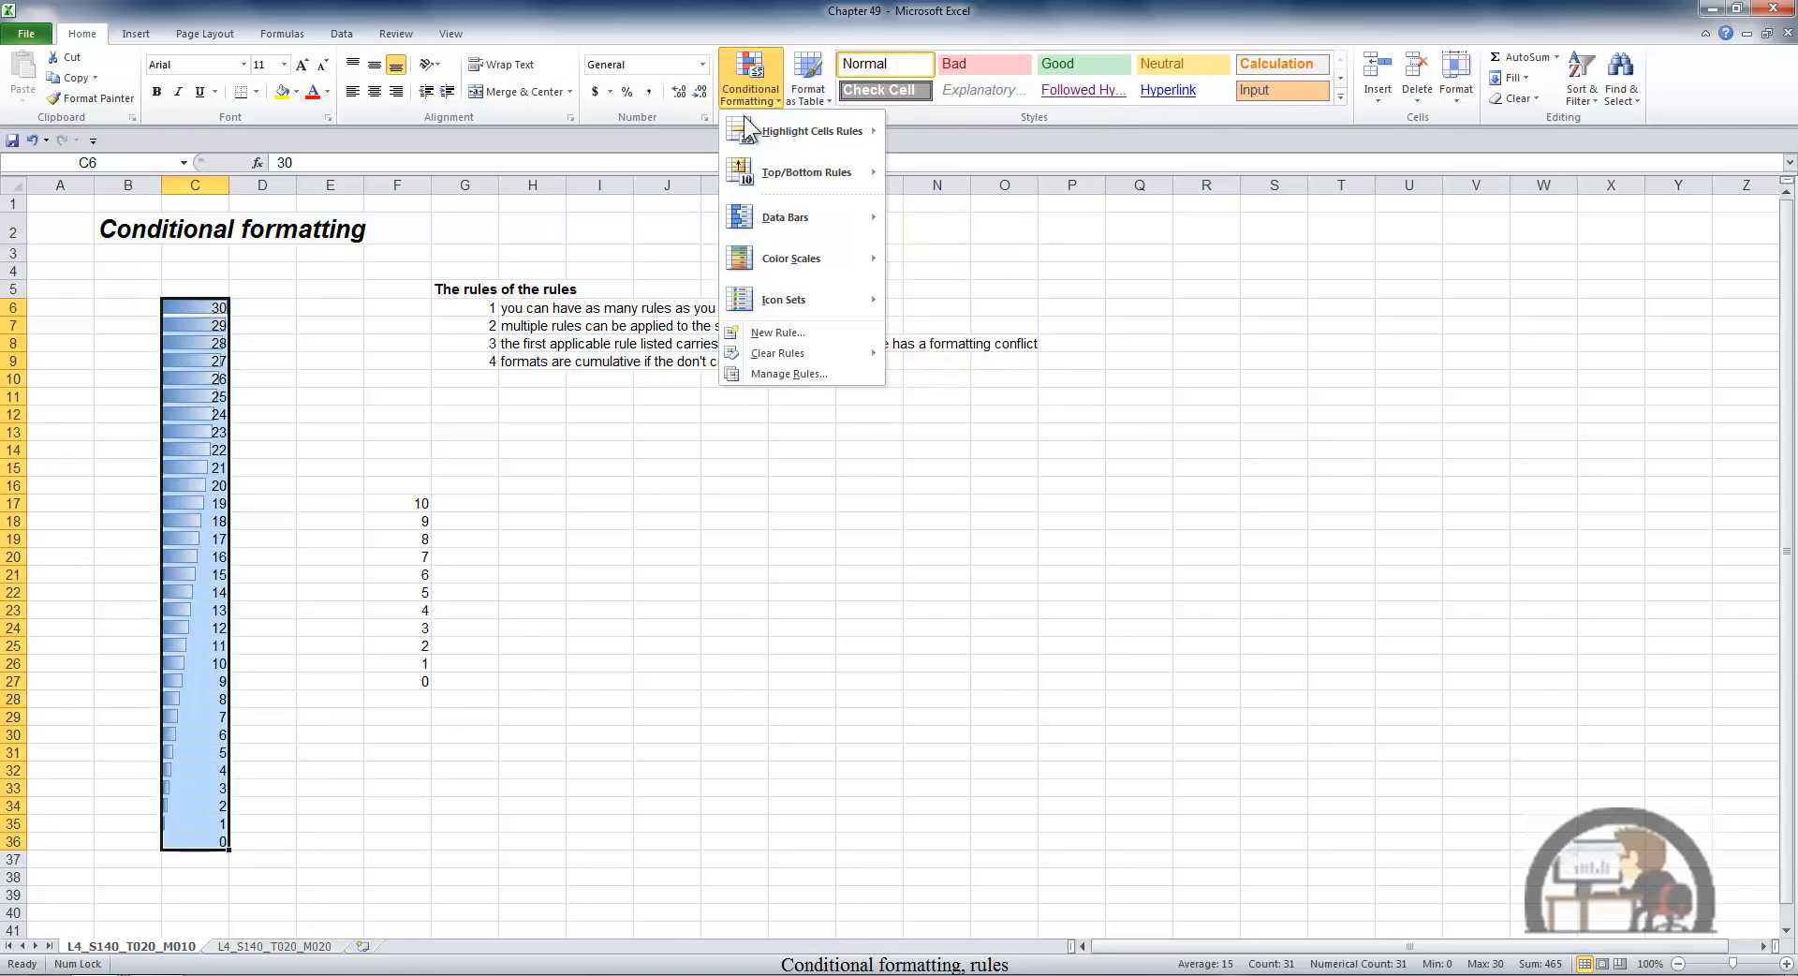
mouse_move(772, 171)
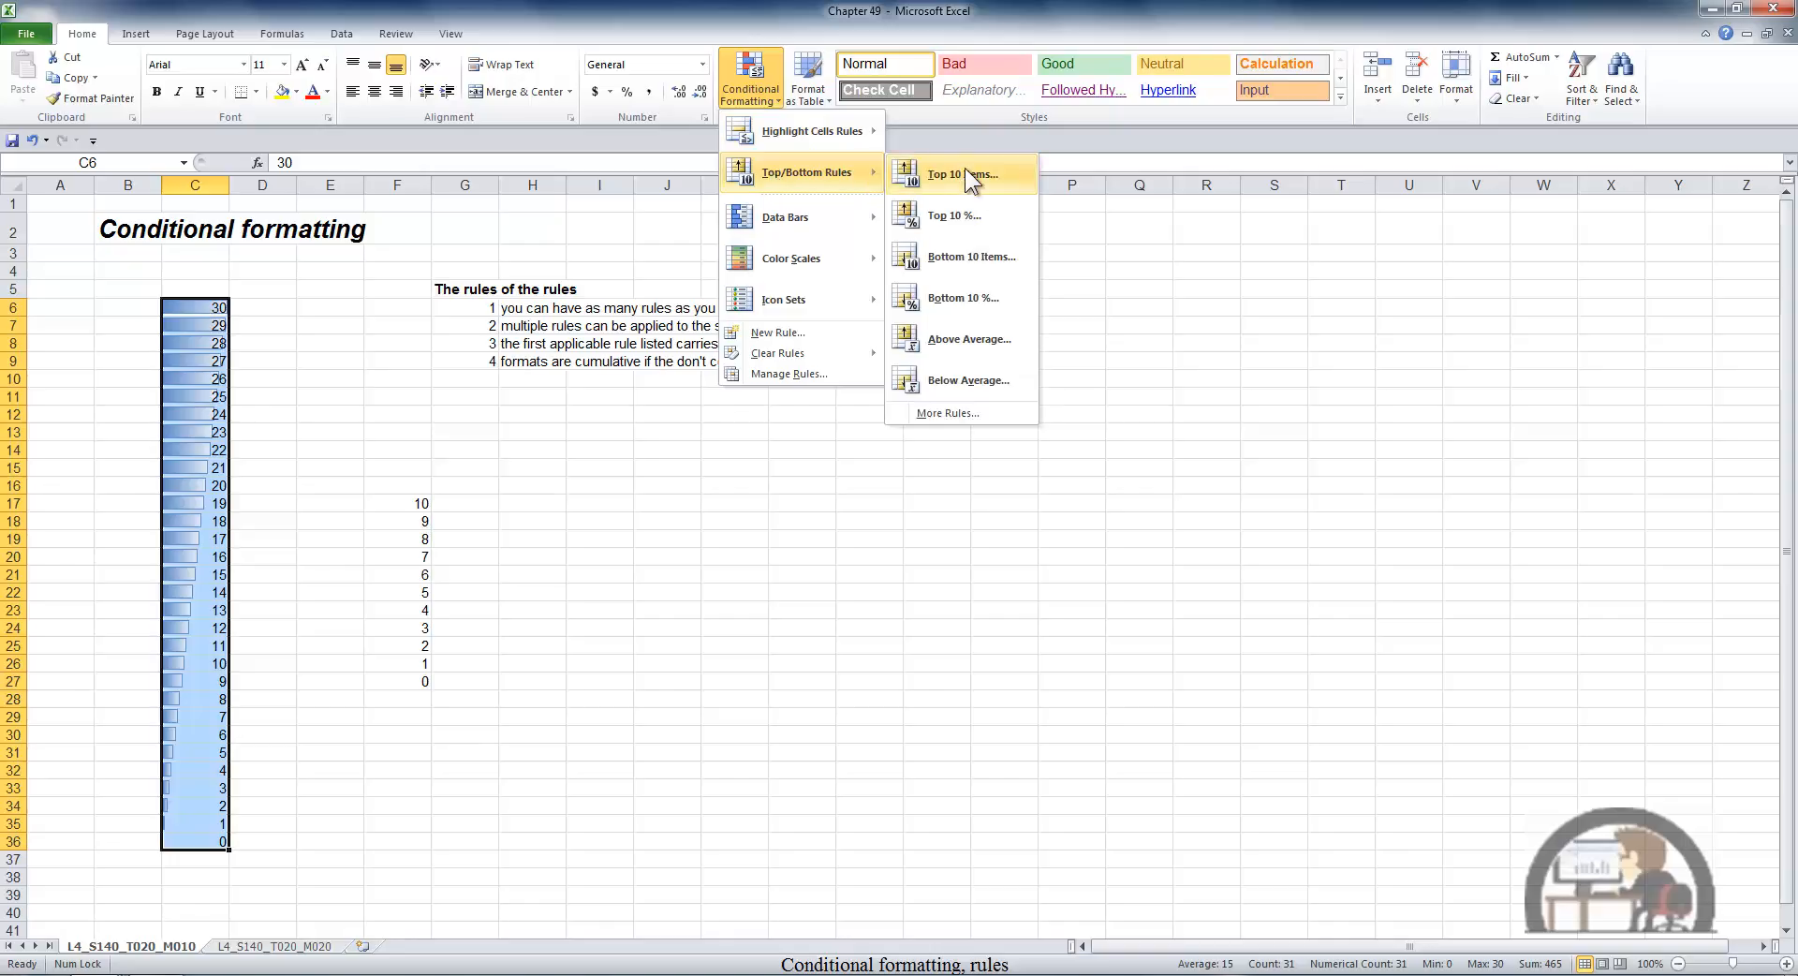
click(948, 296)
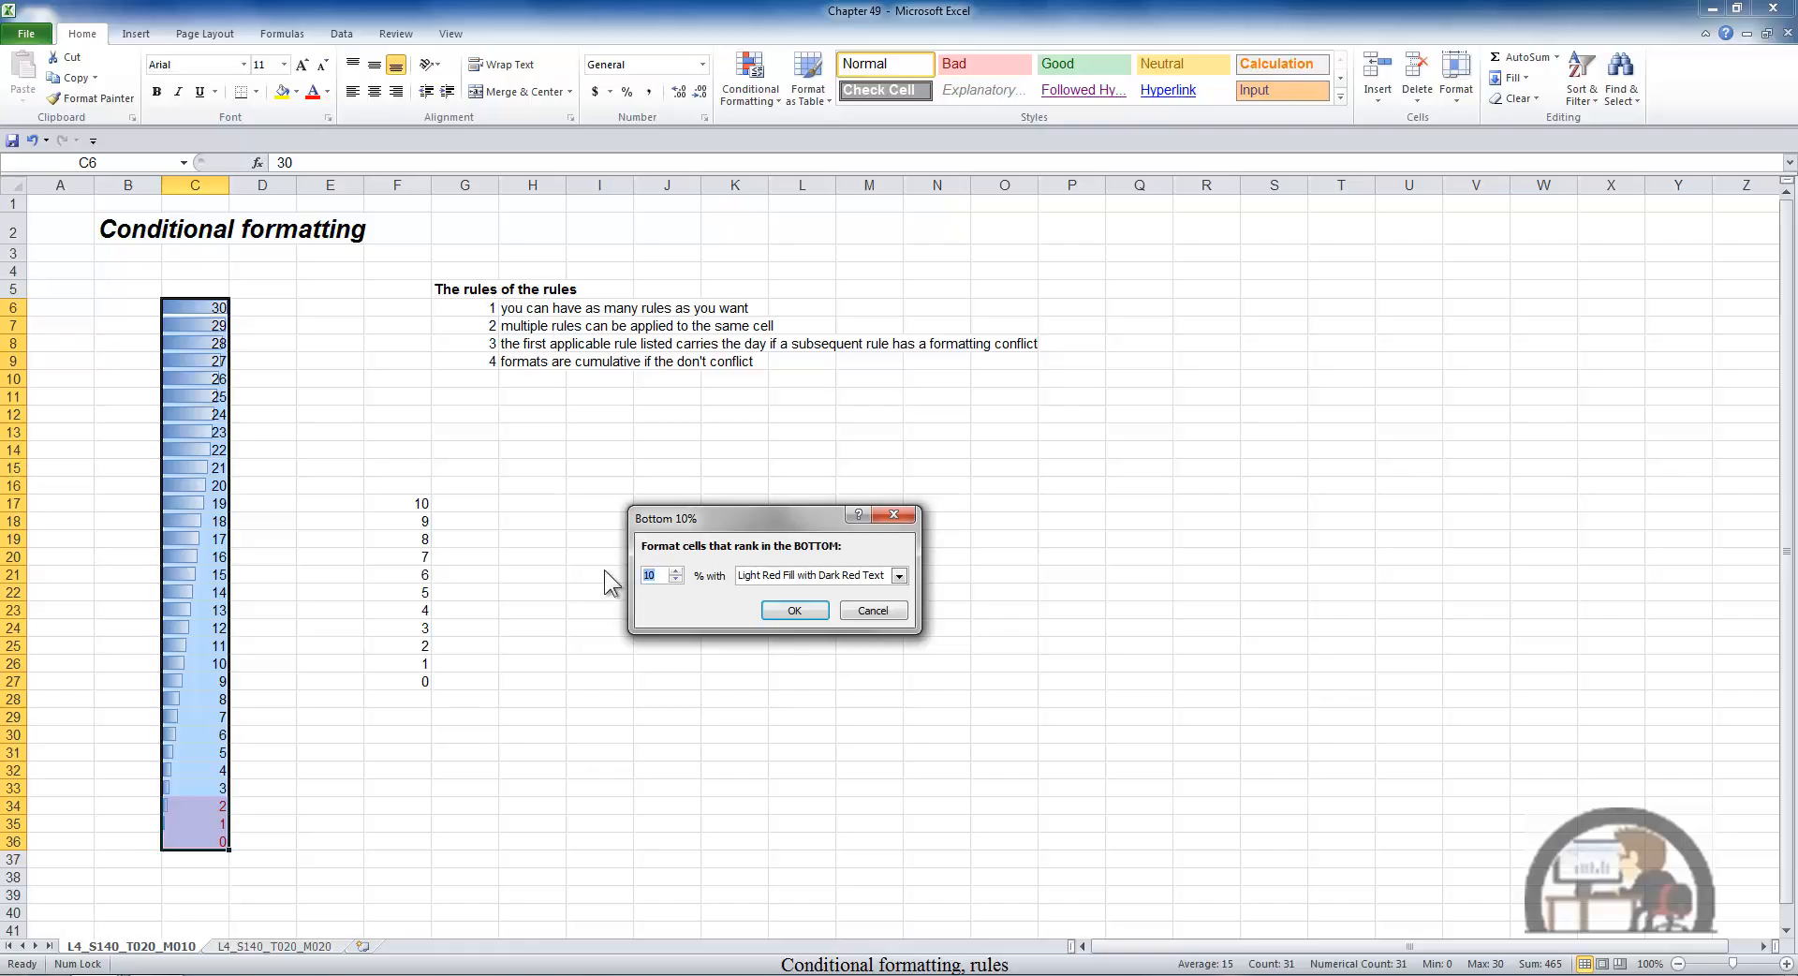
text(50)
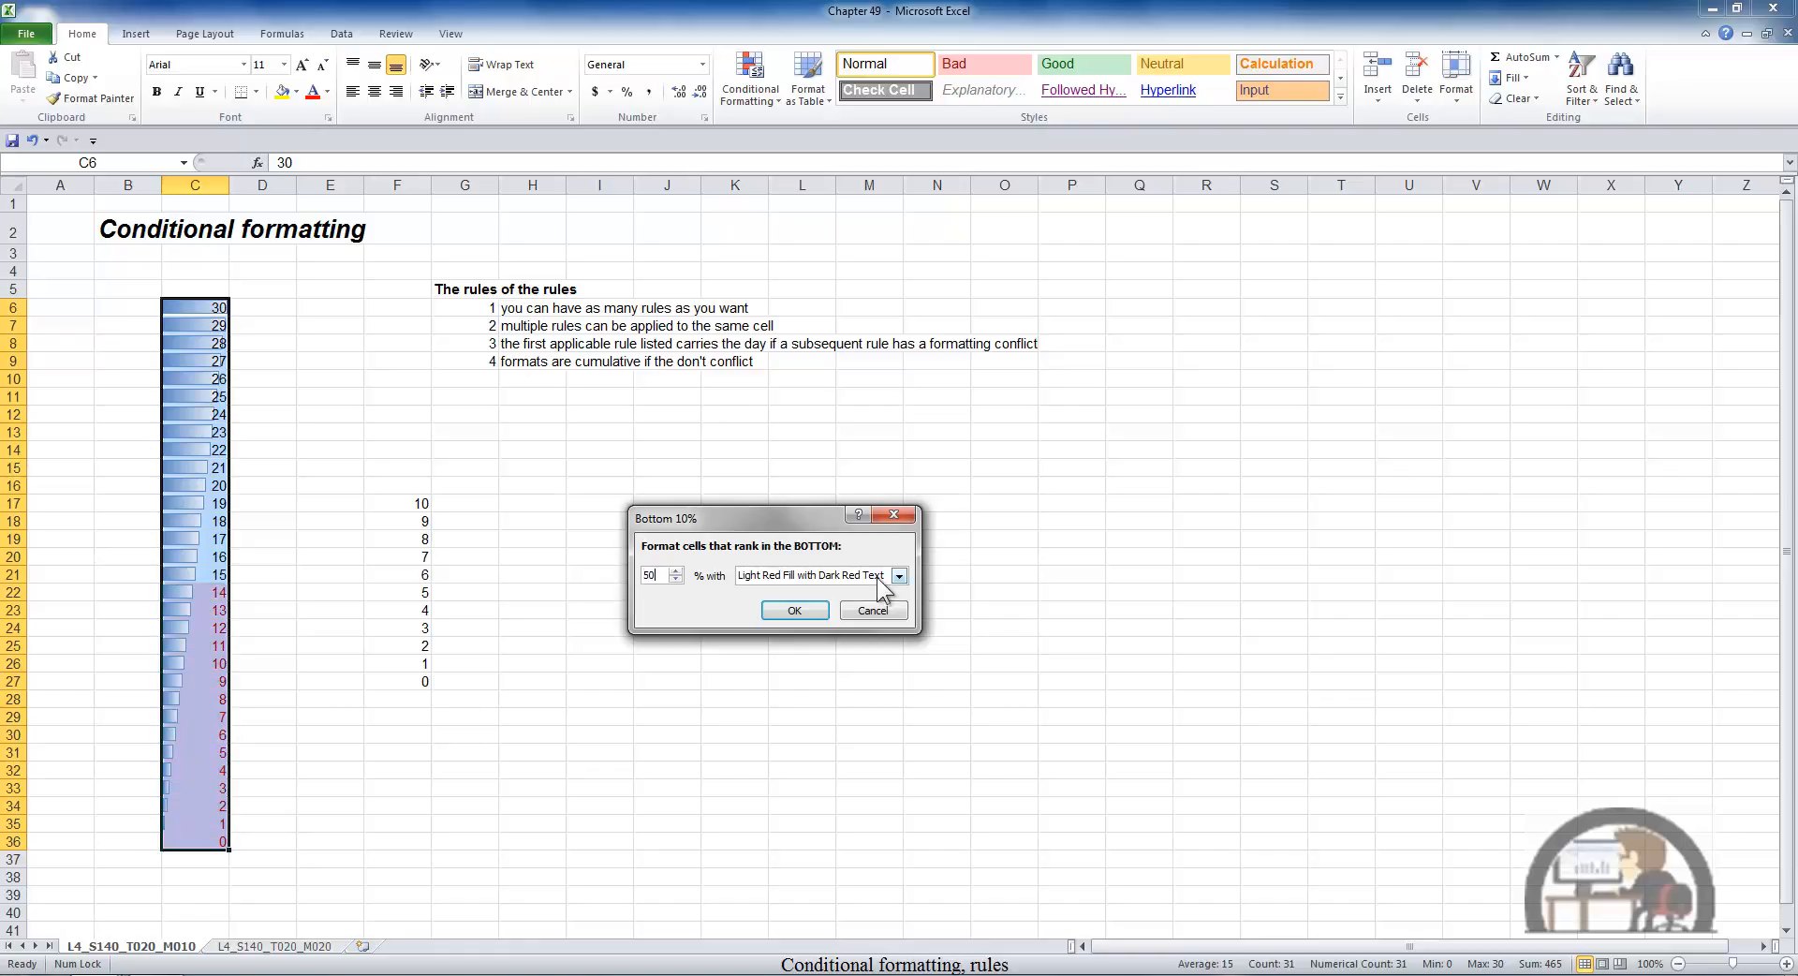
click(898, 575)
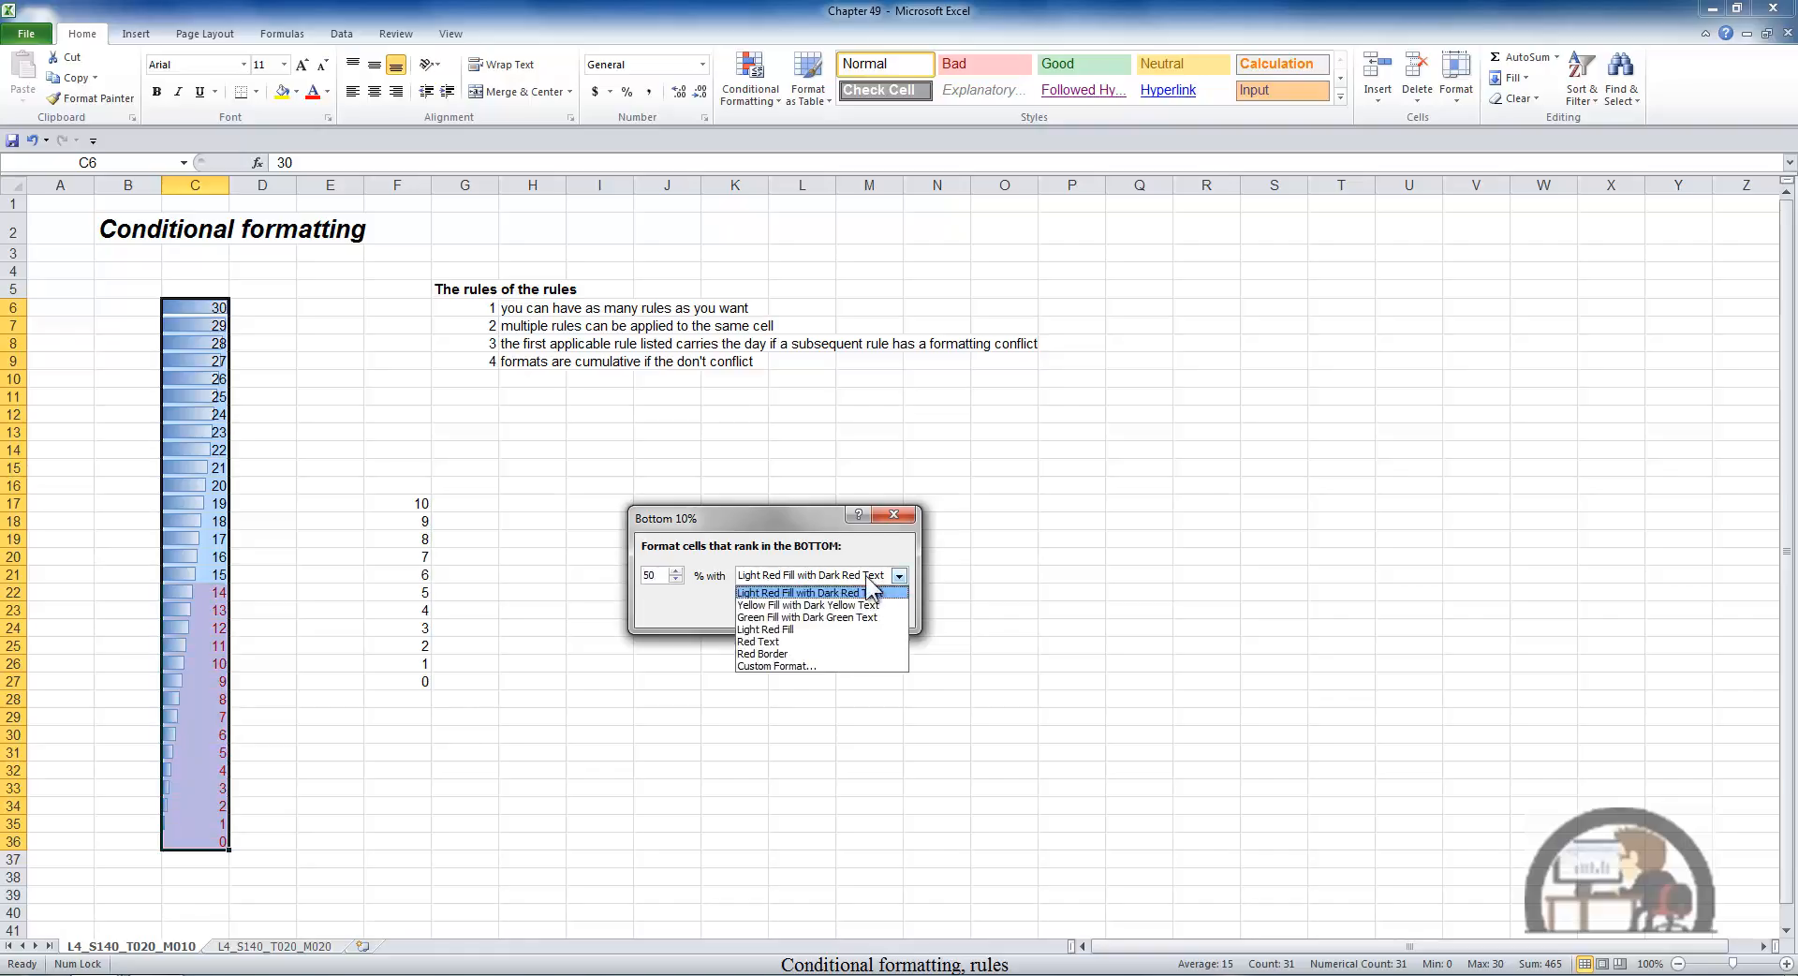
click(779, 660)
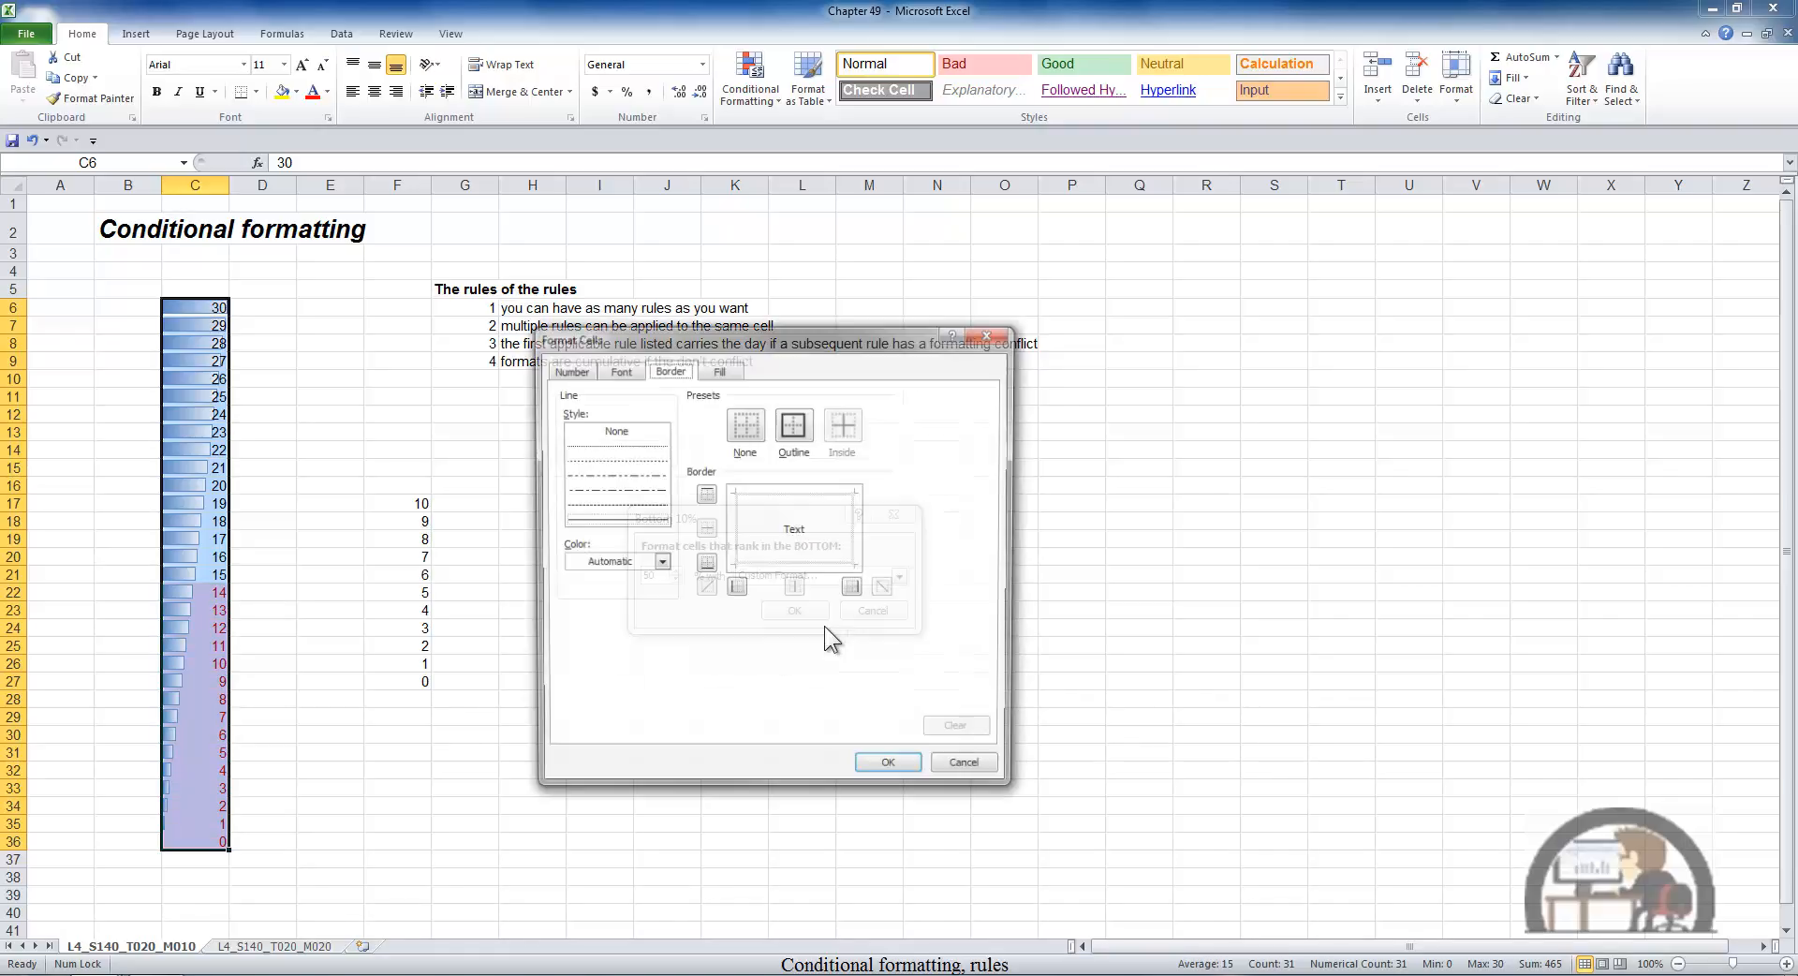
click(897, 766)
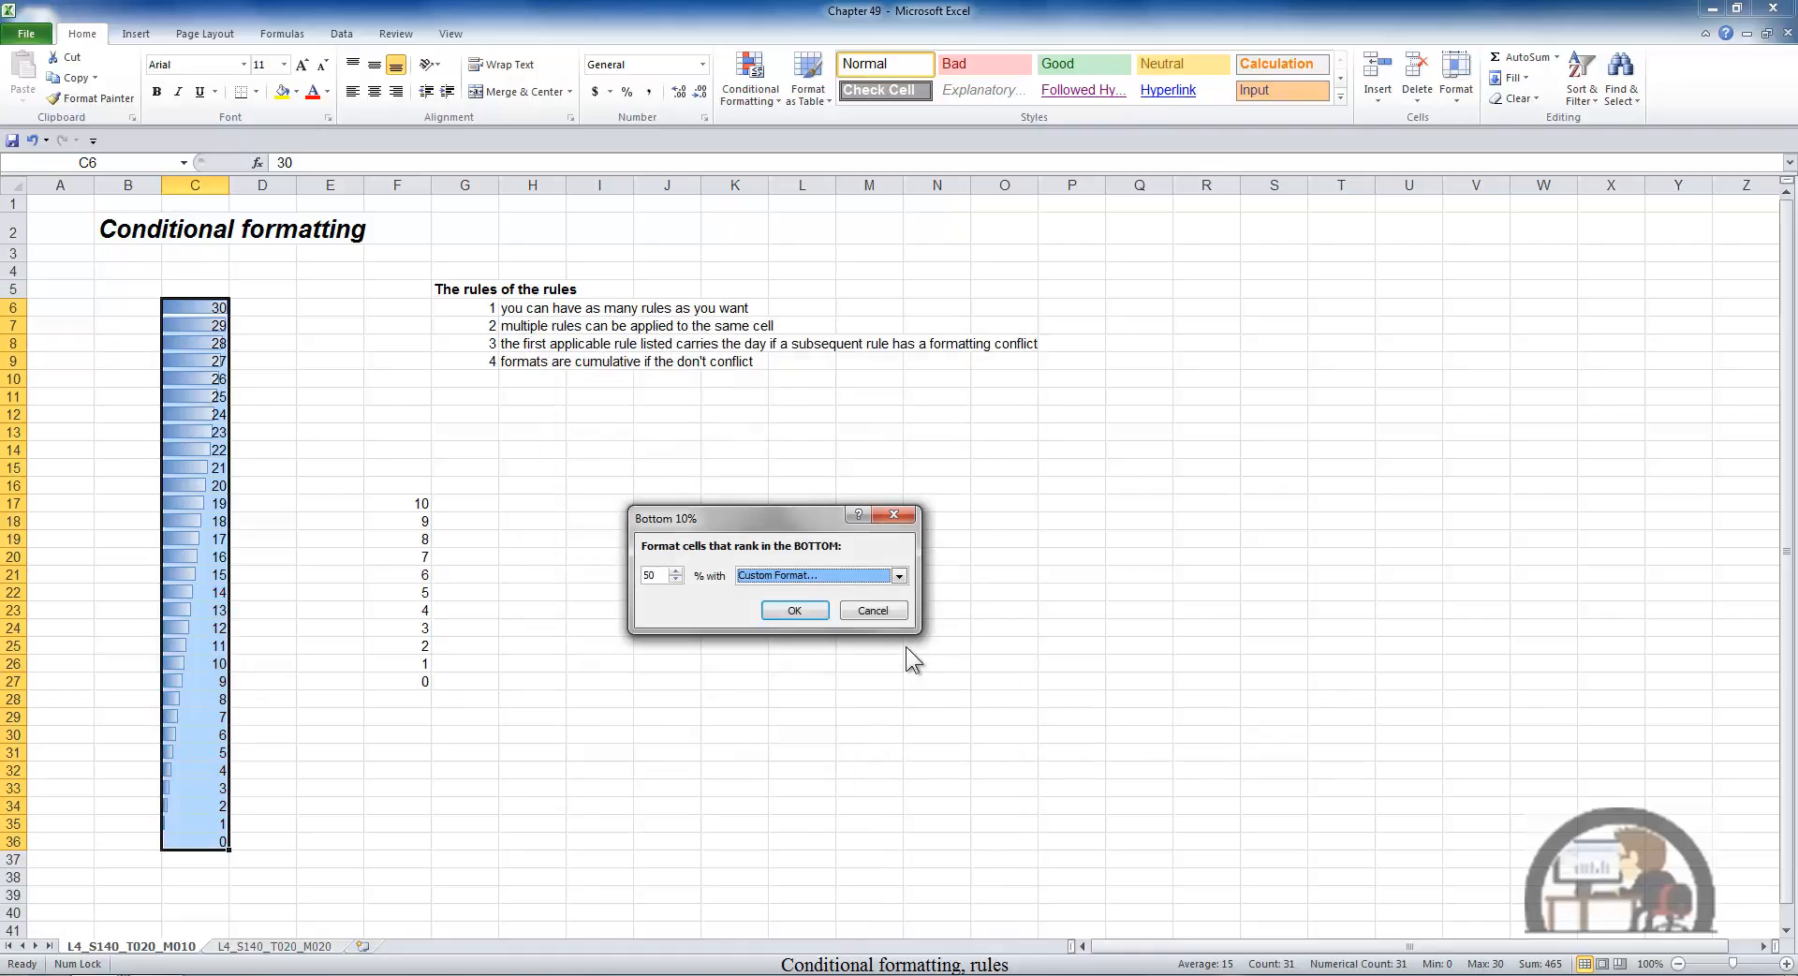
click(793, 611)
click(348, 429)
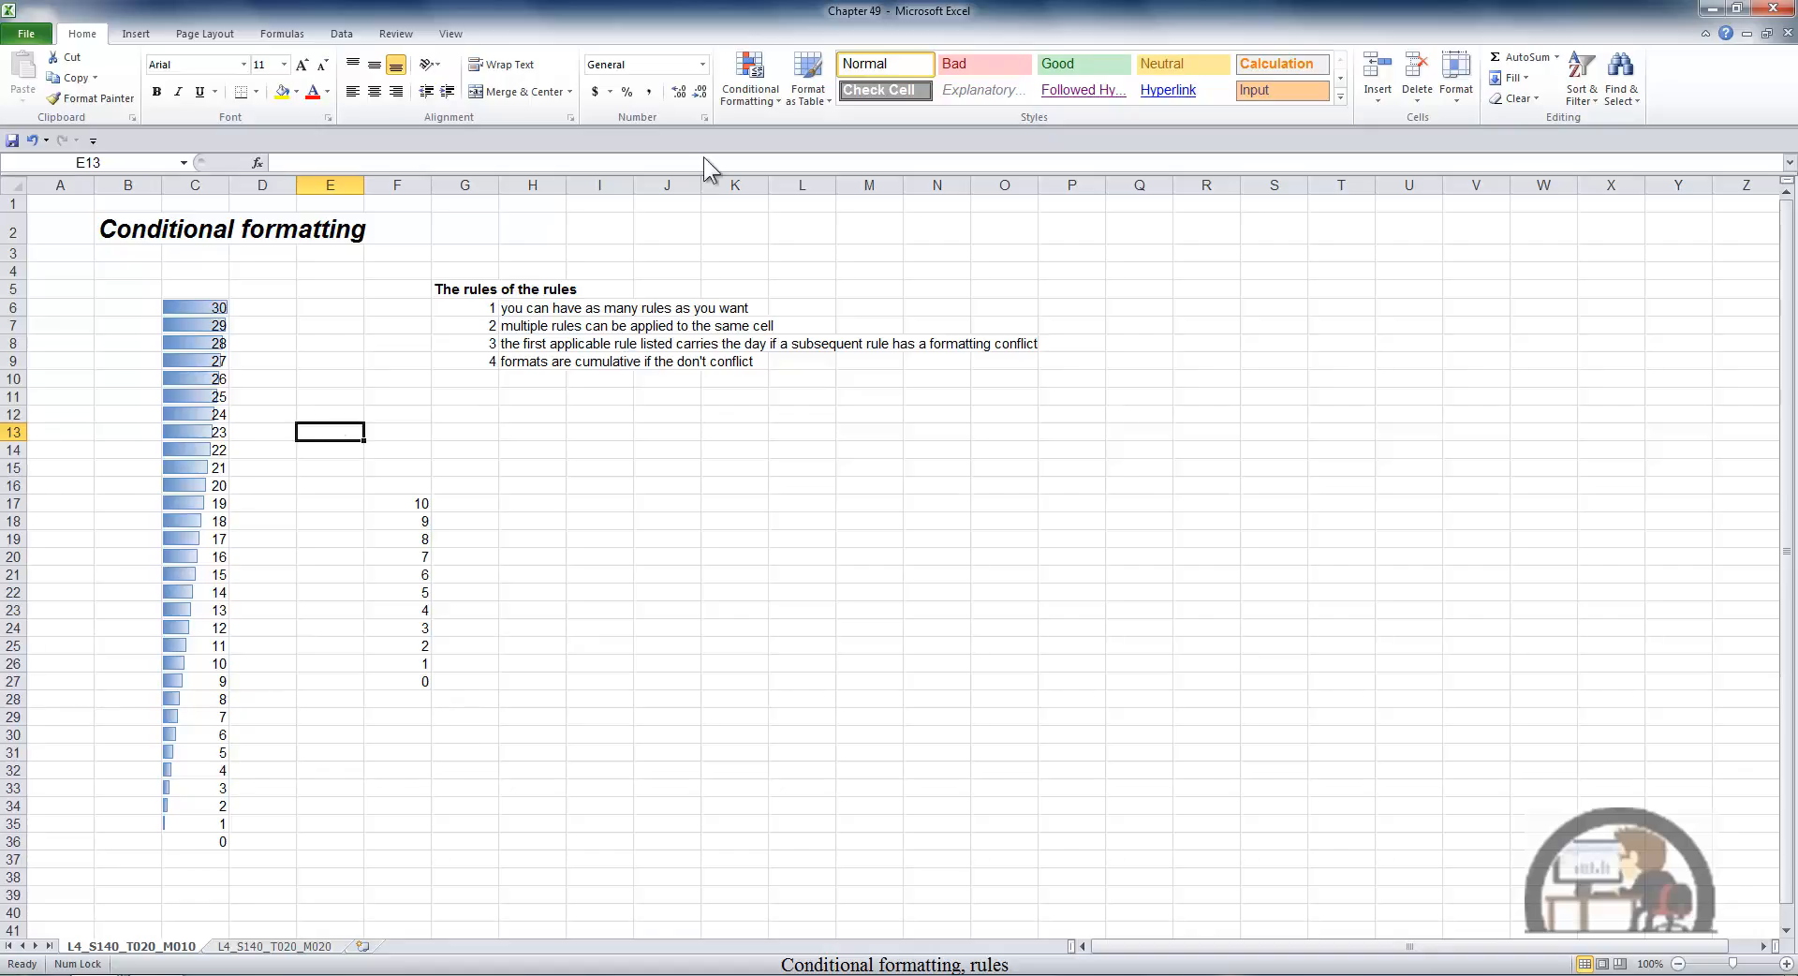
Turn on Stop If True for the worksheet's Bottom 50% rule in the Rules Manager, apply it and close the manager
click(754, 84)
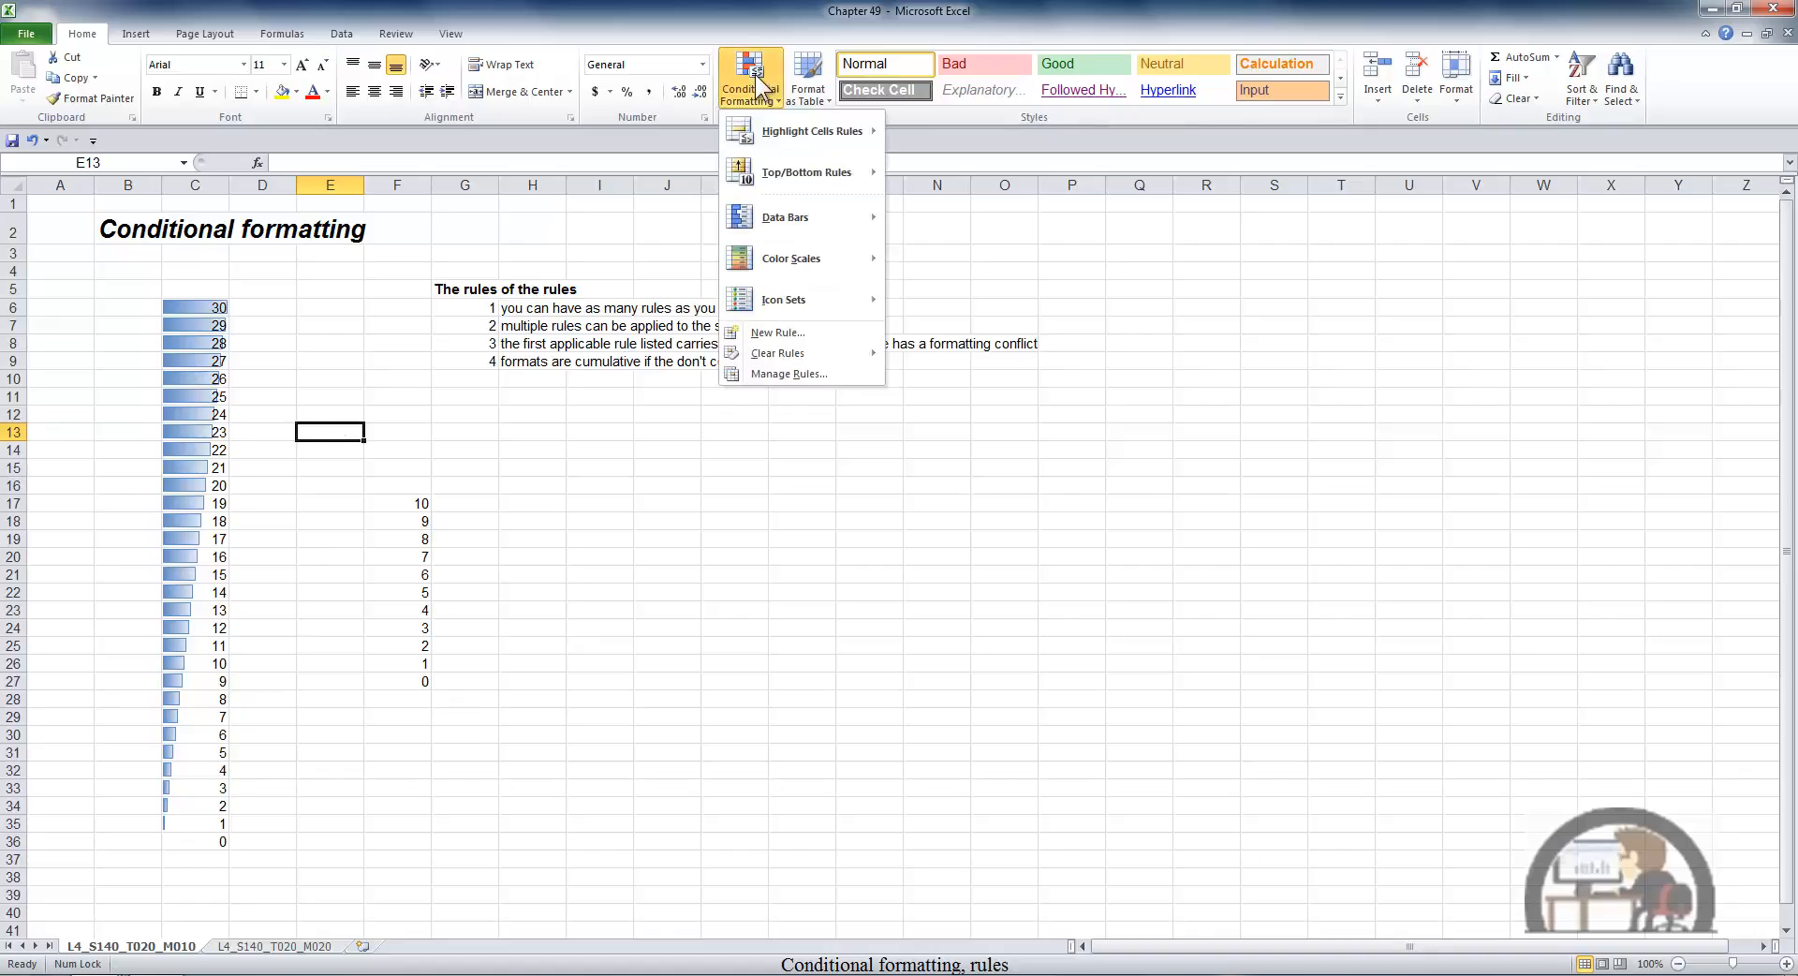
click(824, 374)
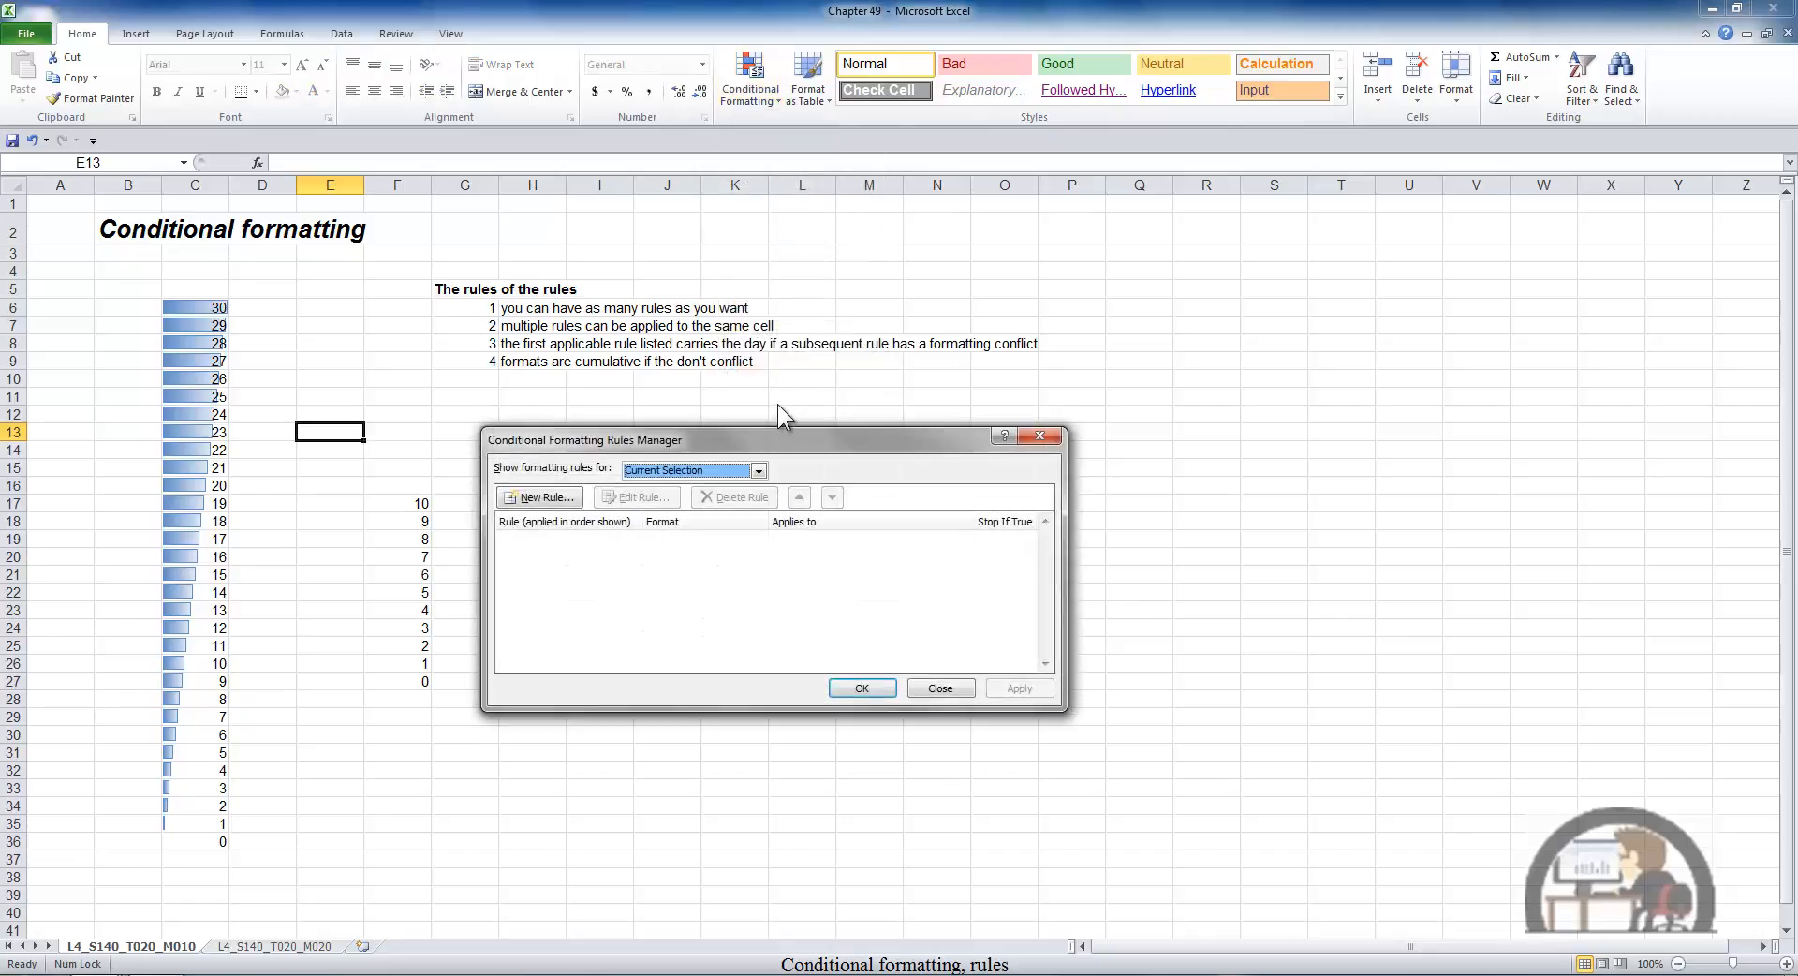
click(760, 471)
click(722, 496)
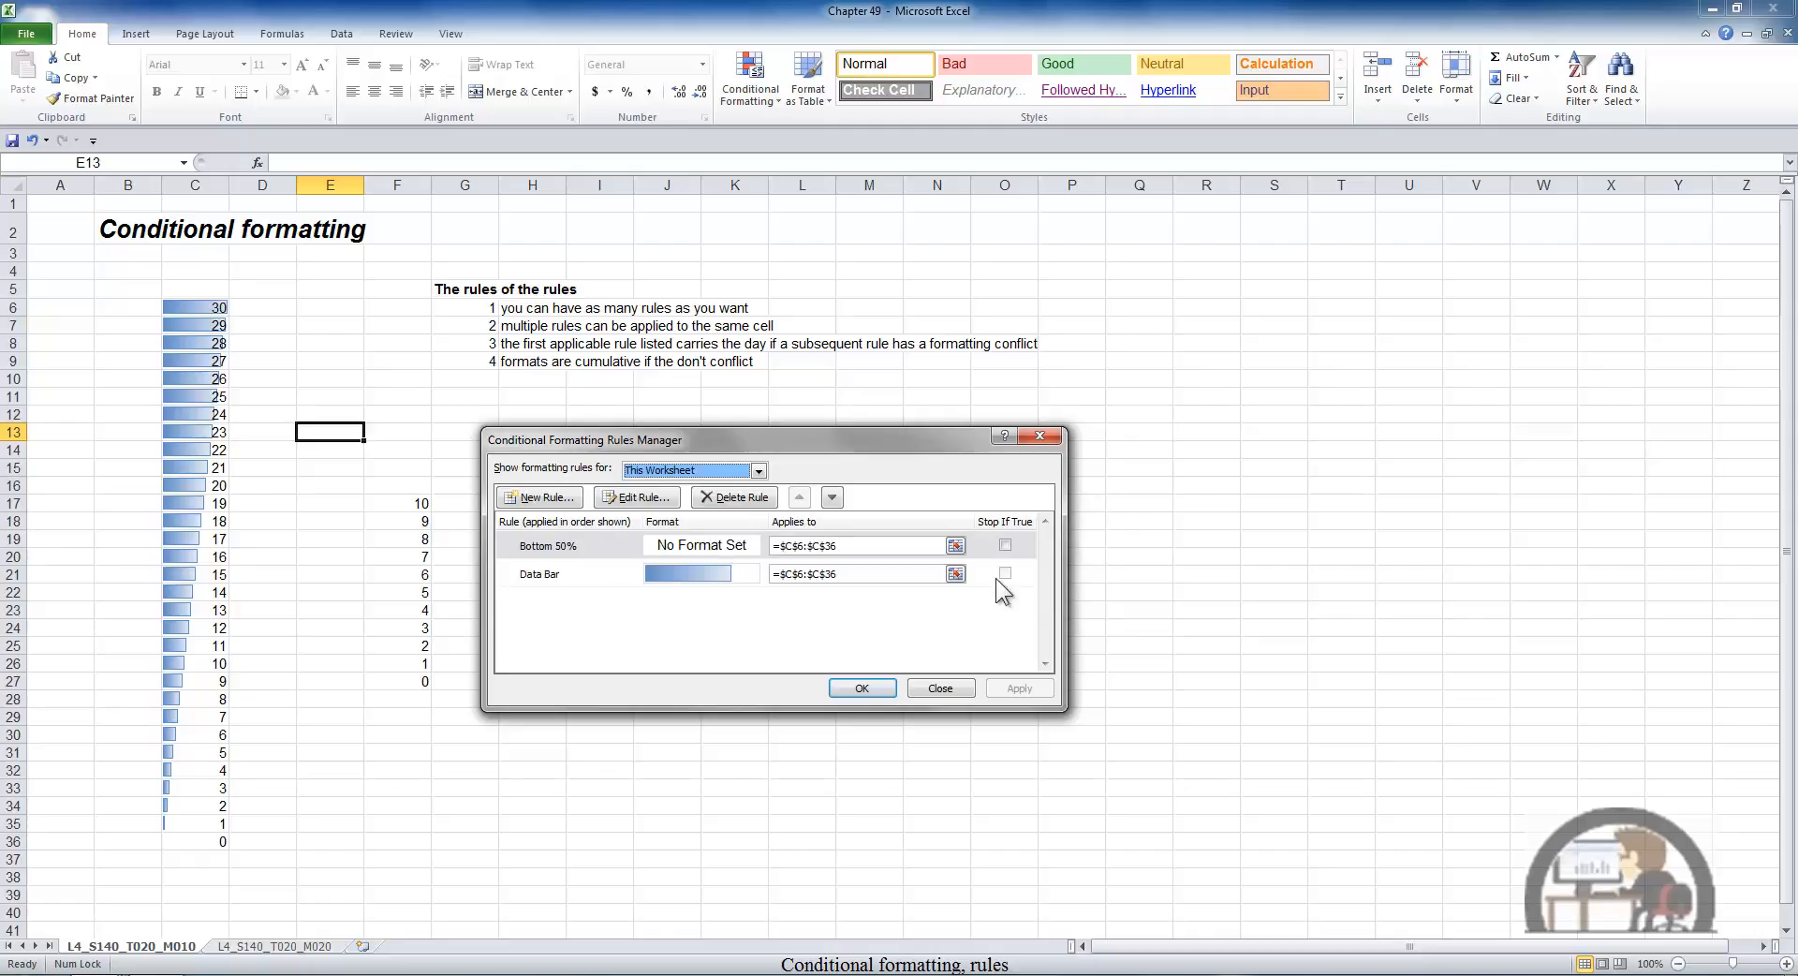
click(1006, 544)
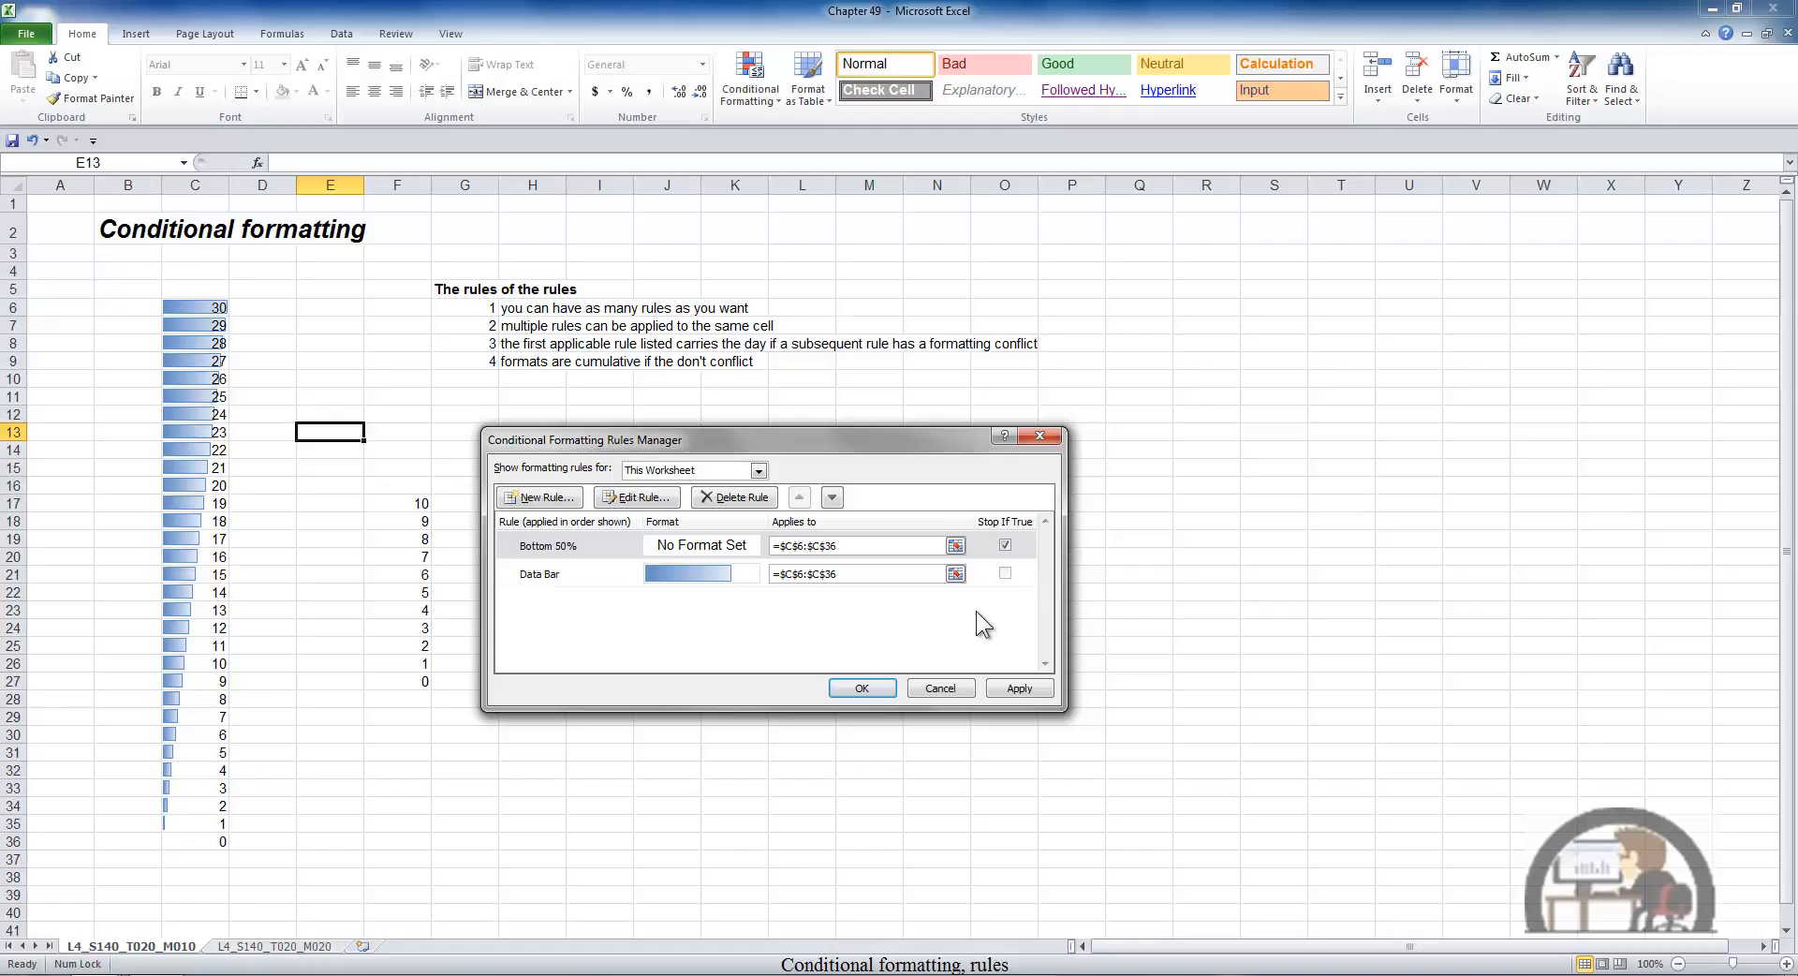
click(1019, 686)
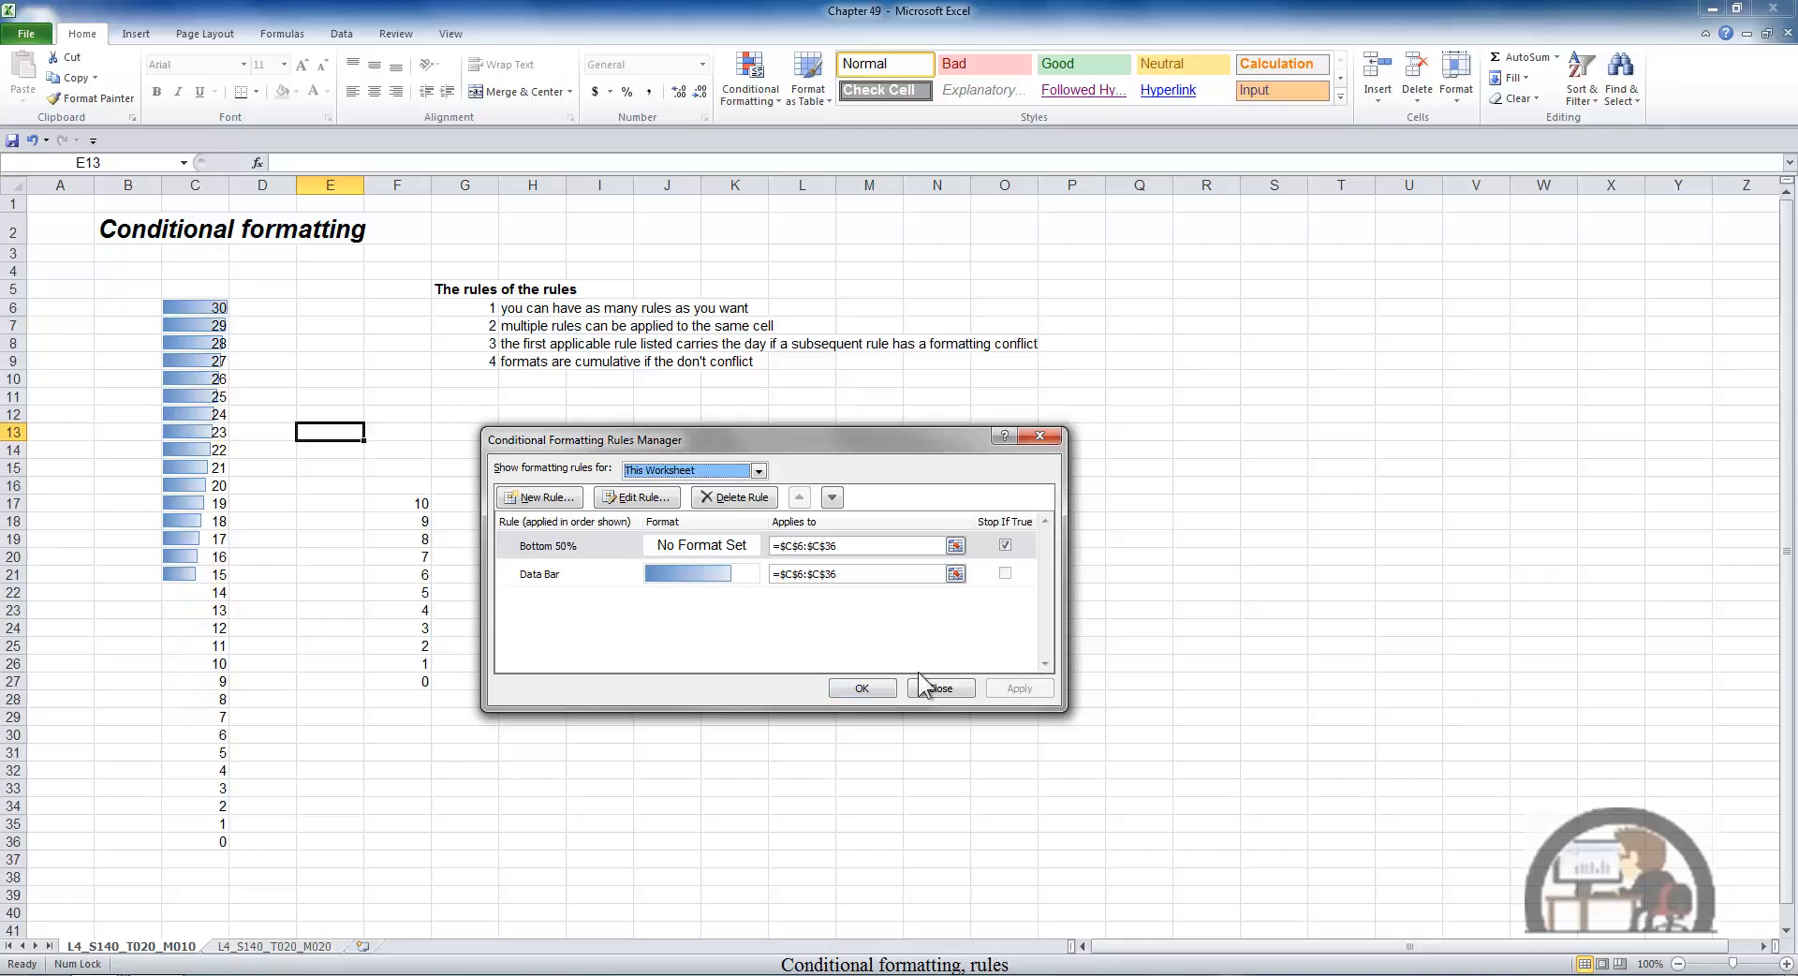
click(863, 690)
click(349, 361)
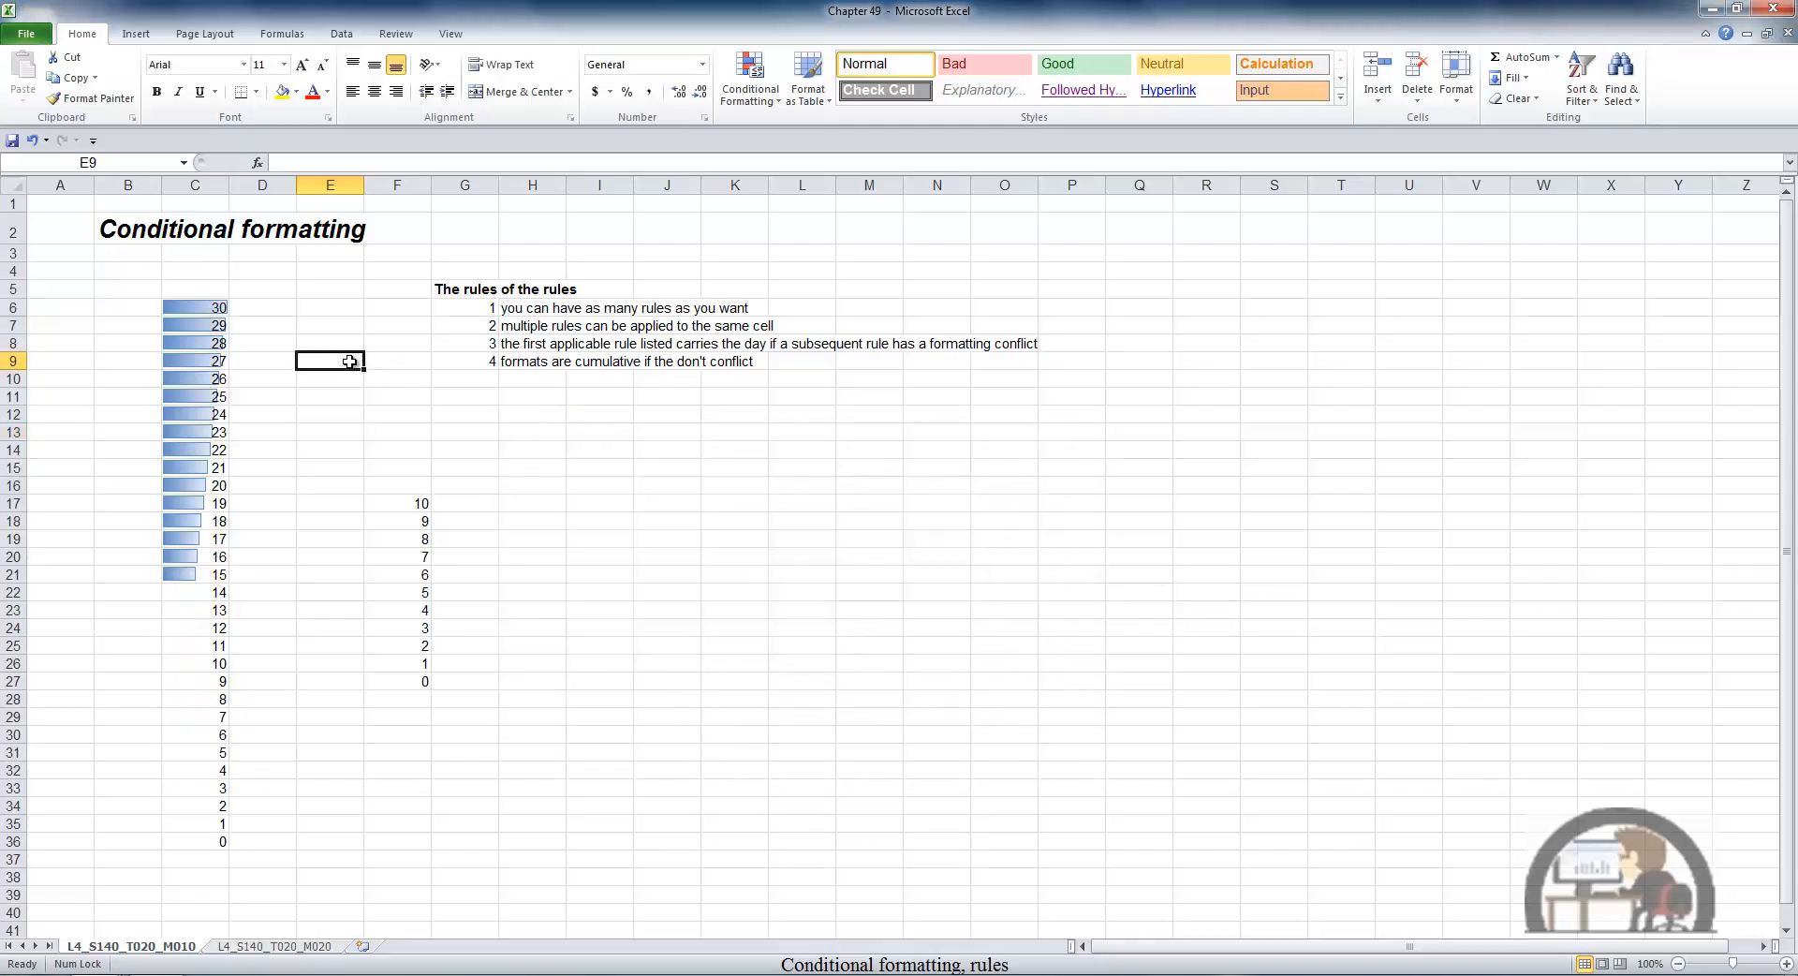